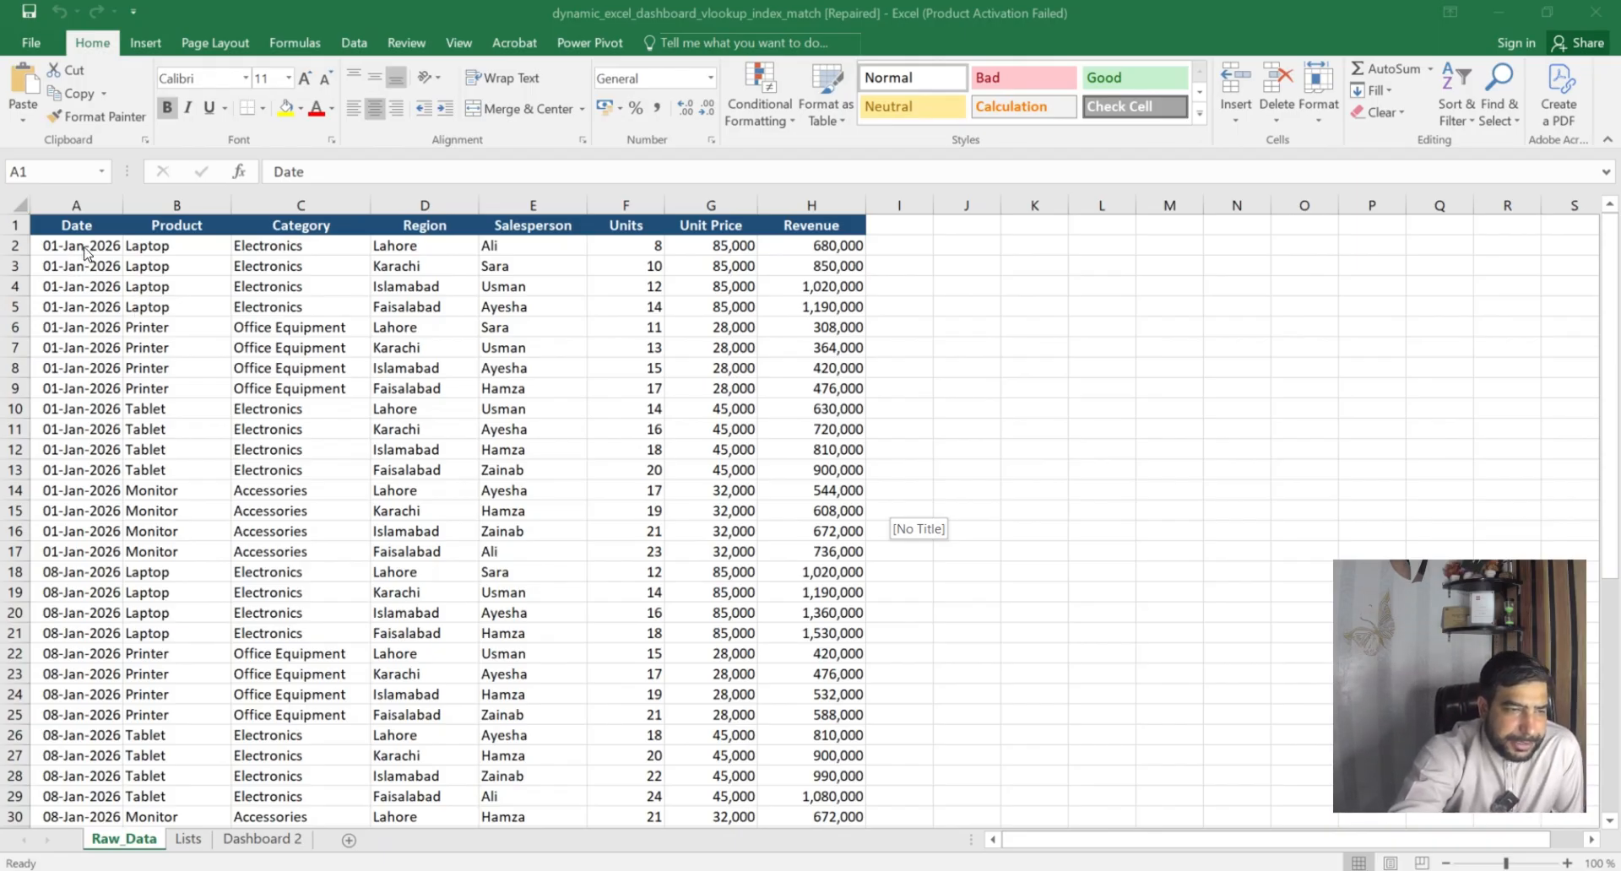
Review the column headers from Product through Revenue on the Raw_Data sheet.
click(175, 243)
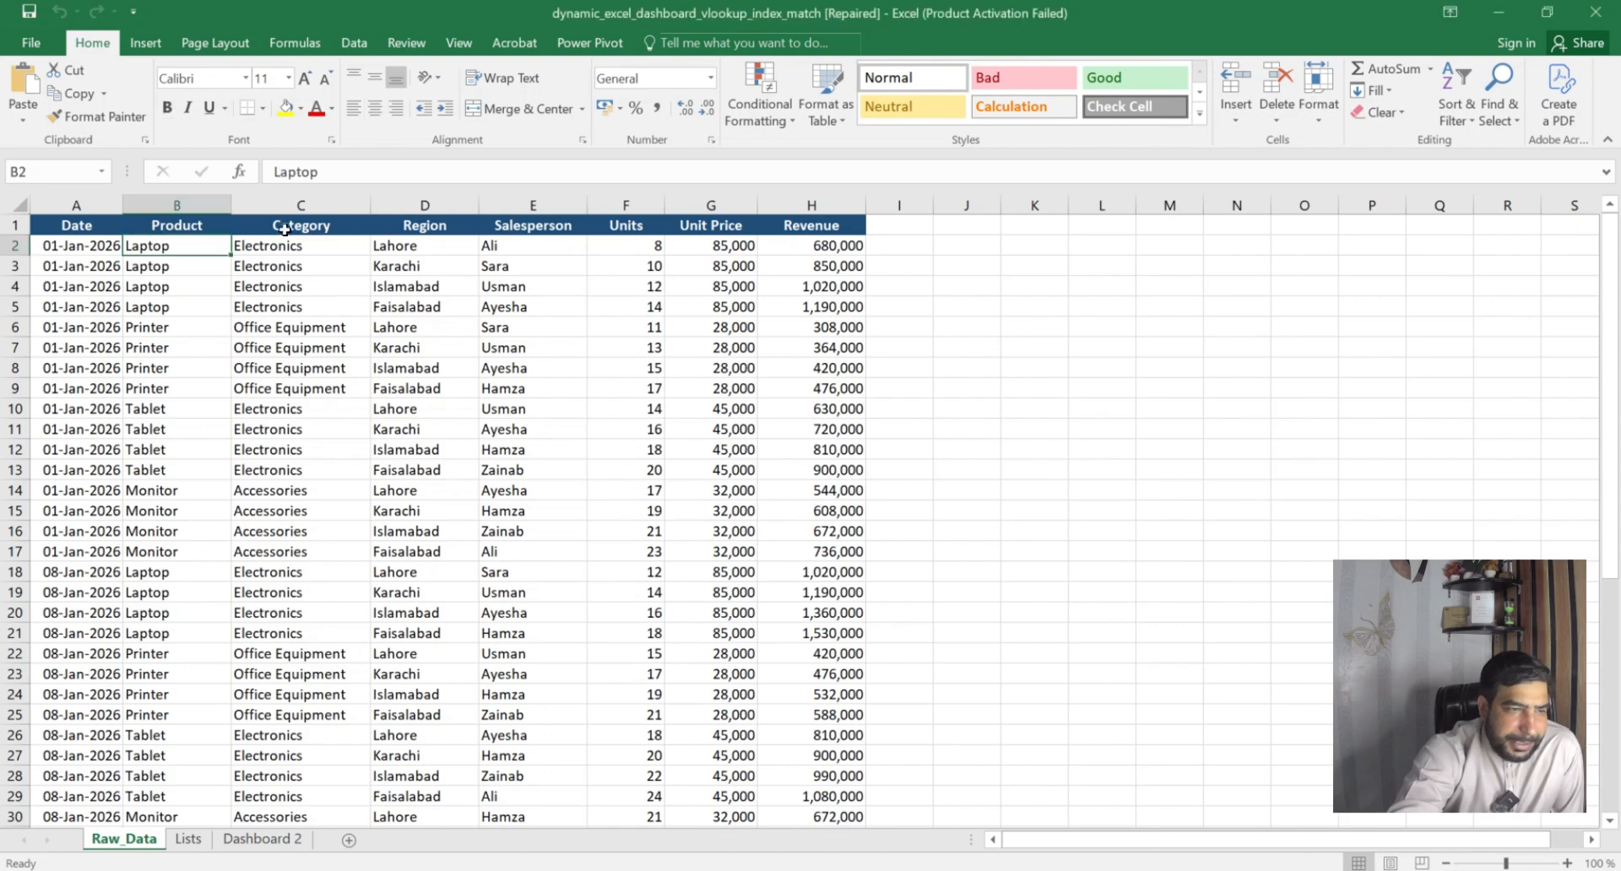
click(285, 229)
click(441, 230)
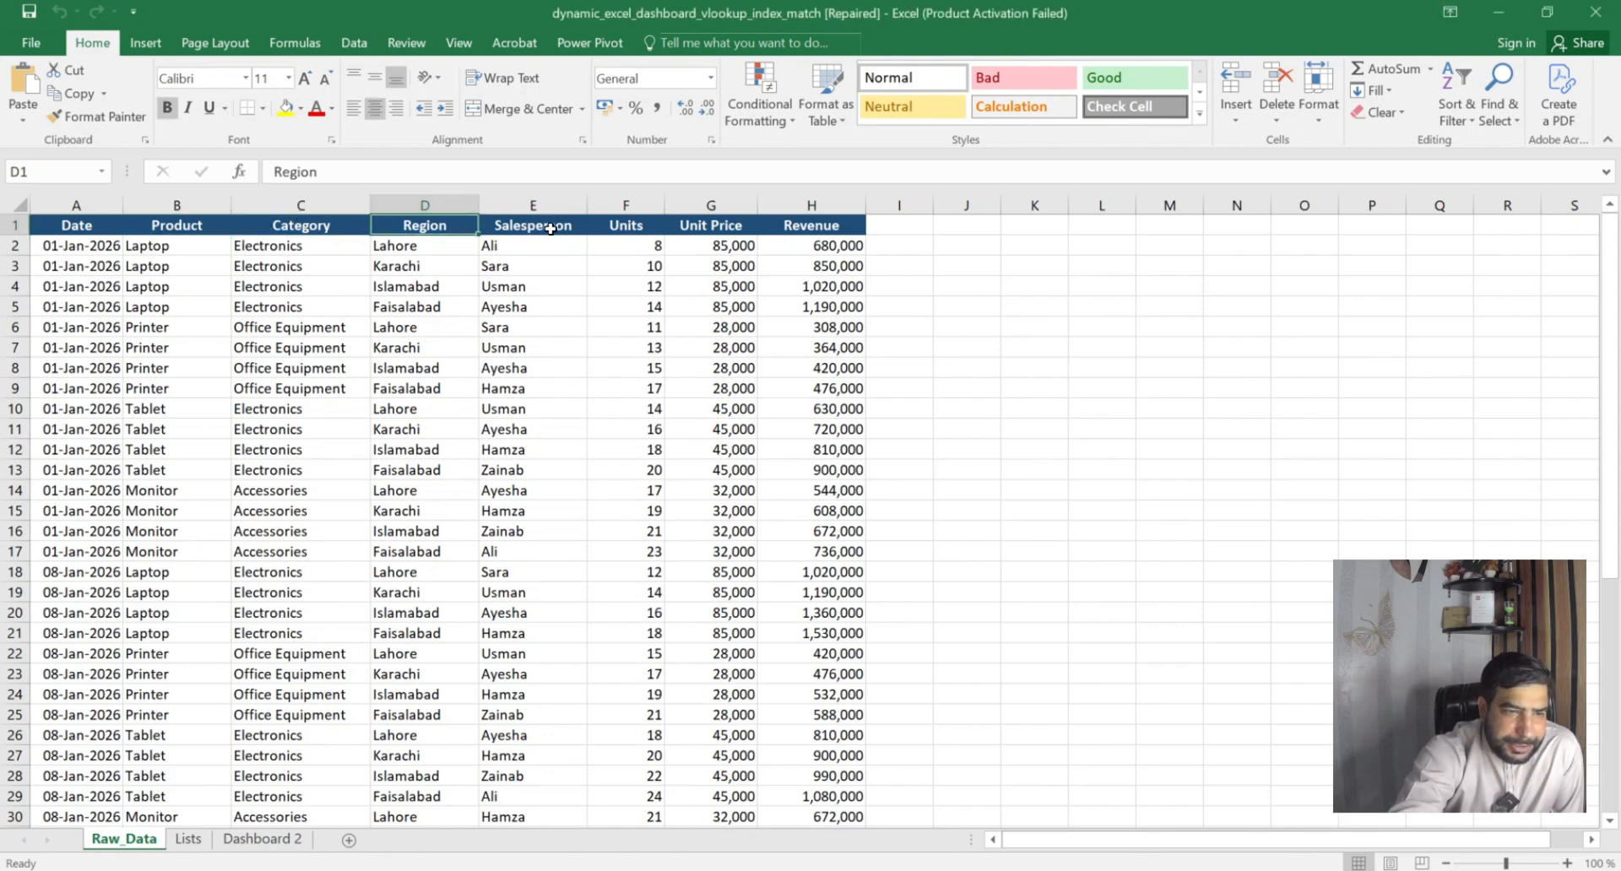
click(551, 229)
click(629, 228)
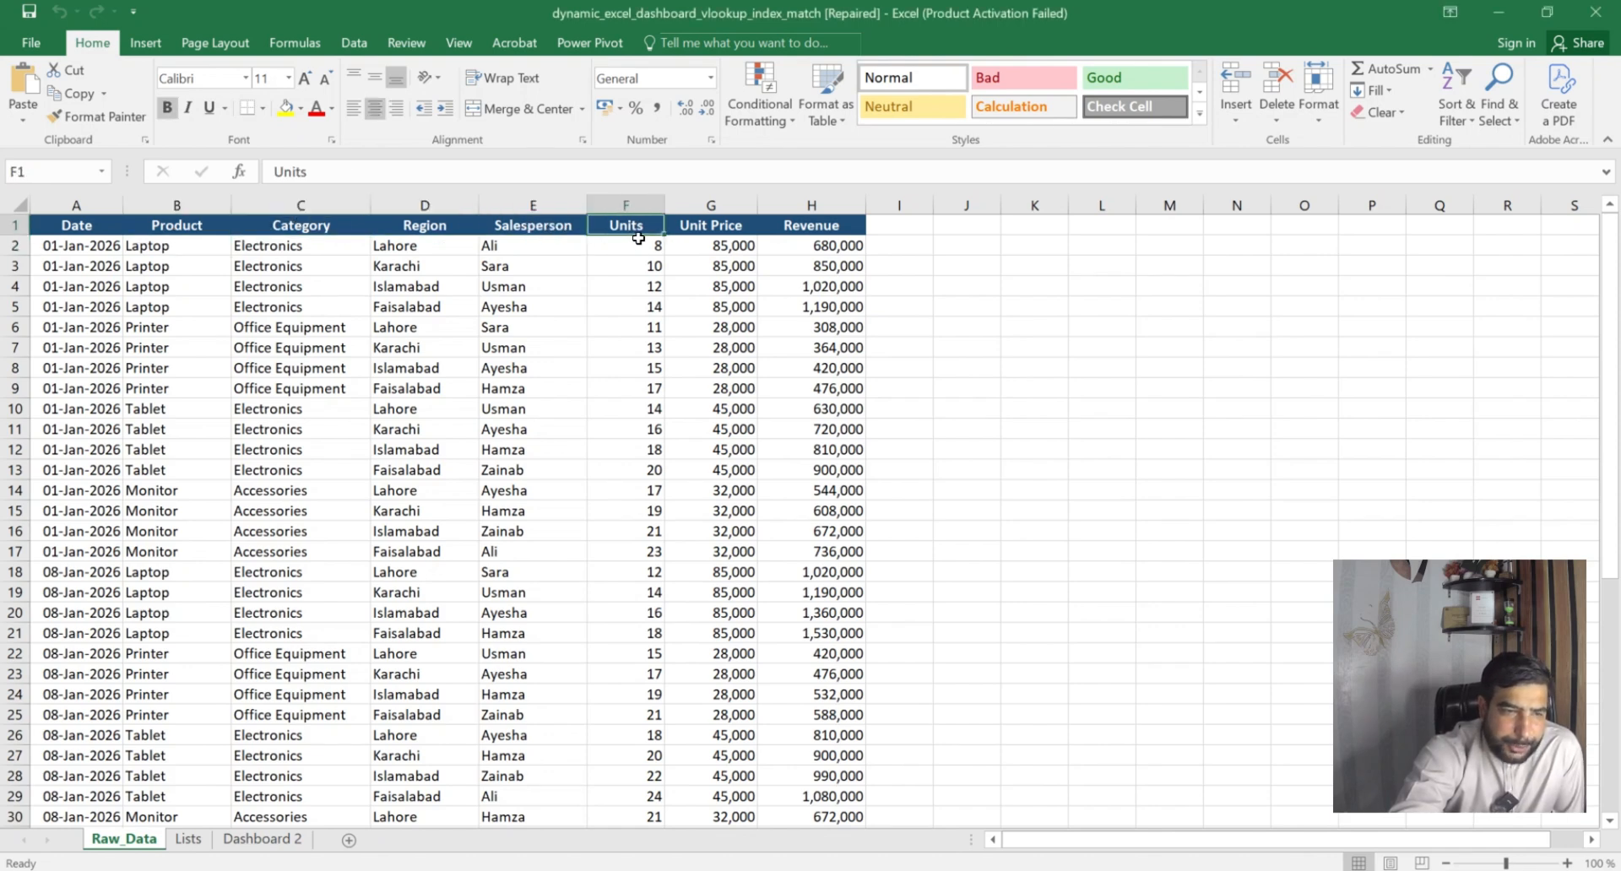
click(709, 235)
click(781, 230)
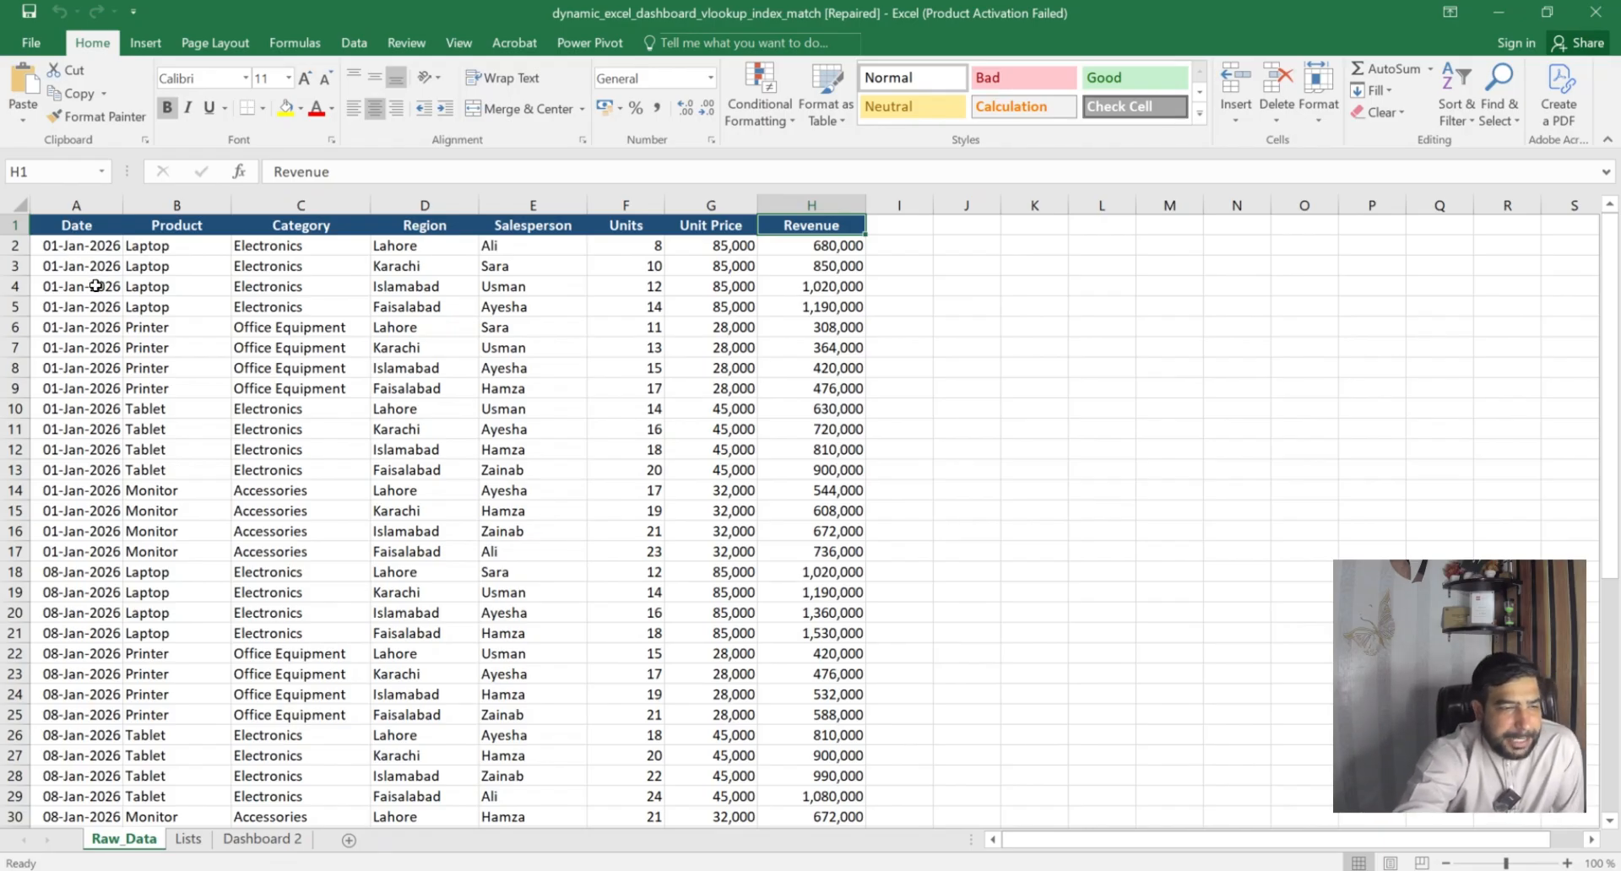
Create a PivotTable on a new worksheet from the full data range A1:H49 of Raw_Data.
drag(71, 226, 833, 771)
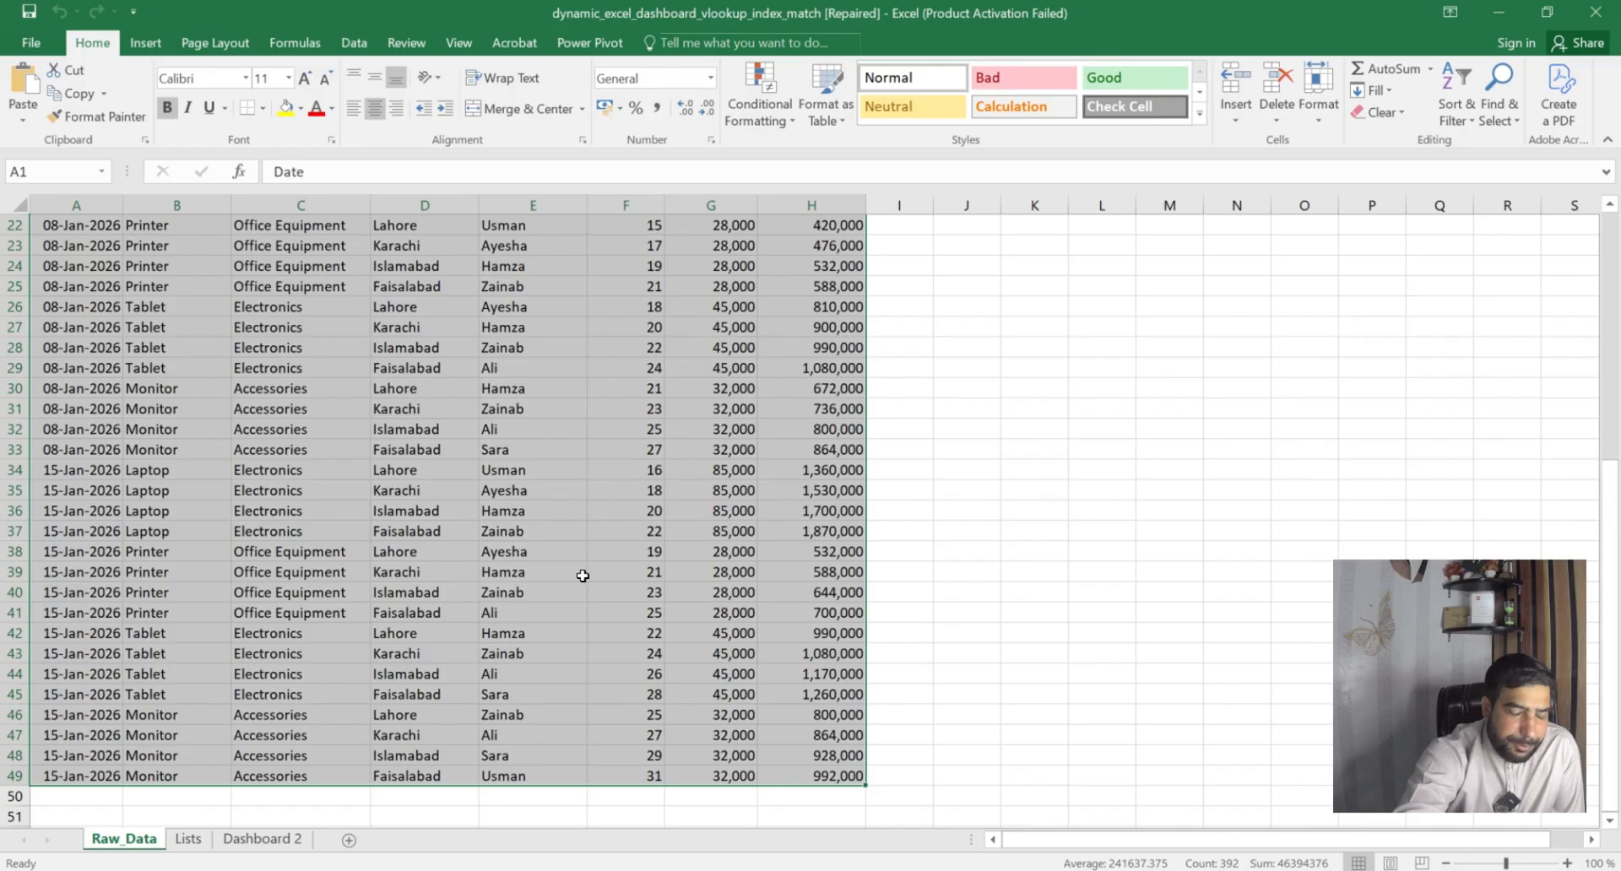
scroll(580, 575, up, 7)
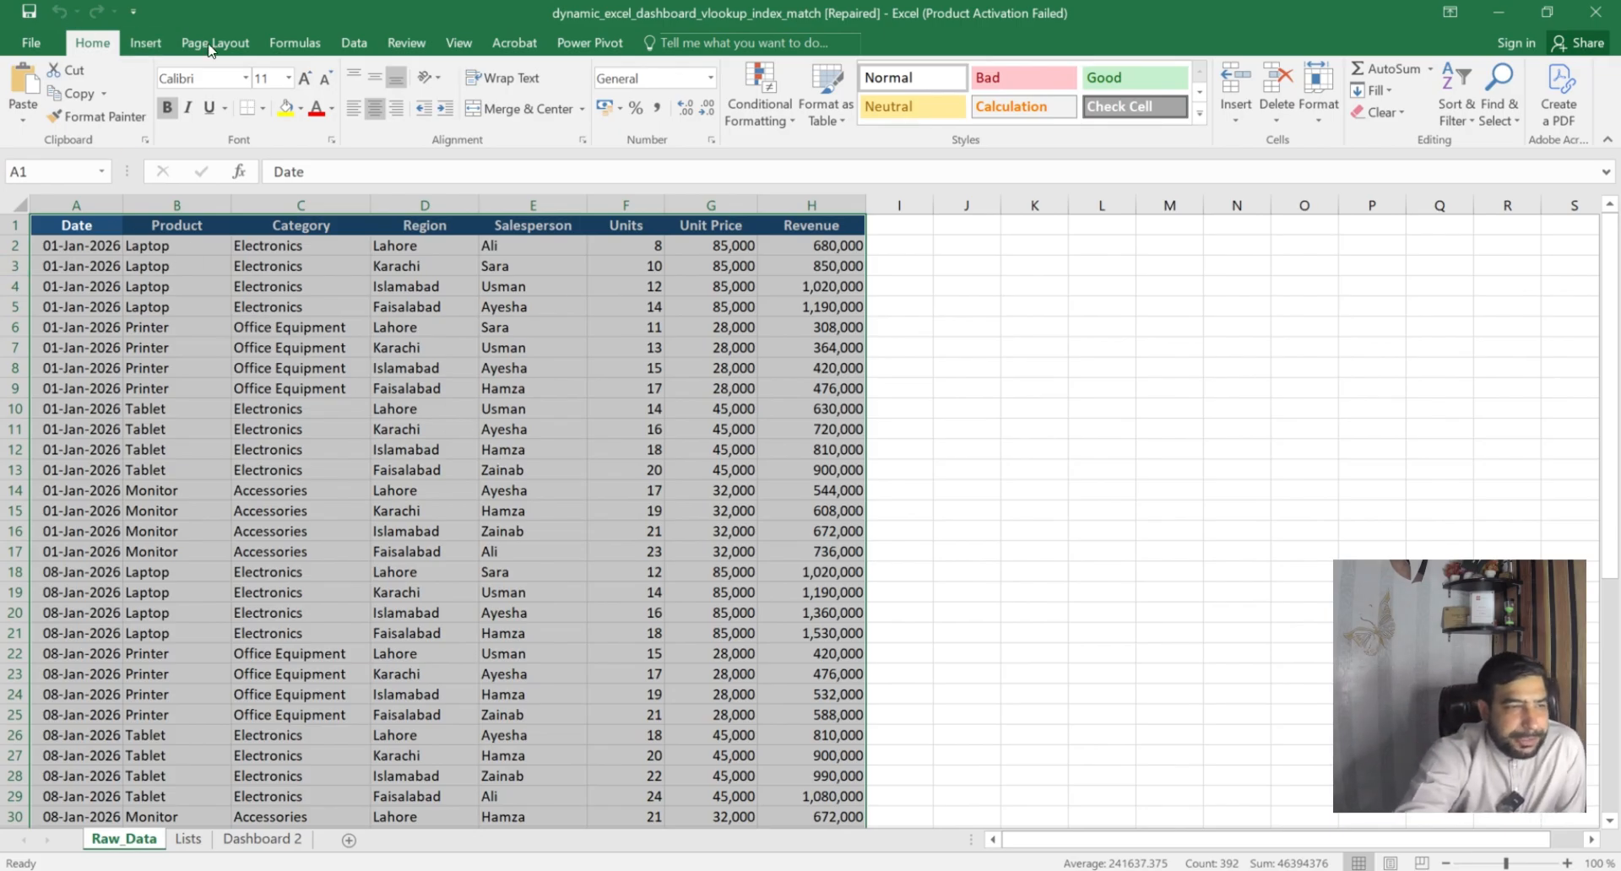
click(145, 50)
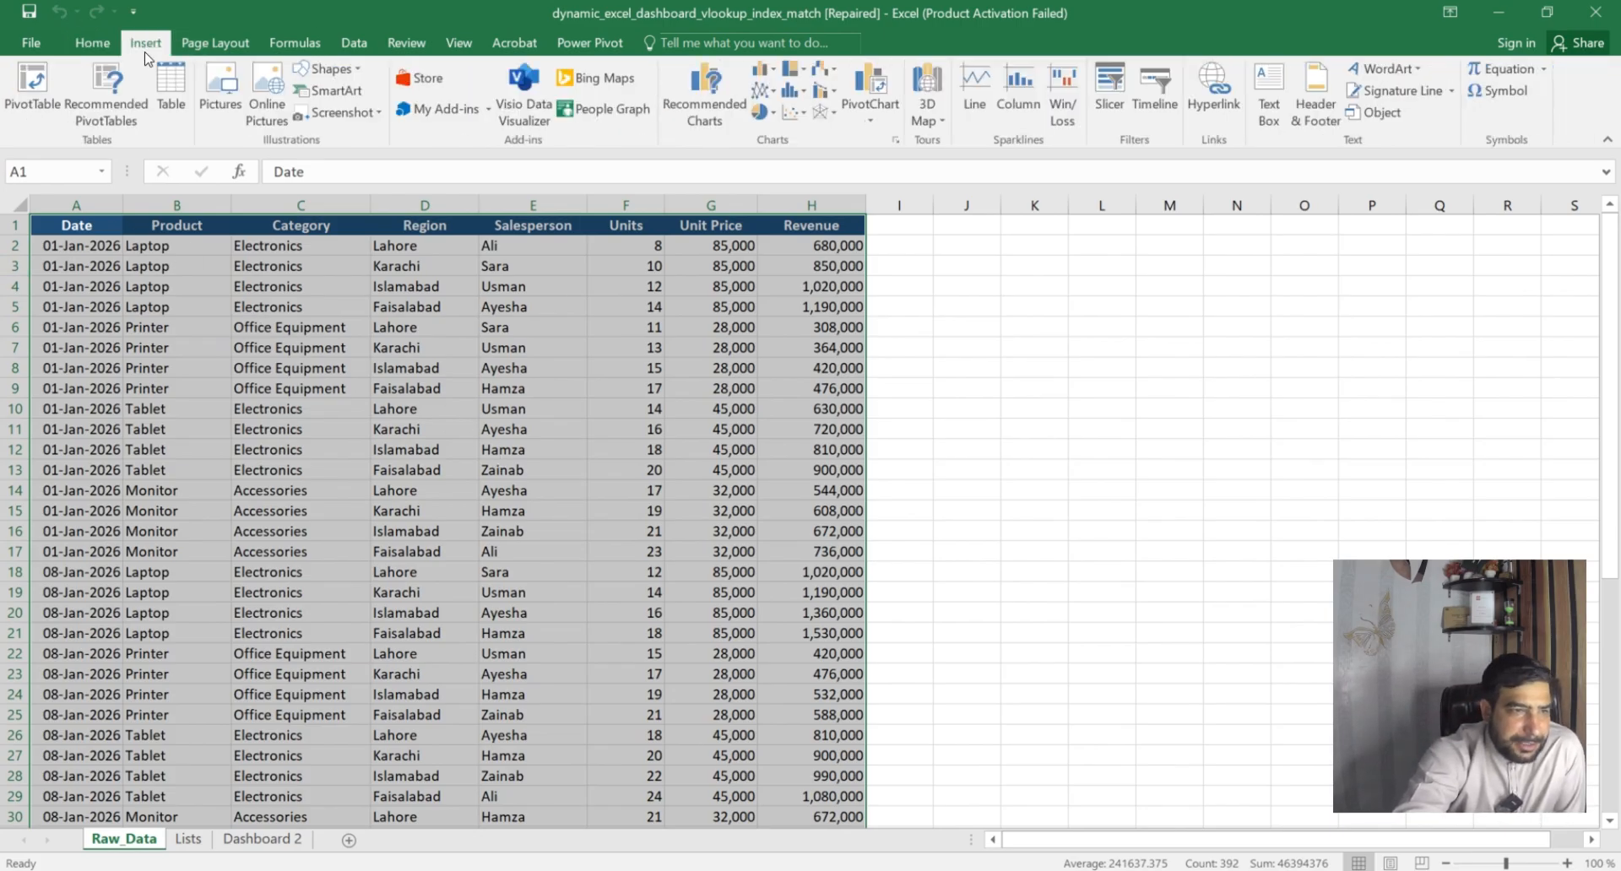
click(42, 104)
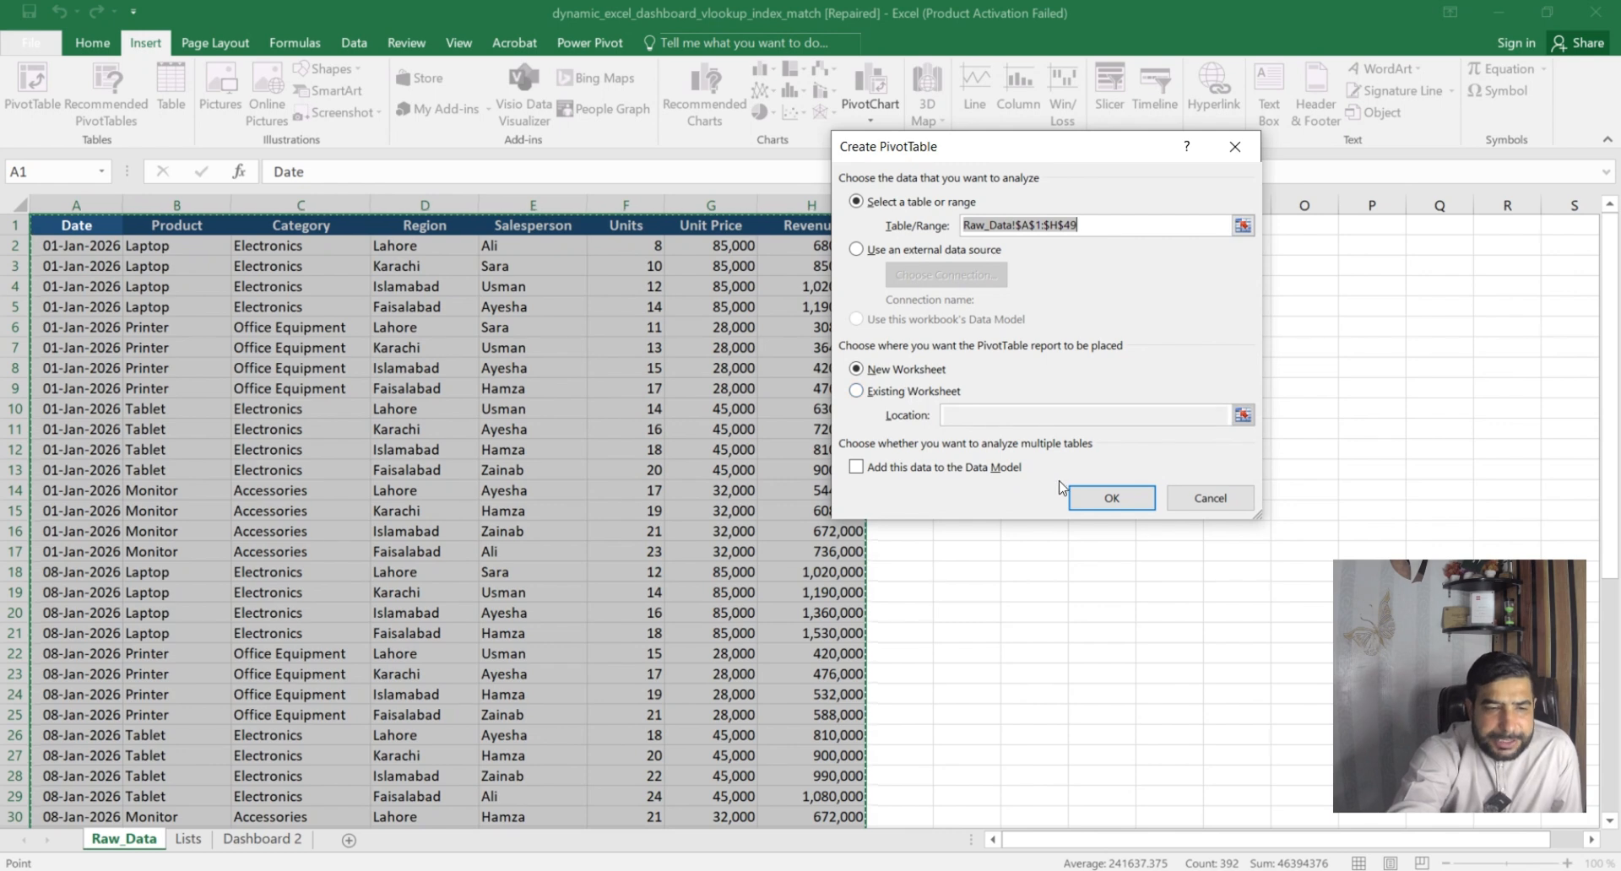
click(1093, 497)
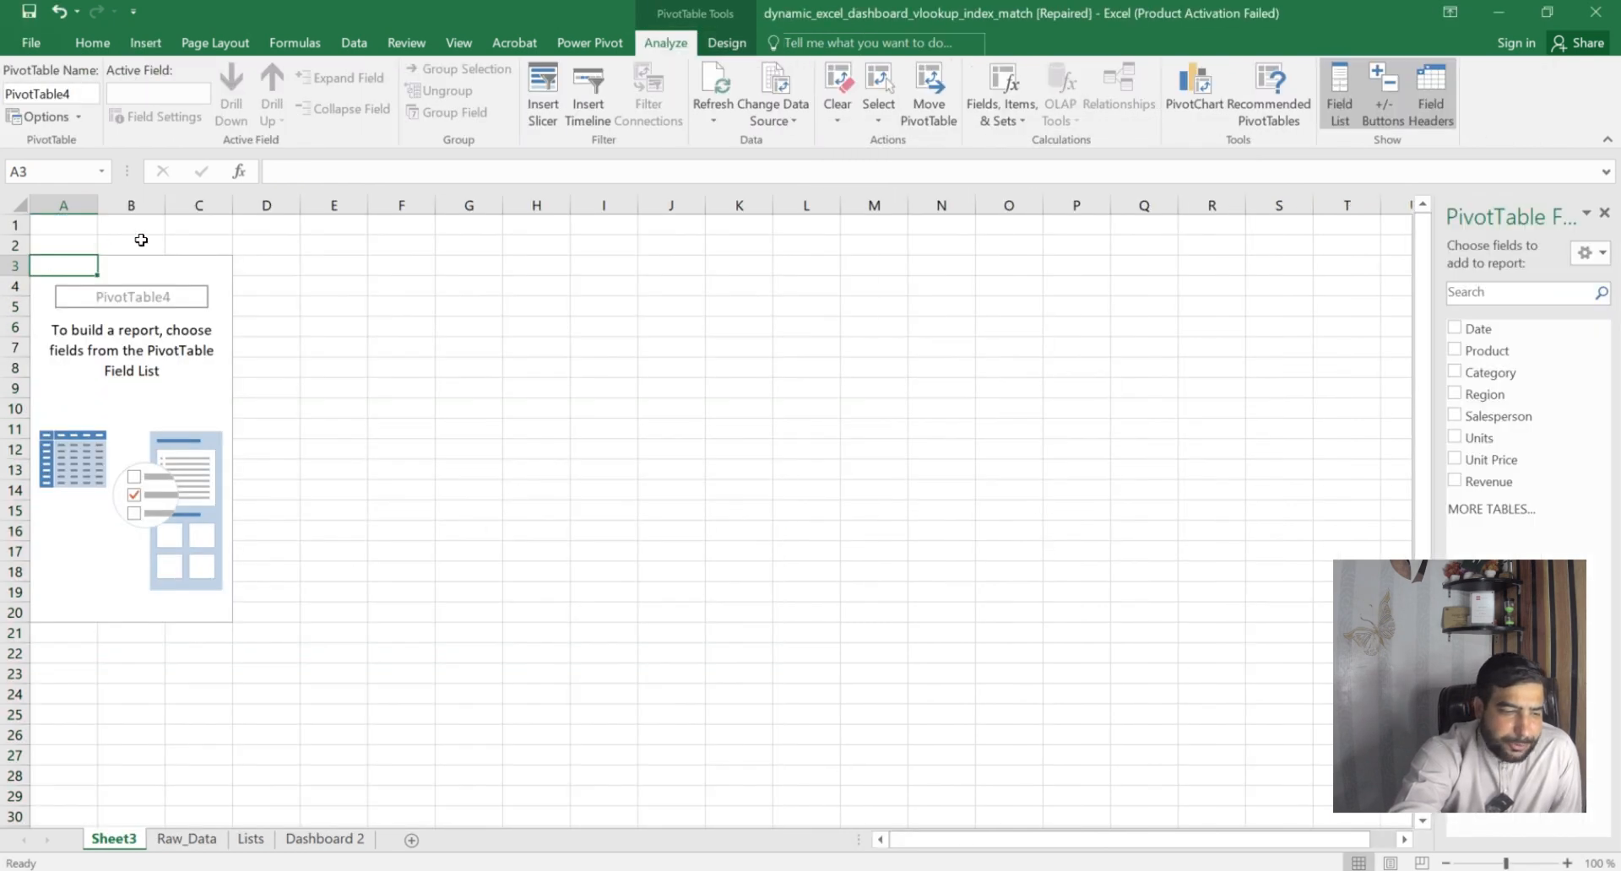
Rename the new PivotTable sheet to Dashboard1.
double_click(120, 841)
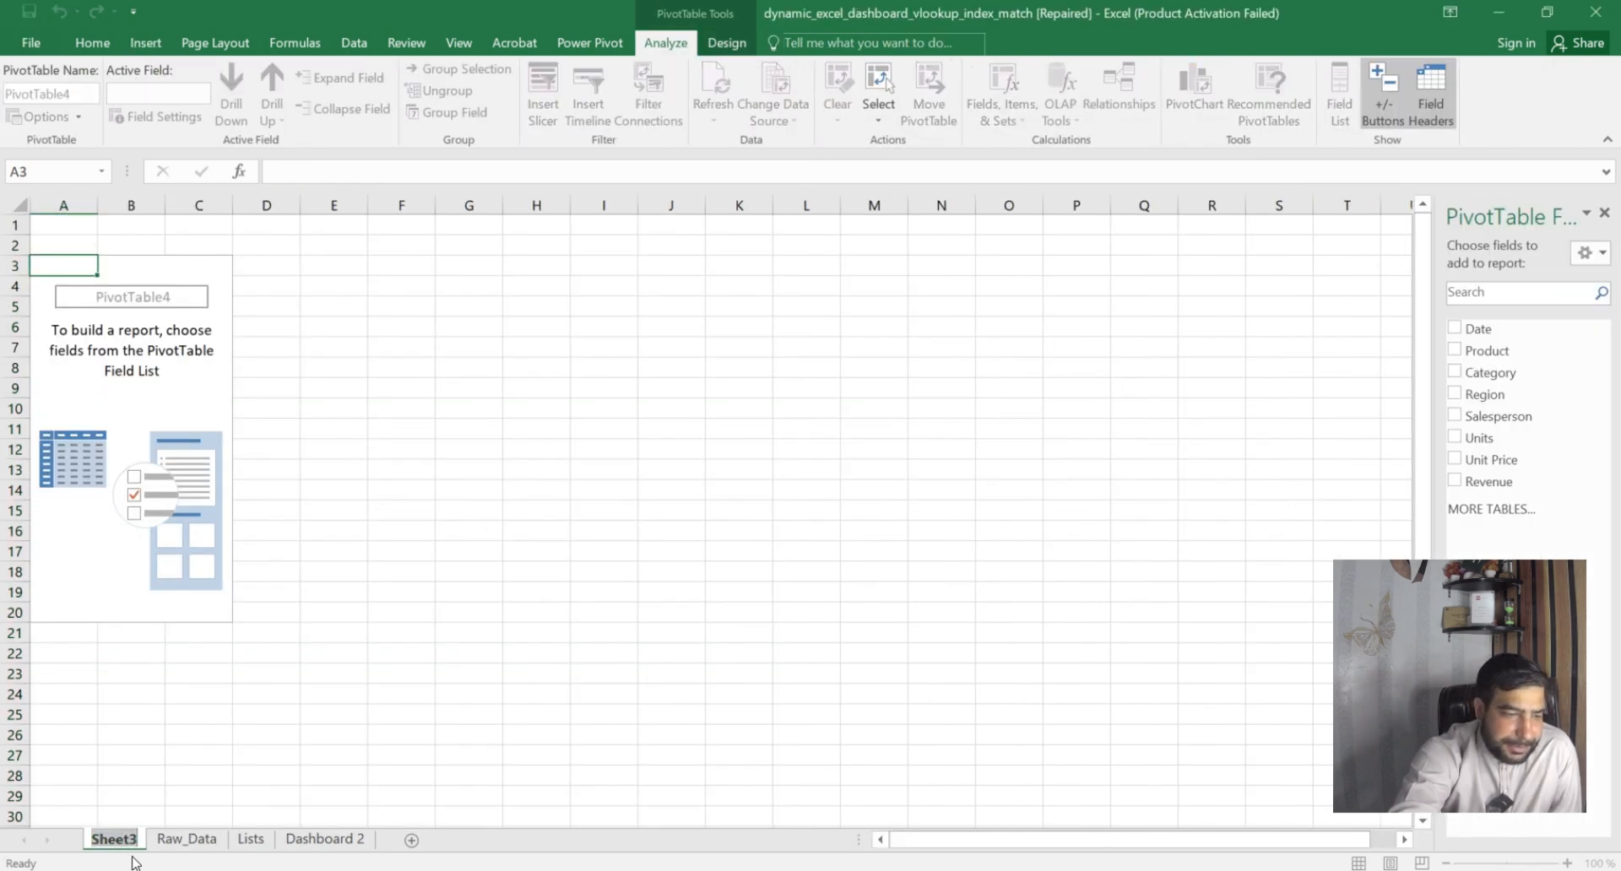
text(Dash)
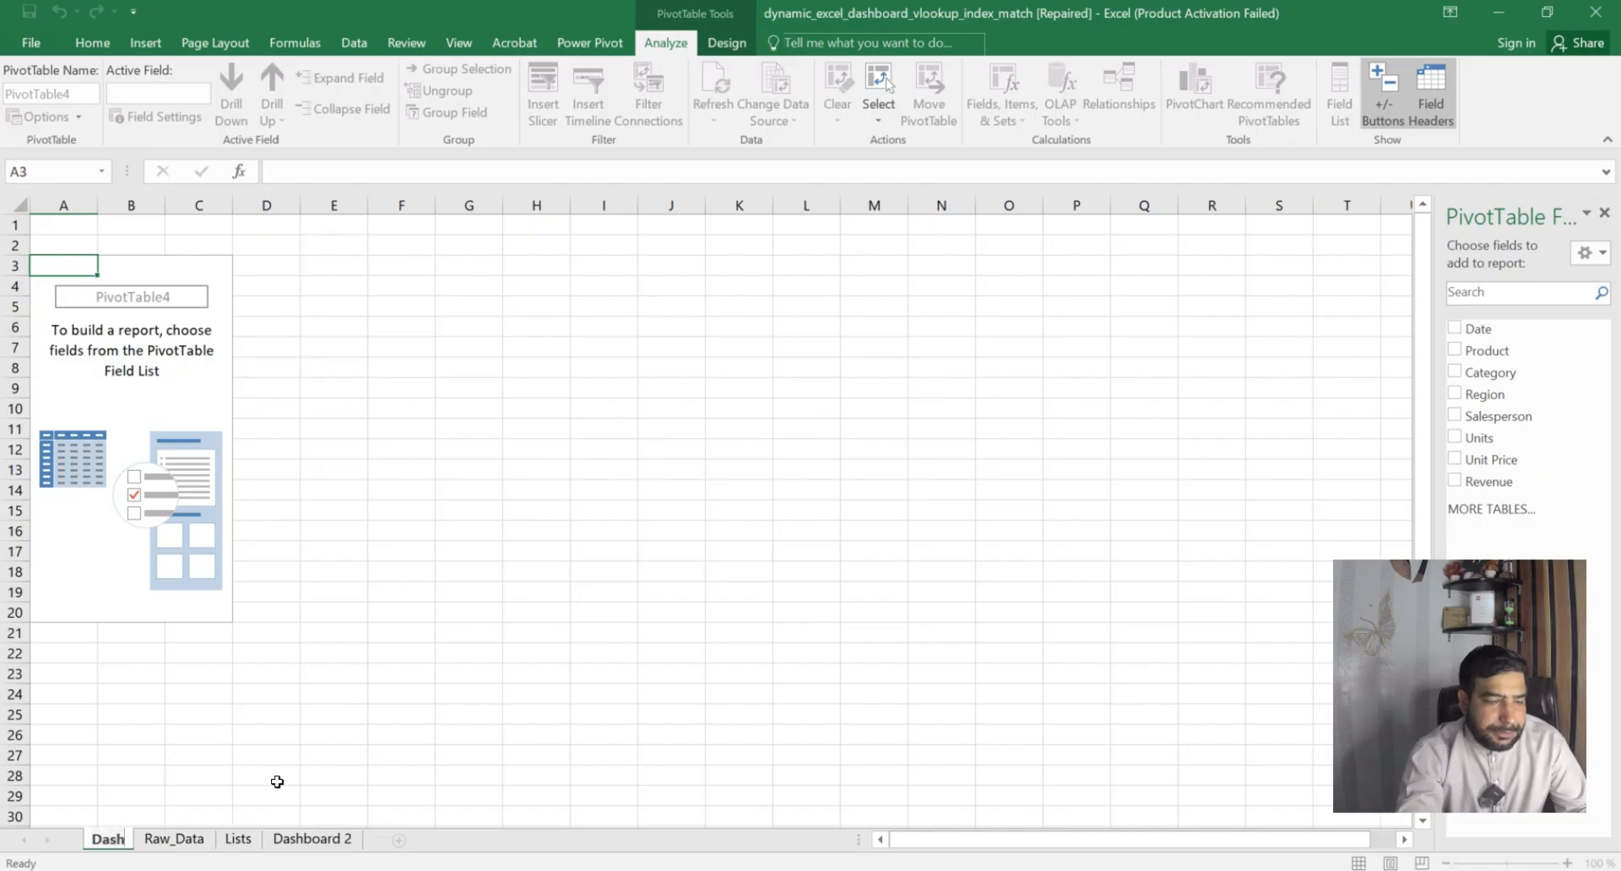
text(board)
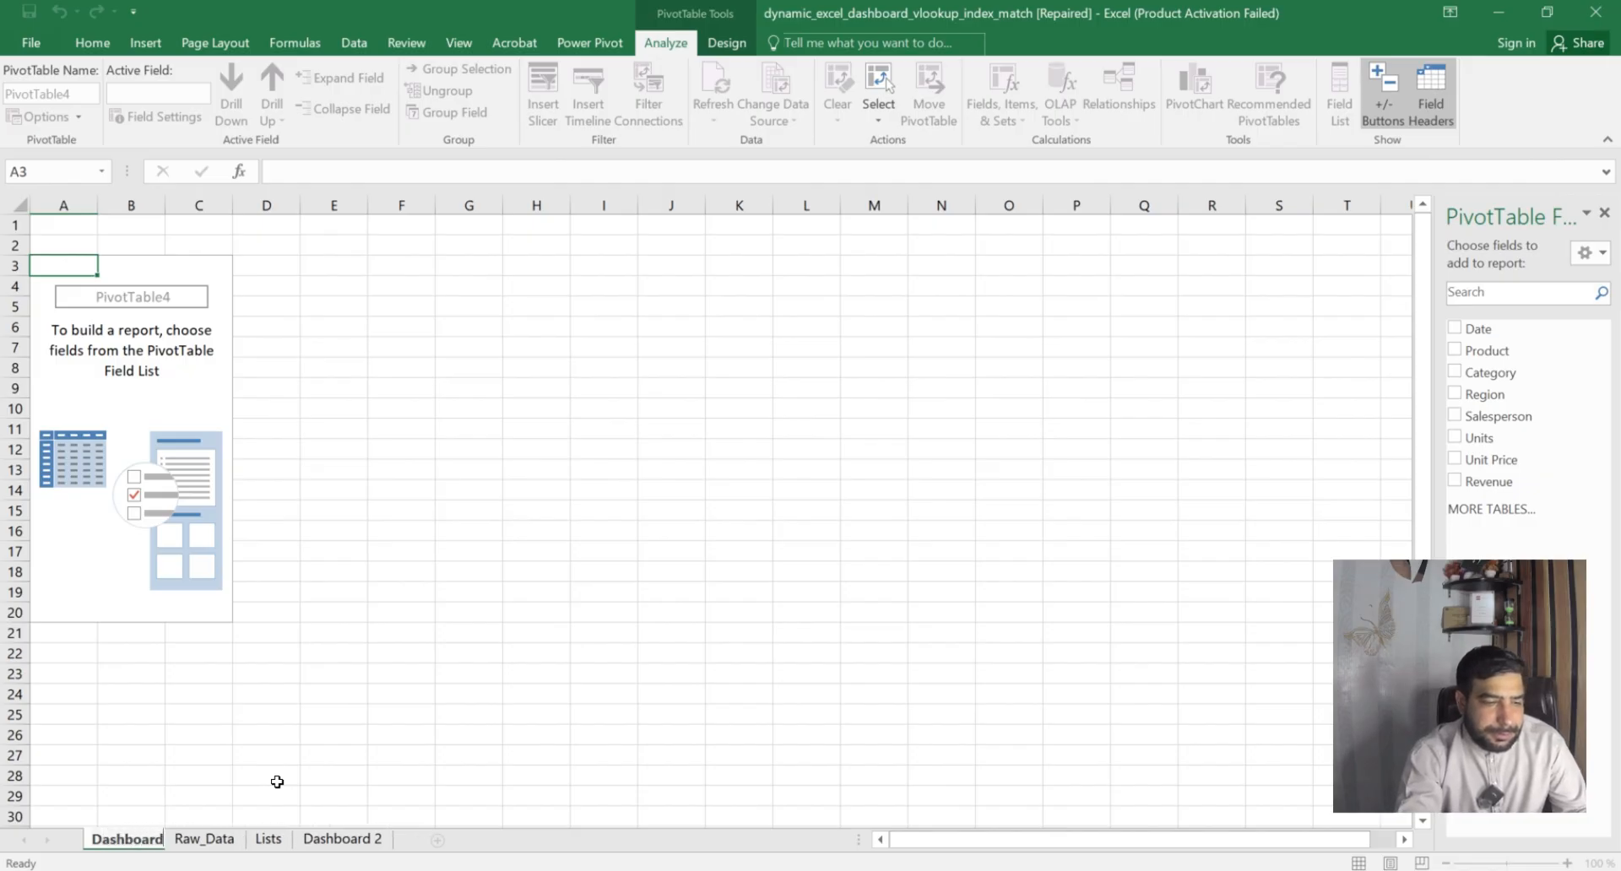
text(1)
key(Return)
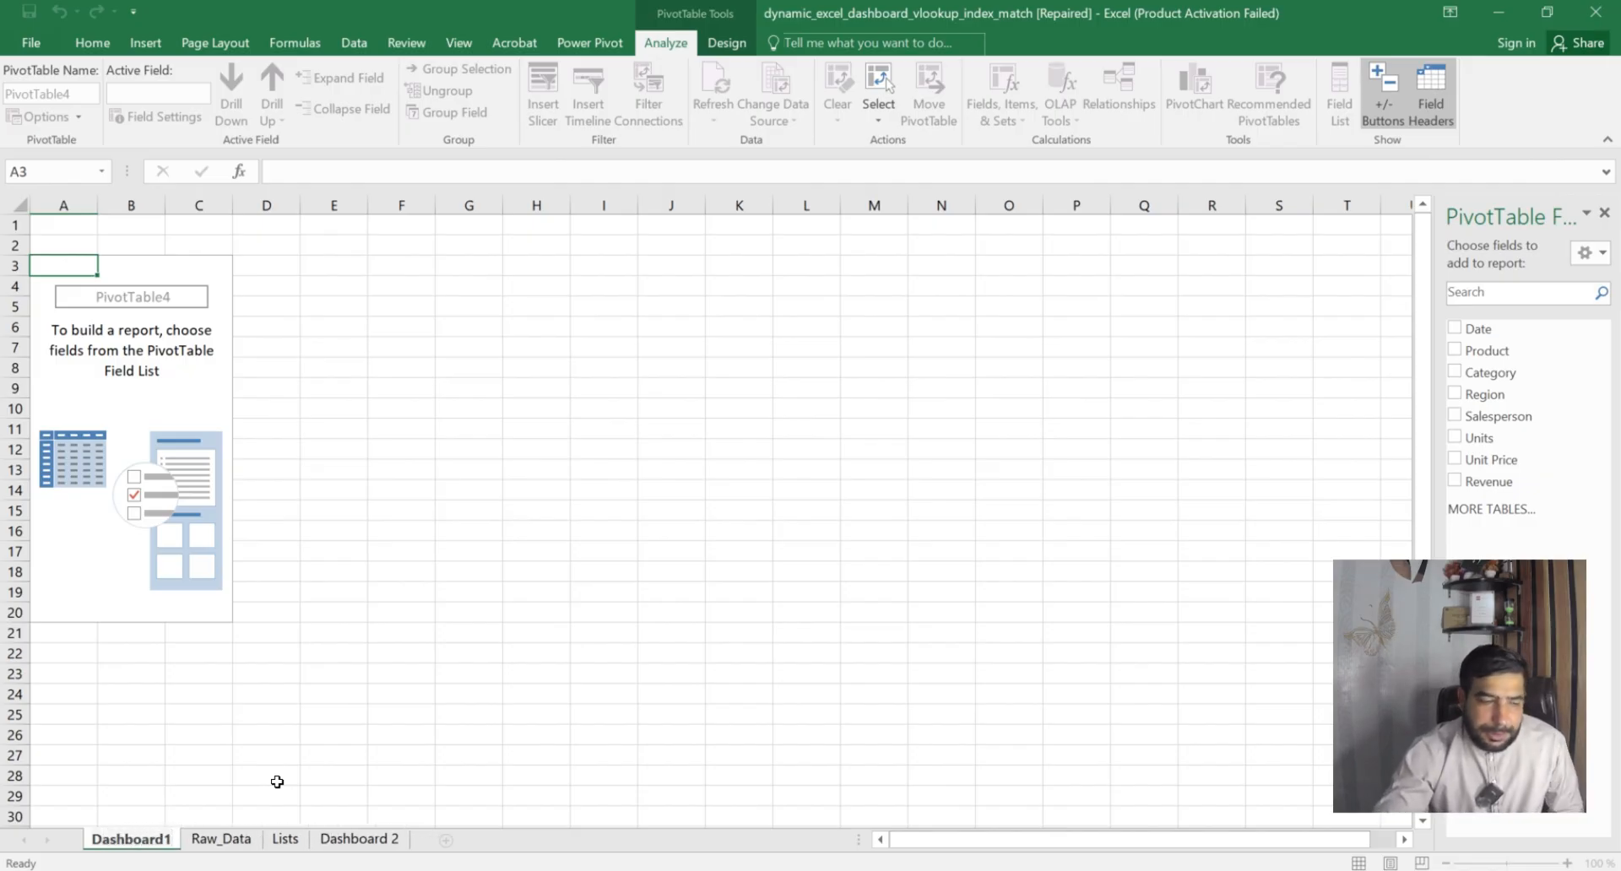
click(302, 611)
Compare the empty PivotTable's available fields with the column headers on the Raw_Data sheet, ending back on Dashboard1.
click(127, 364)
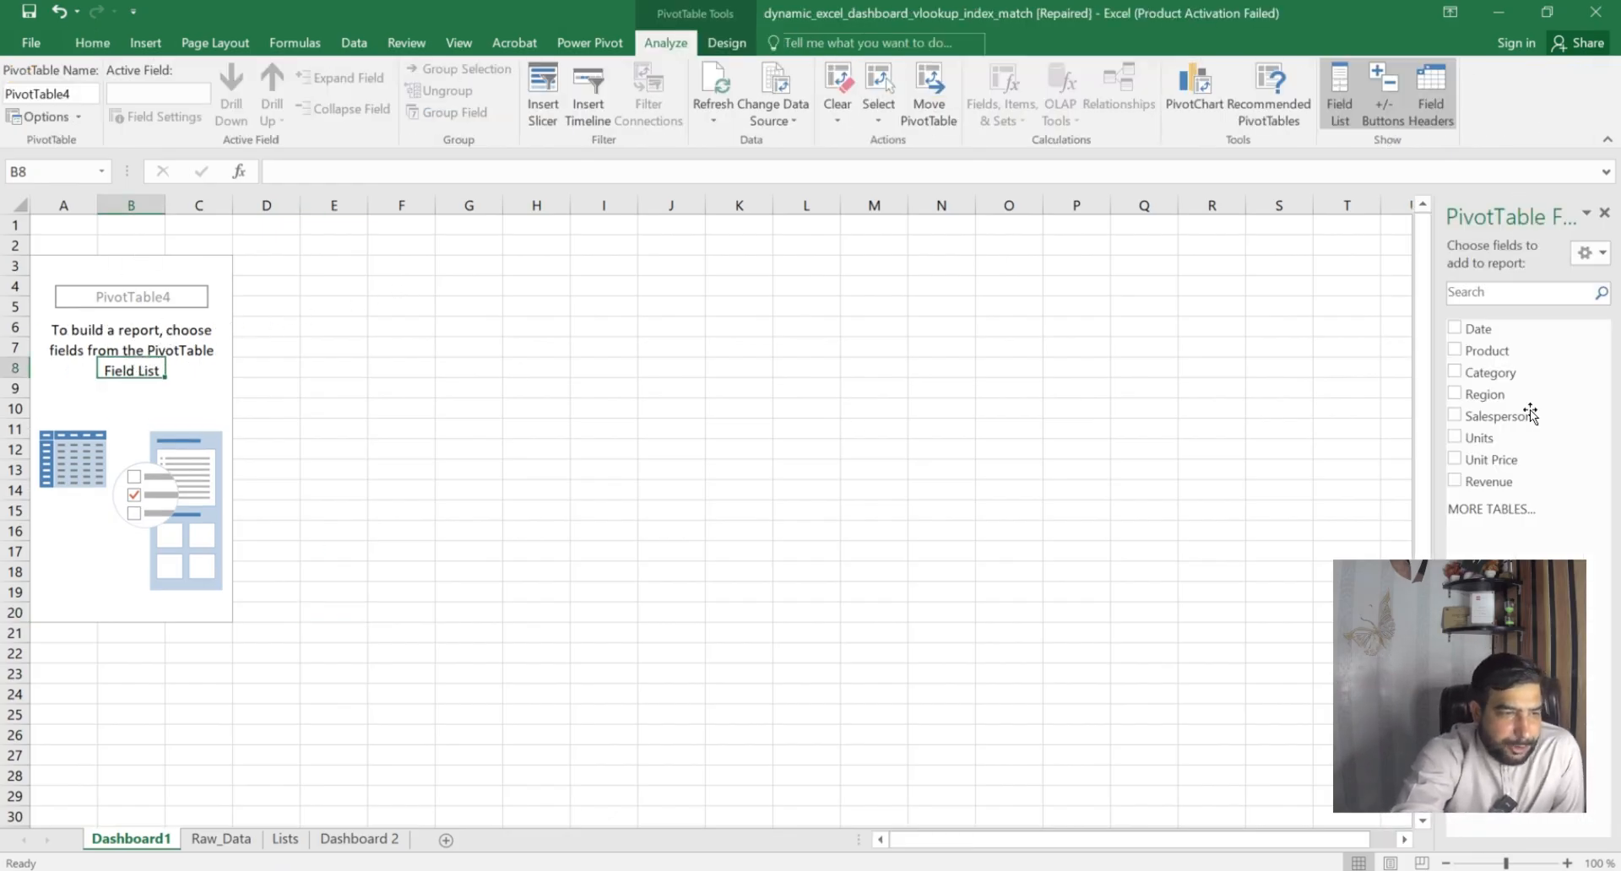
click(1204, 368)
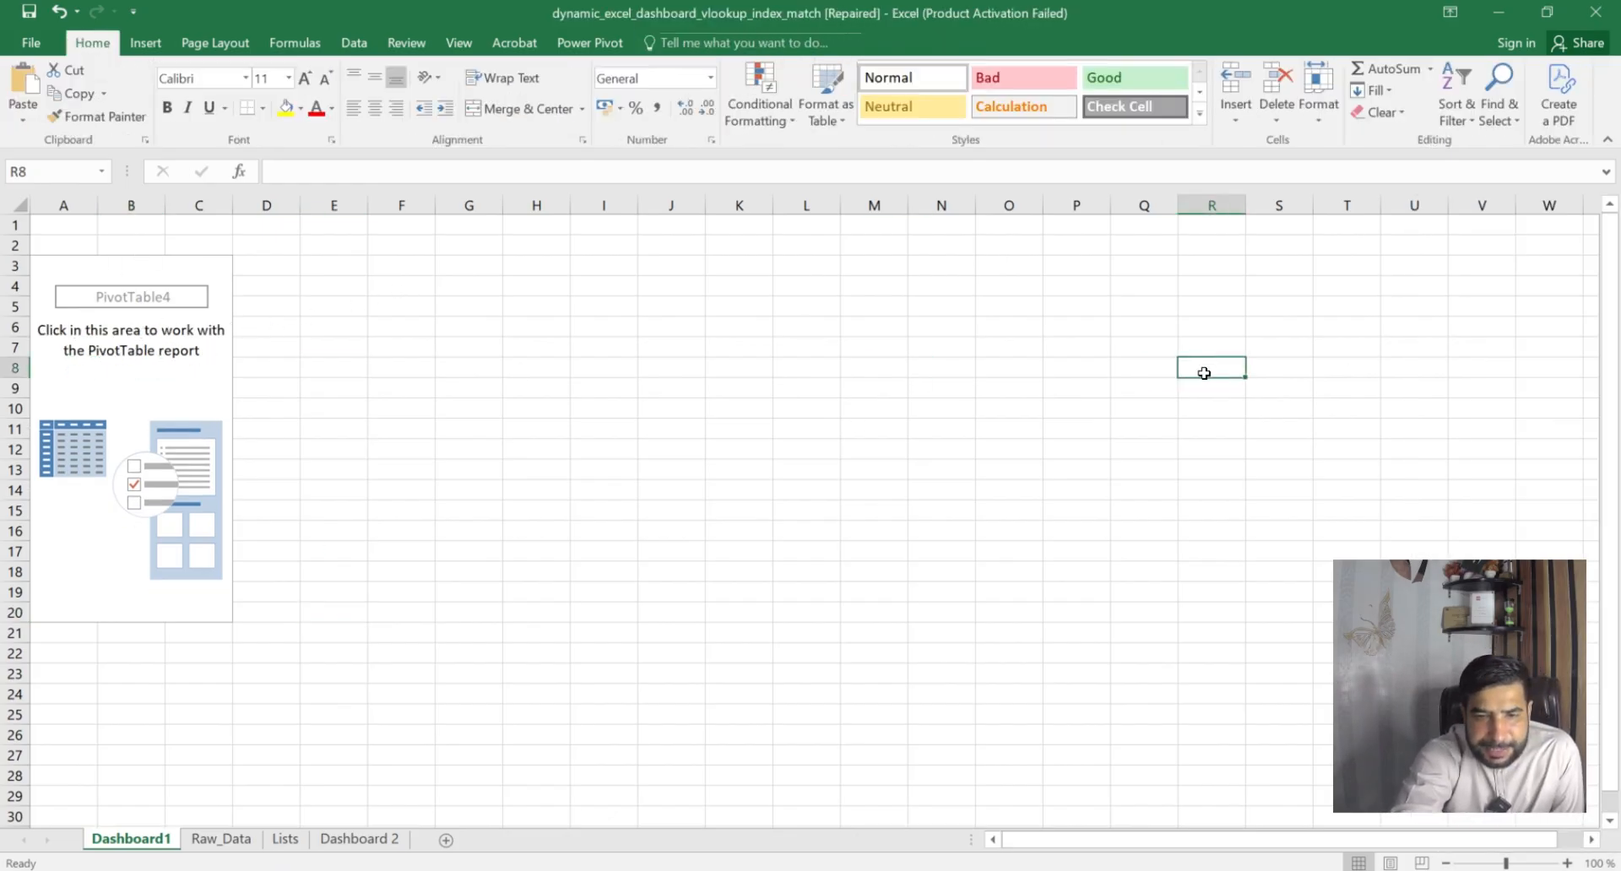
click(191, 406)
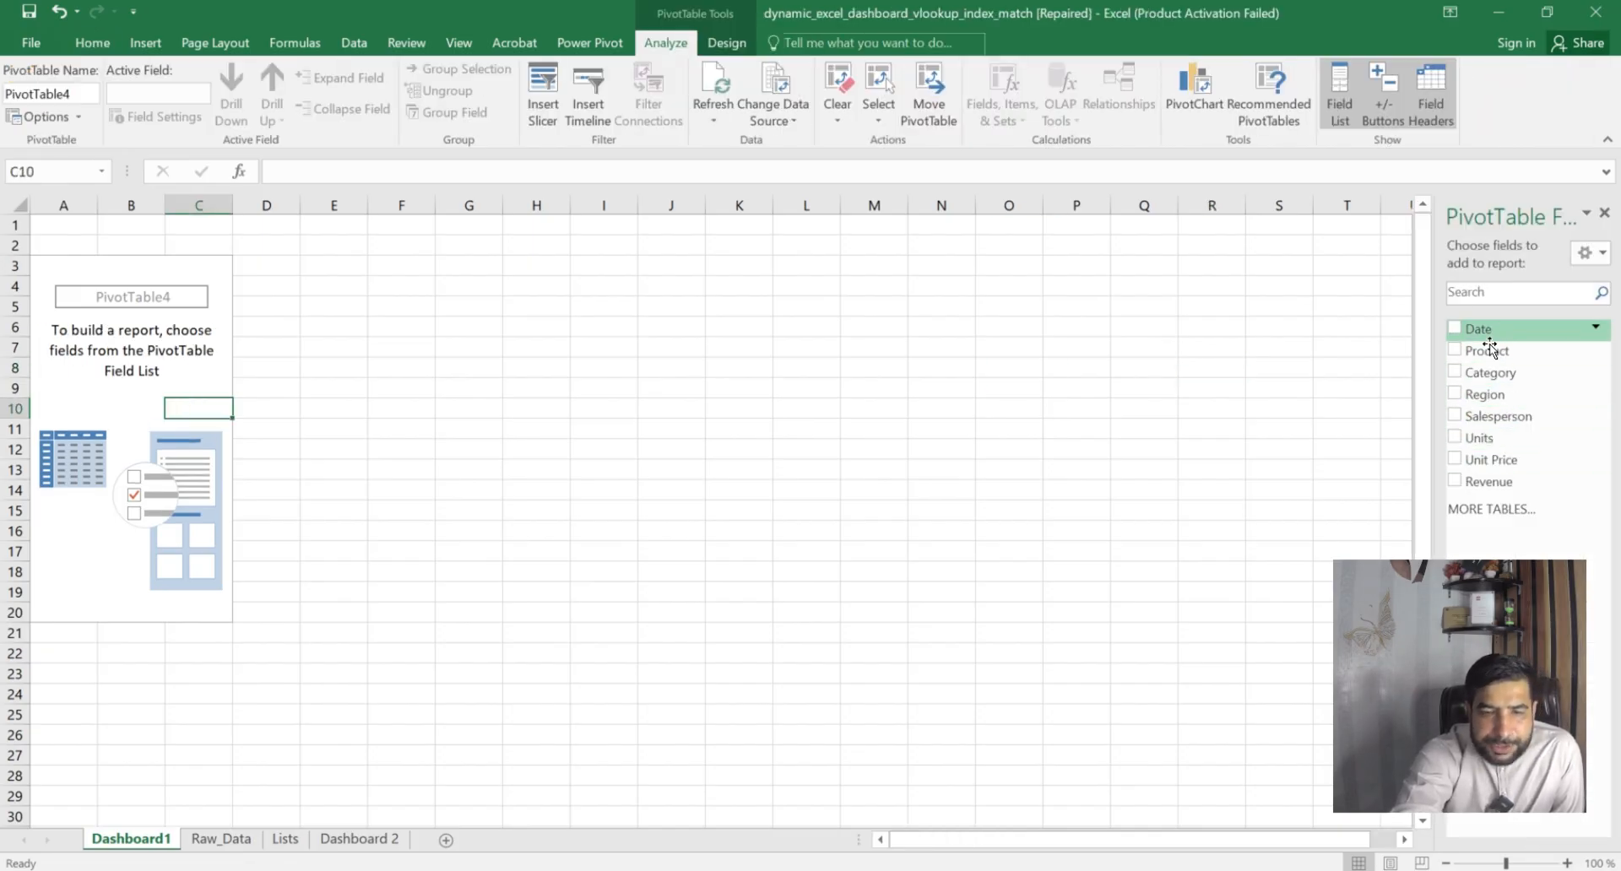
click(221, 839)
click(104, 225)
drag(104, 225, 849, 228)
double_click(849, 228)
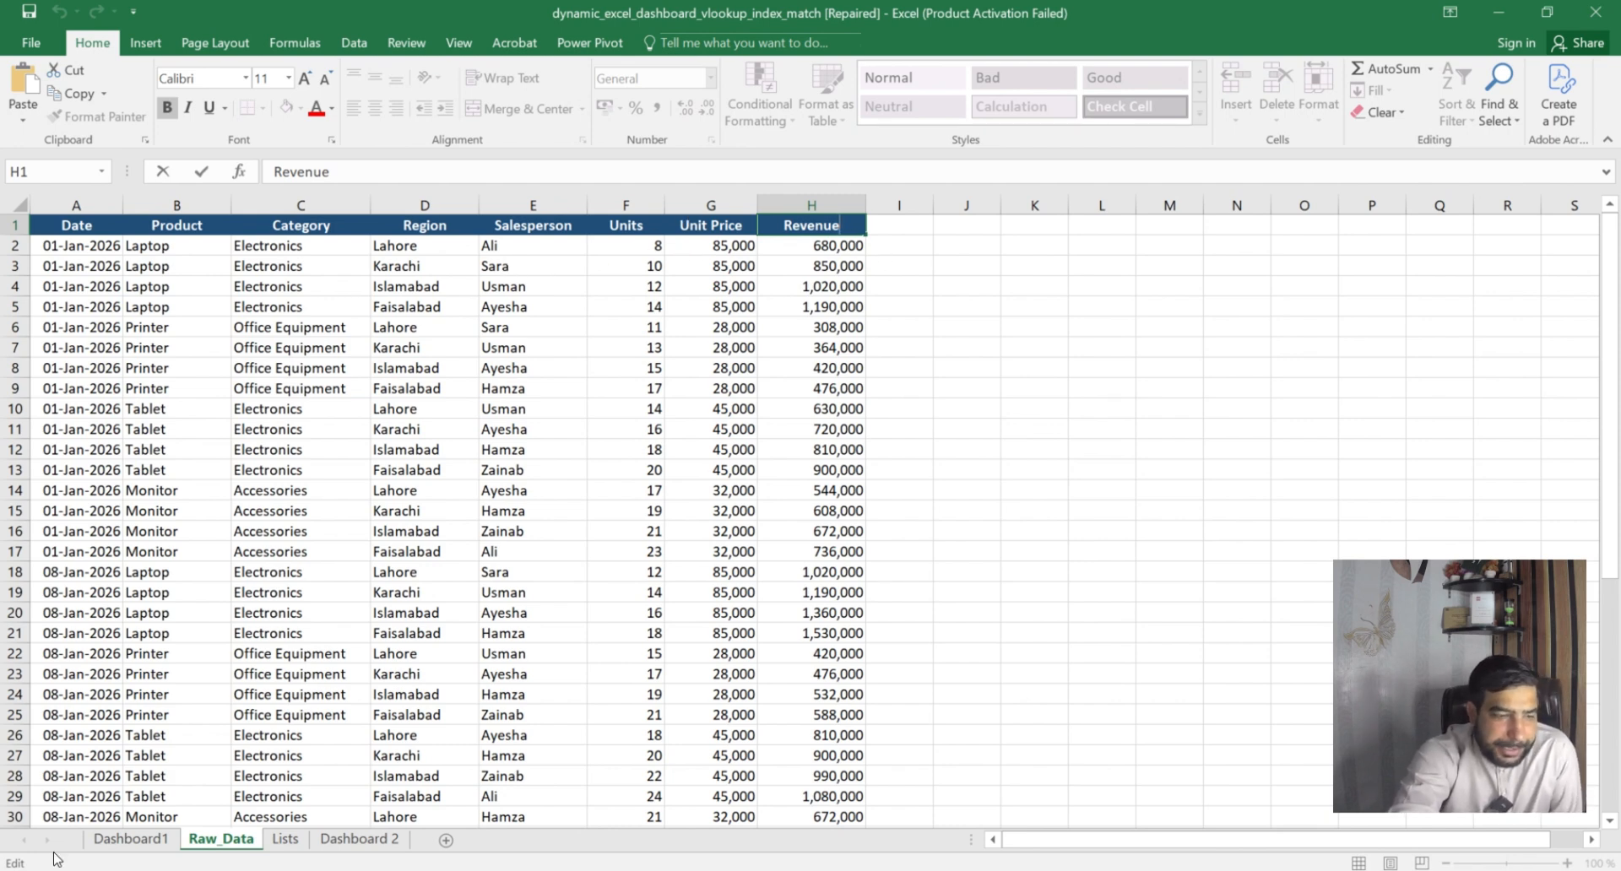
click(131, 838)
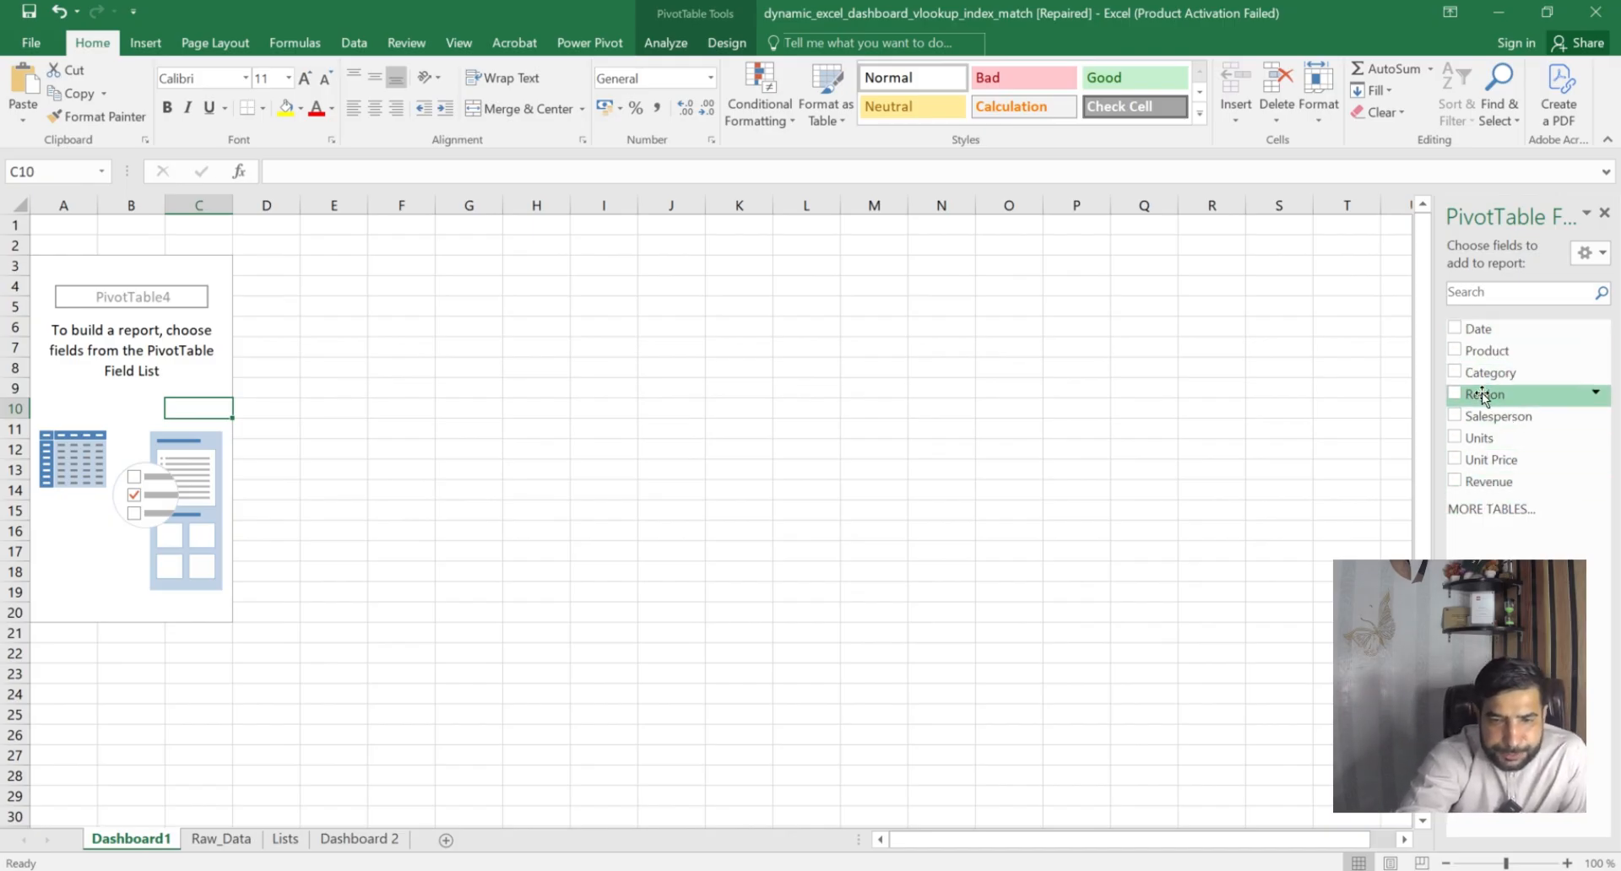
Add Category as the PivotTable's only row field, leaving Product out.
click(1454, 350)
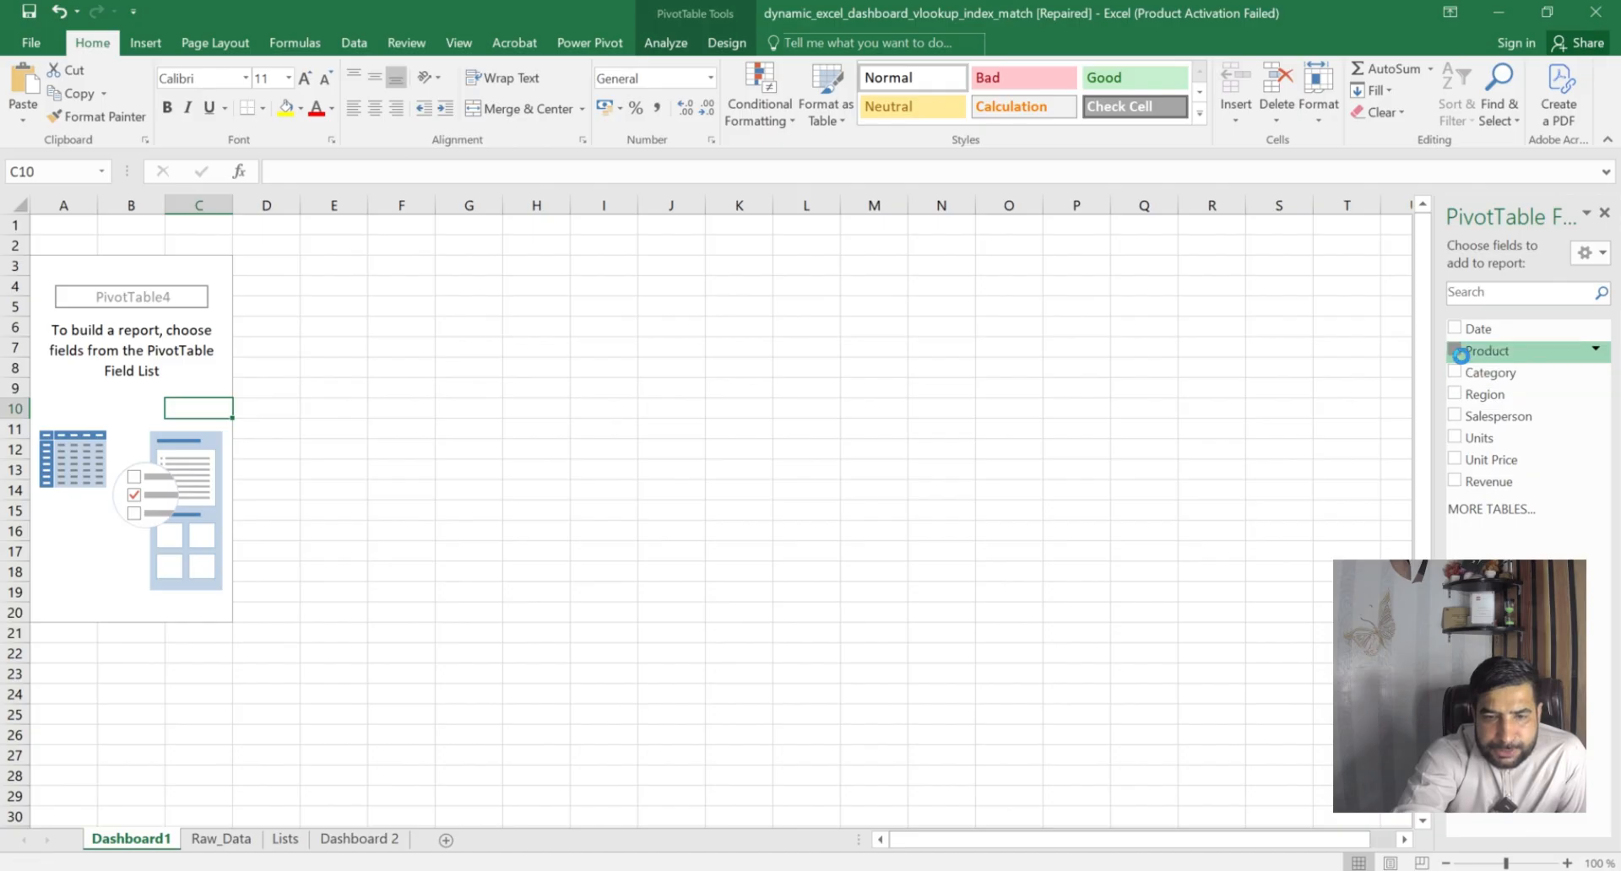
click(1455, 374)
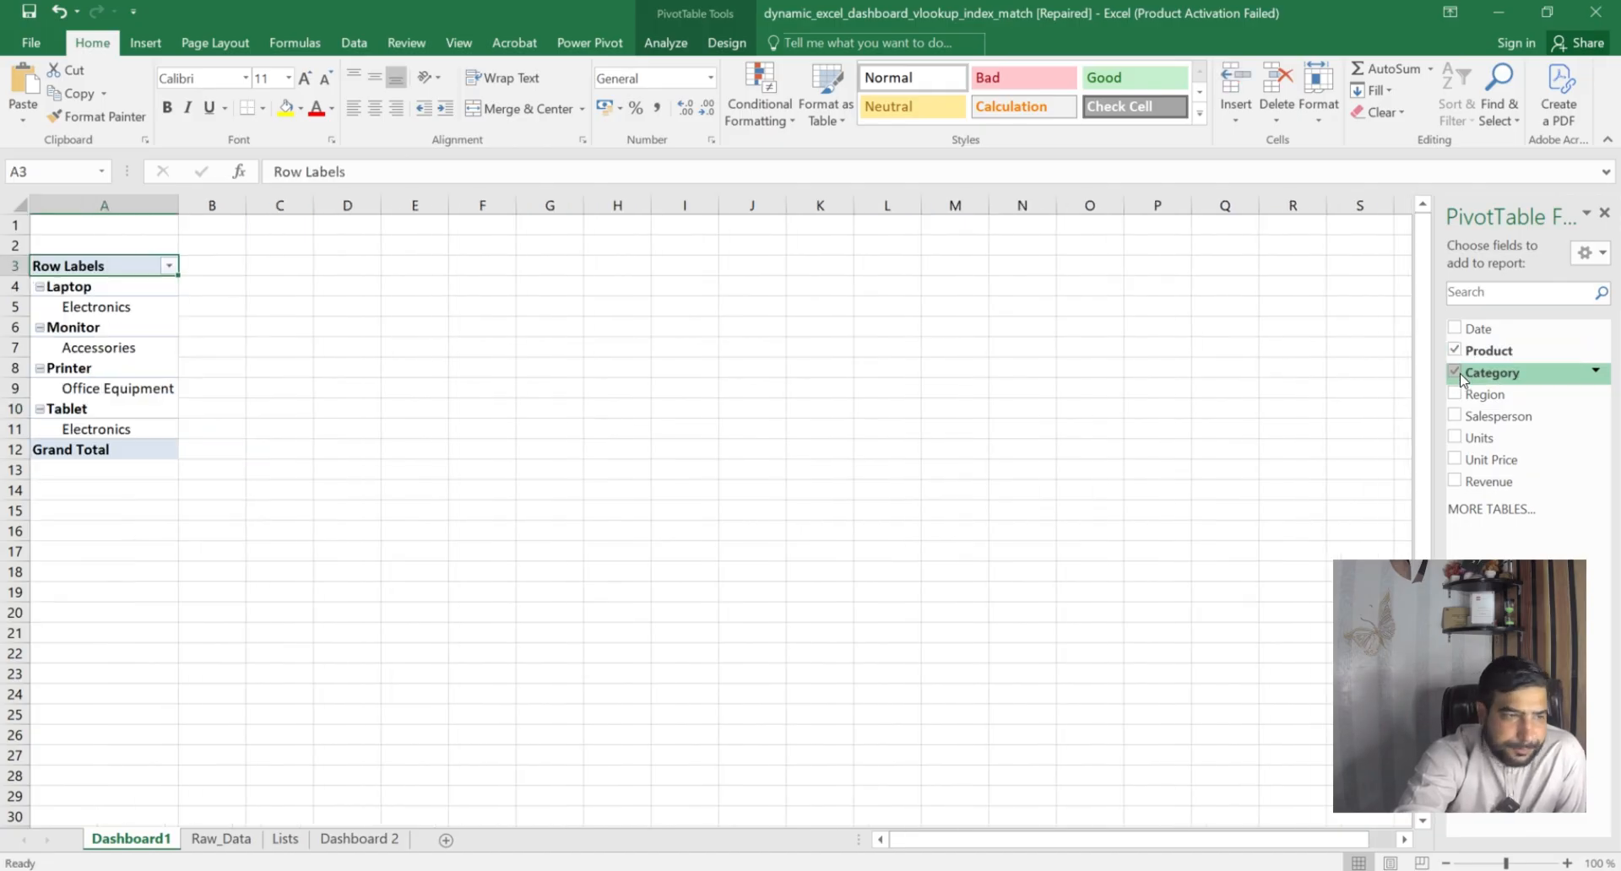
click(1456, 373)
click(1454, 349)
click(1455, 373)
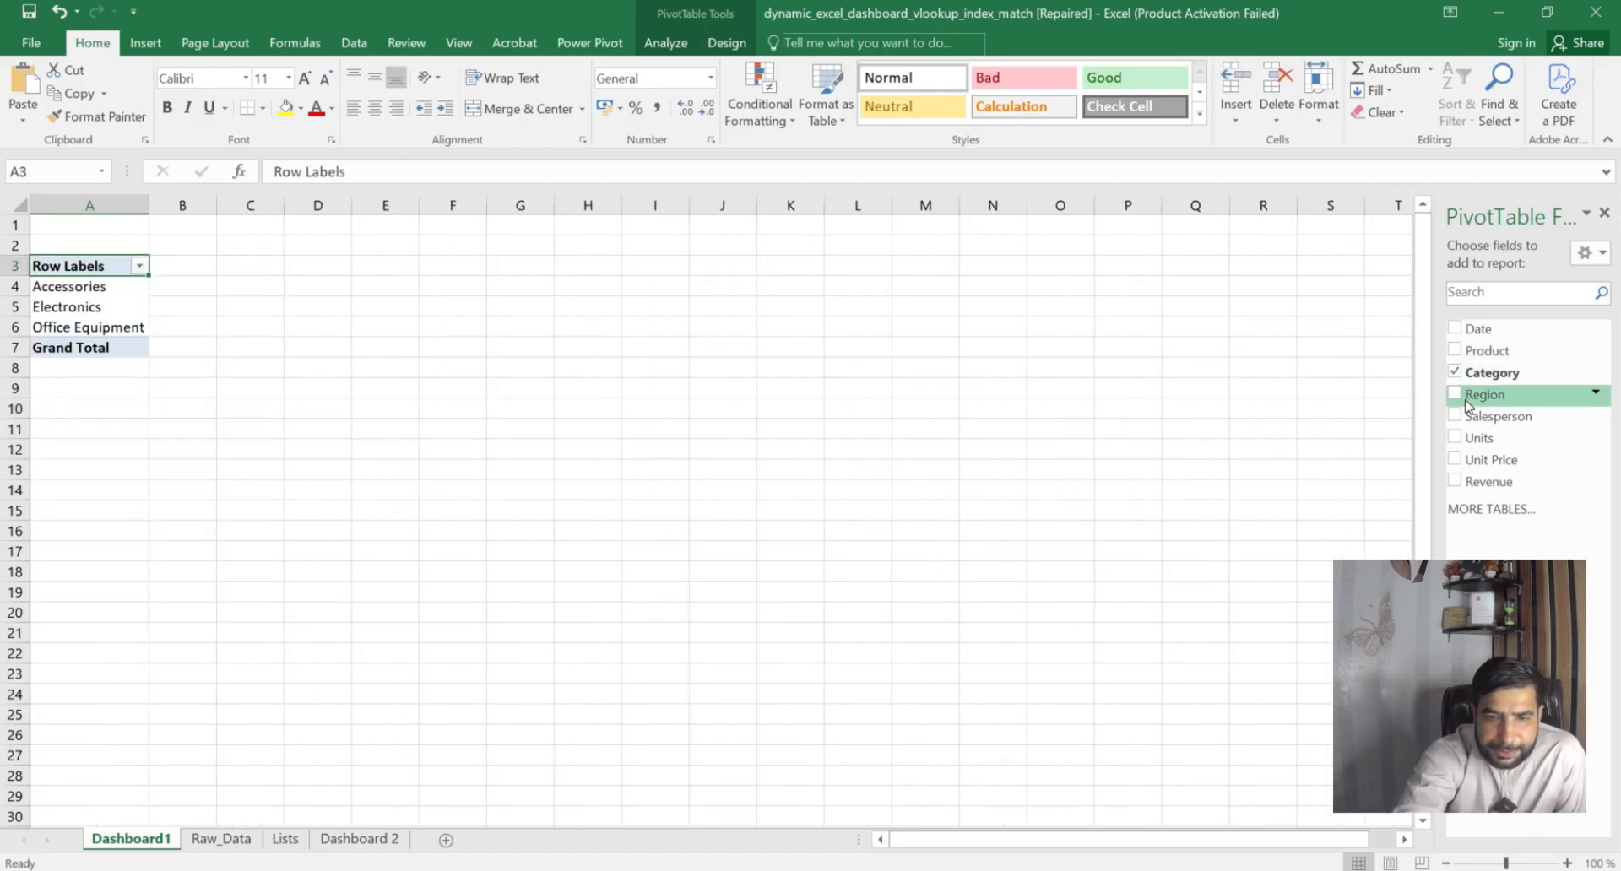
click(1455, 394)
click(1455, 395)
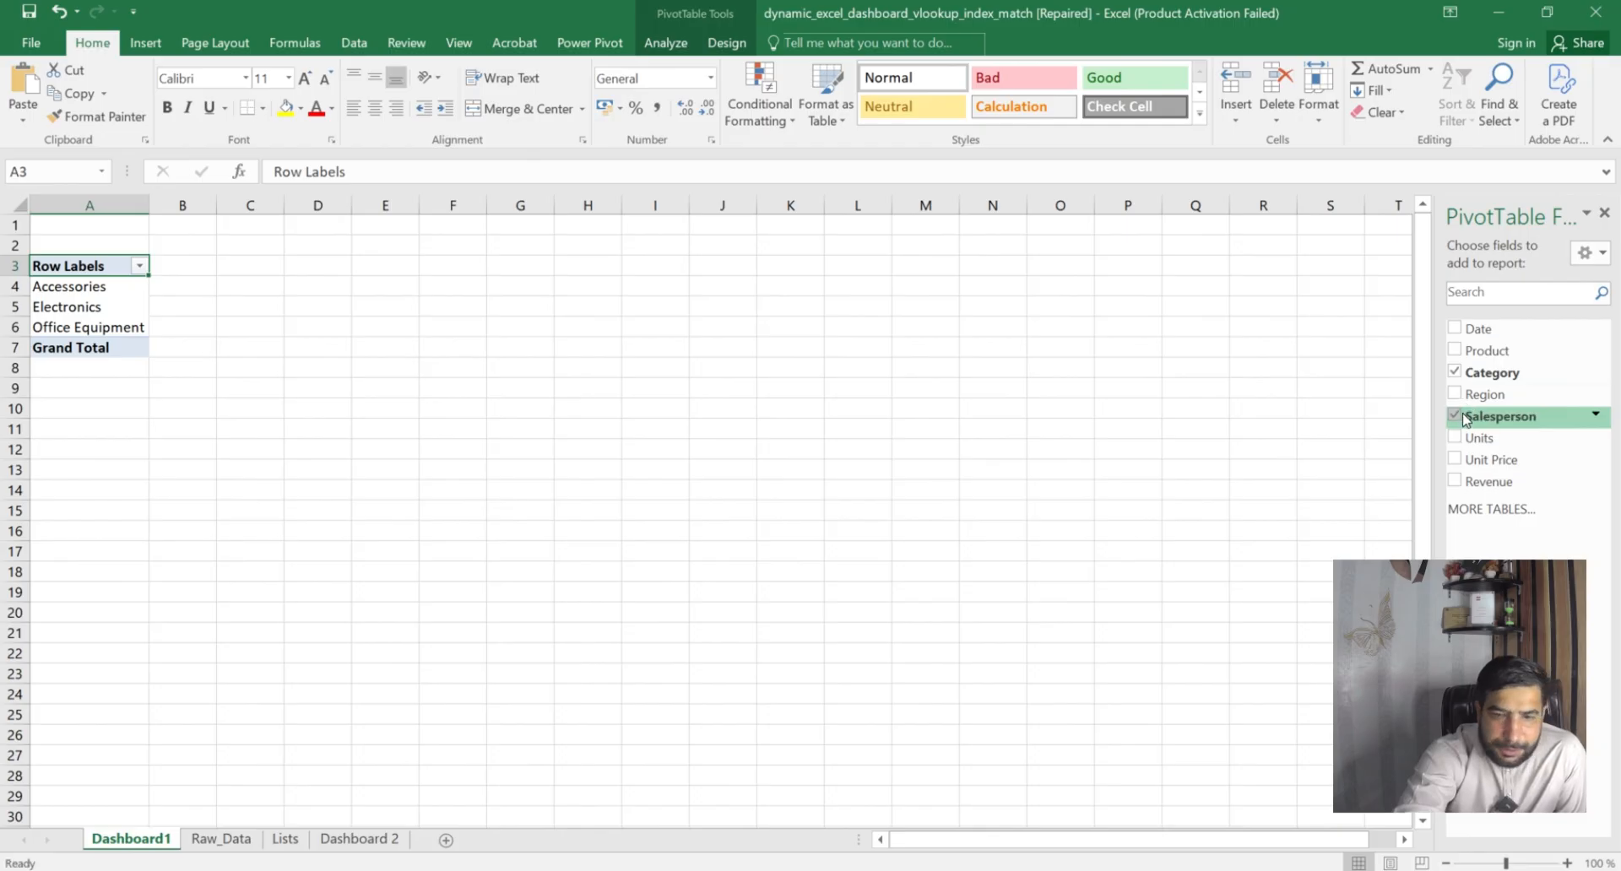
click(1455, 415)
click(1455, 416)
Add the Units, Unit Price and Revenue fields to the PivotTable as summed values.
click(1456, 436)
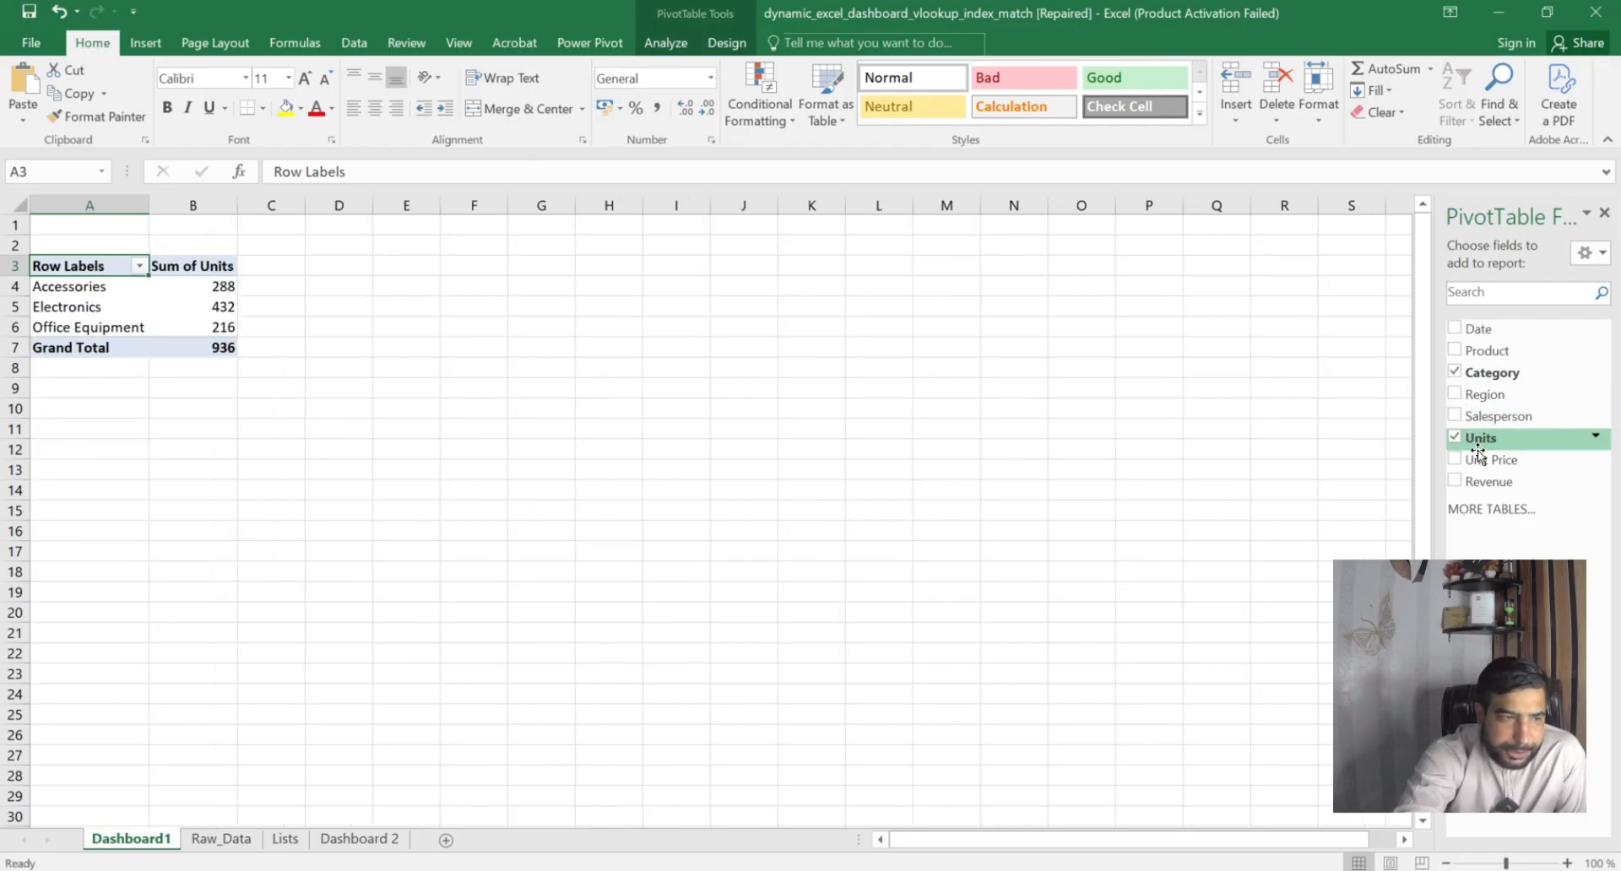
click(1455, 458)
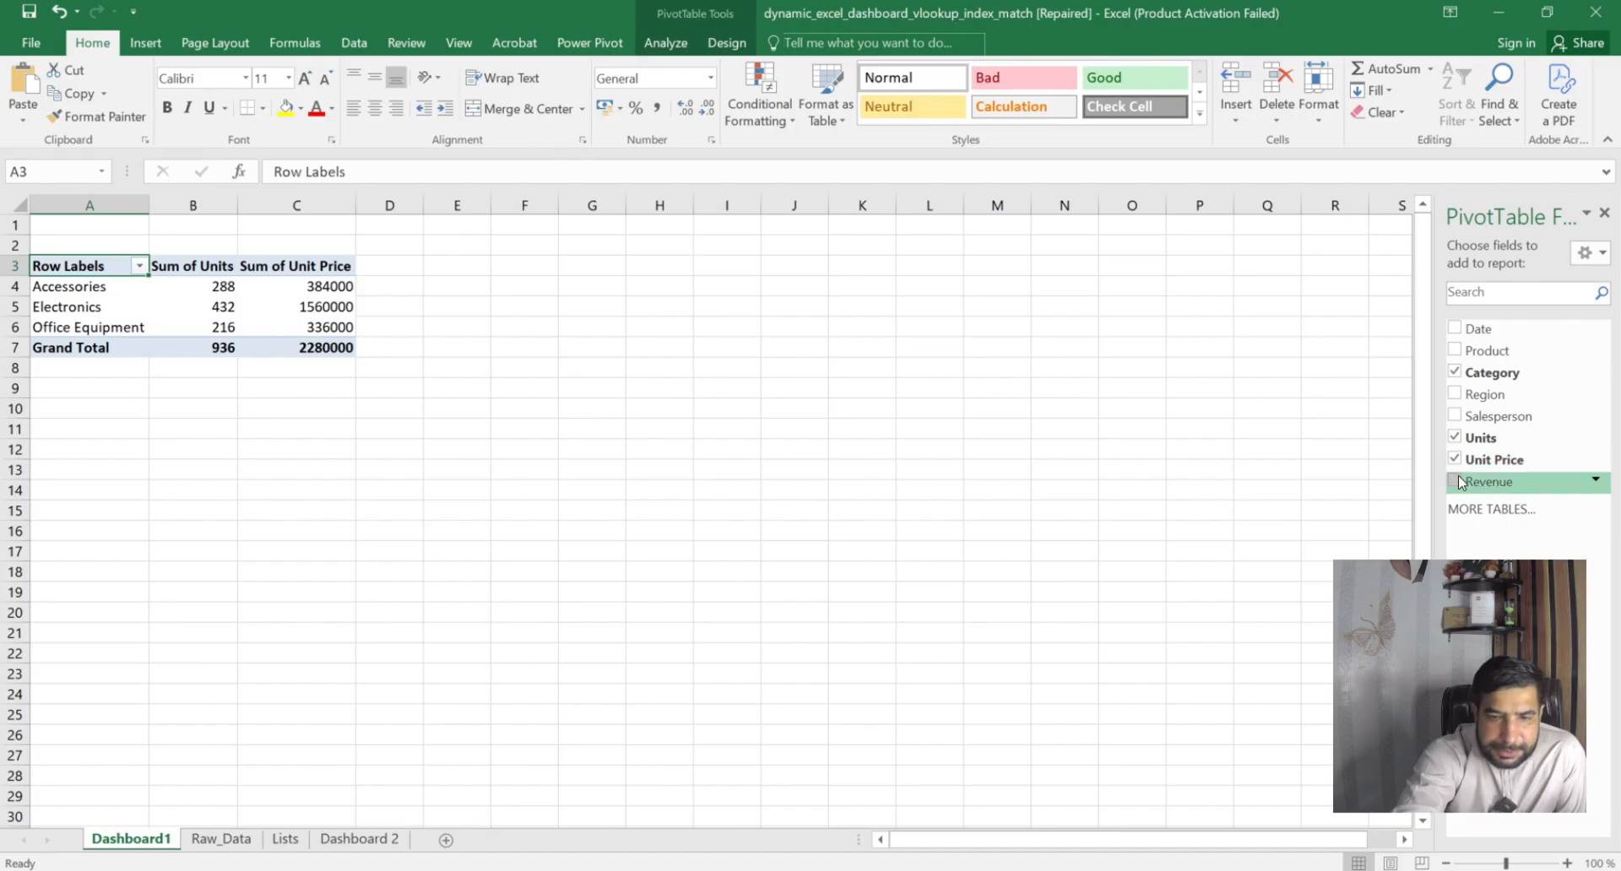
click(1456, 479)
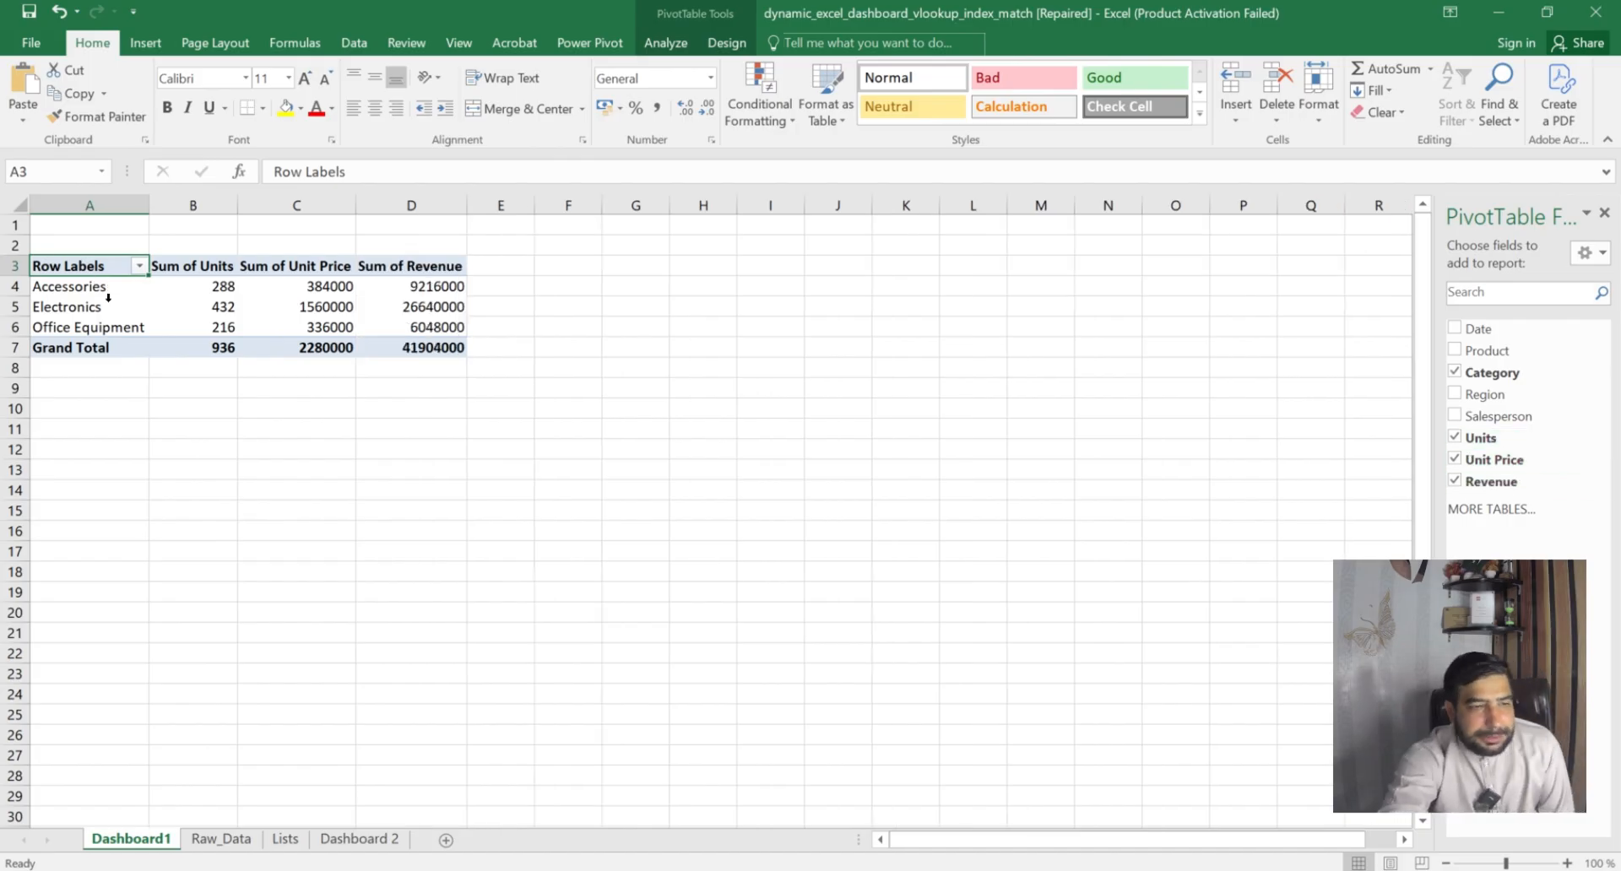
Examine the unit, unit price and revenue sums for the Accessories, Electronics and Office Equipment rows.
click(65, 287)
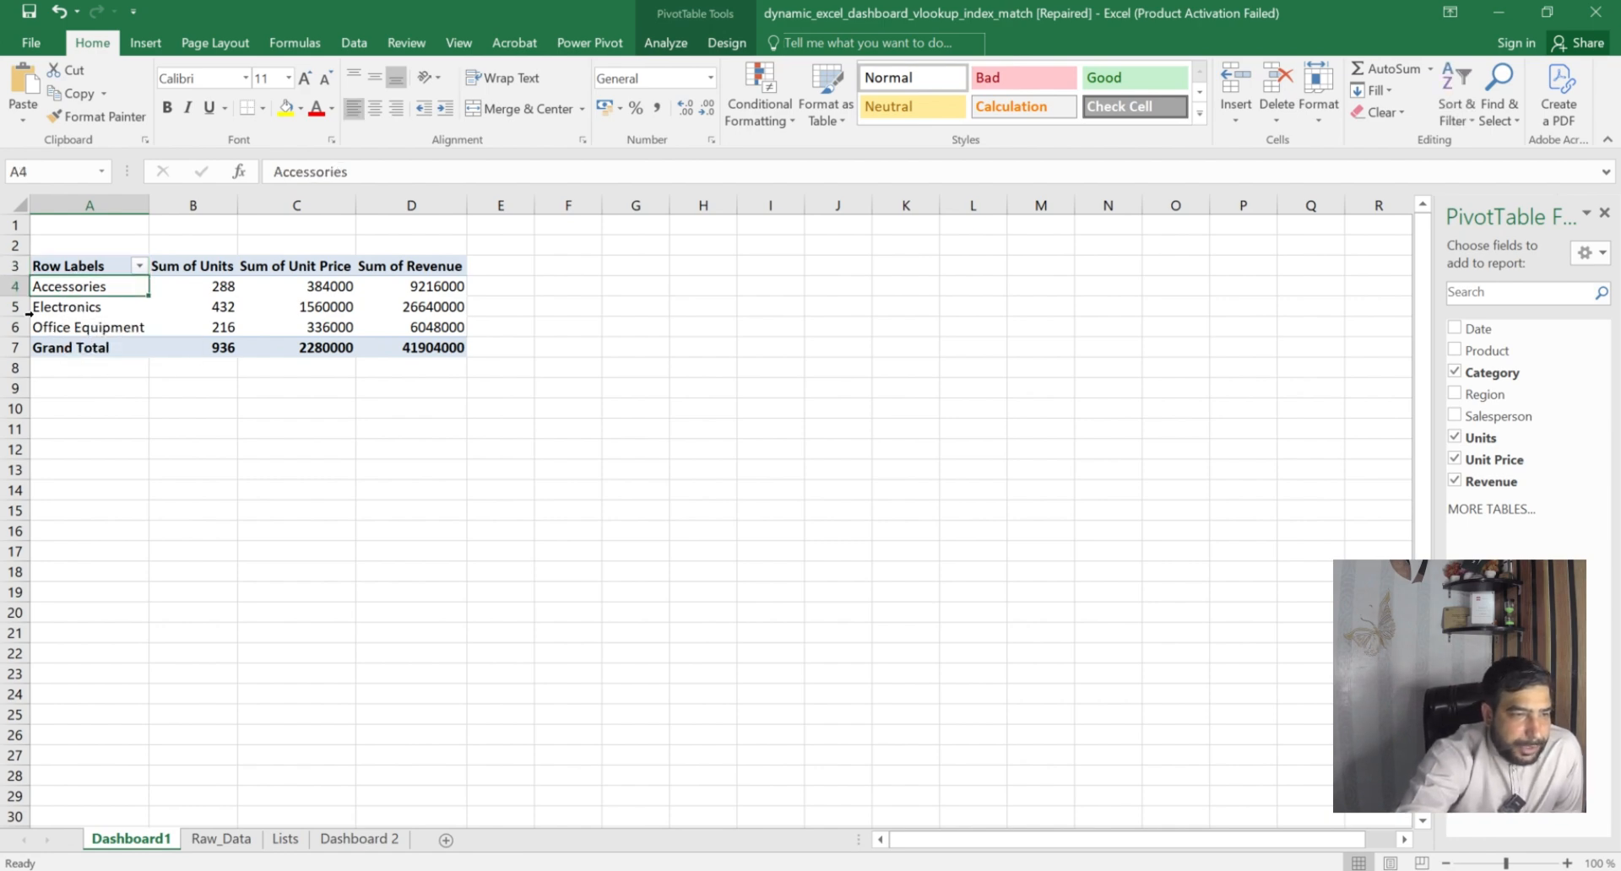
click(74, 309)
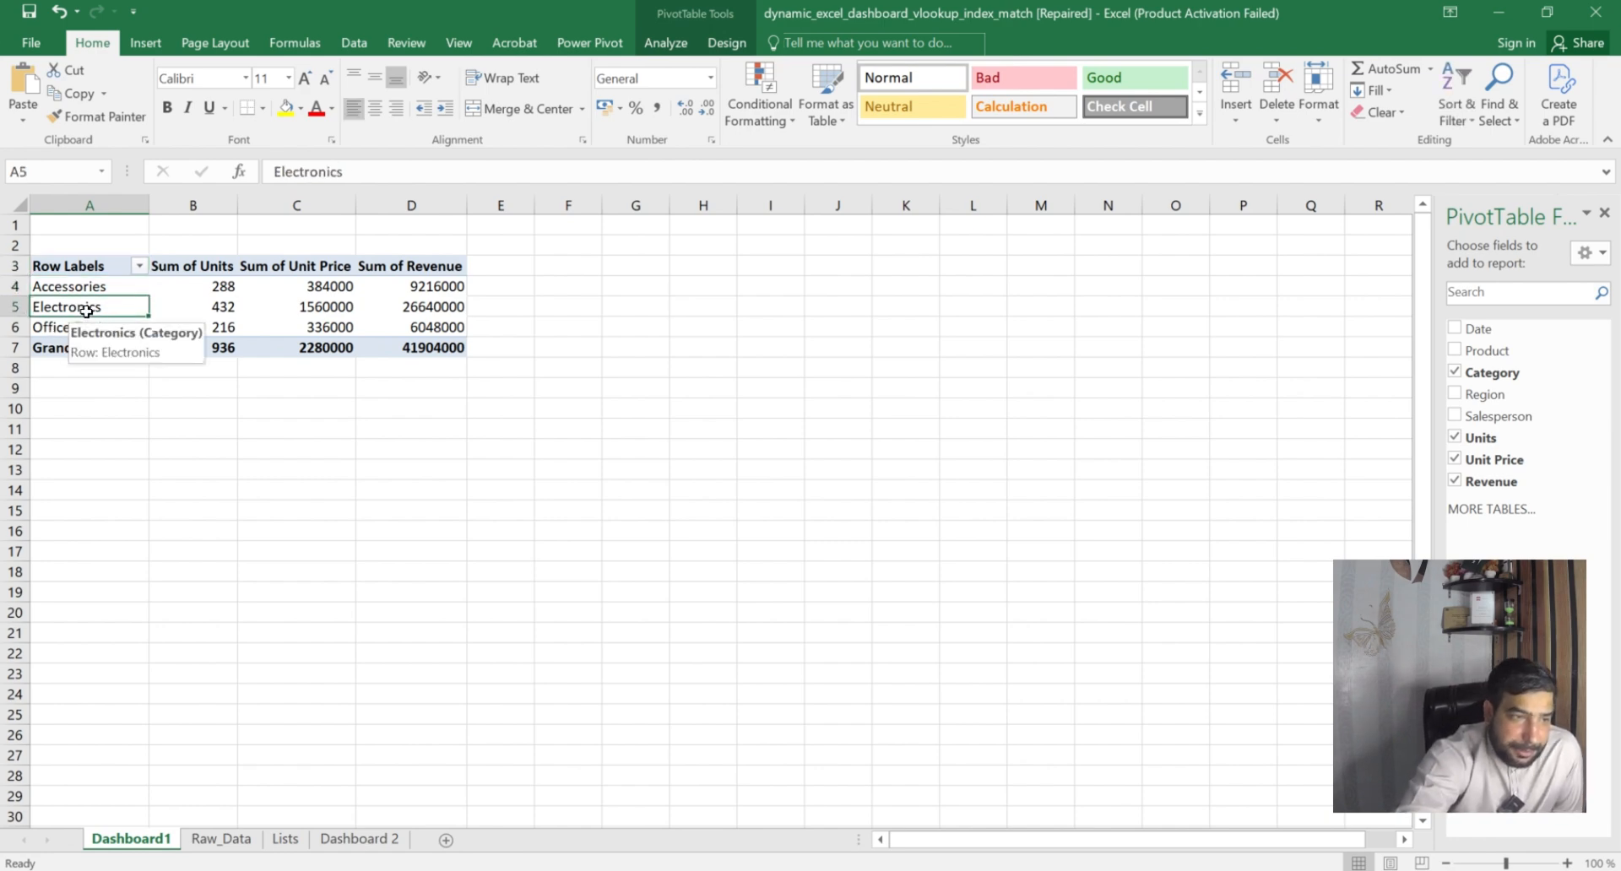
click(39, 336)
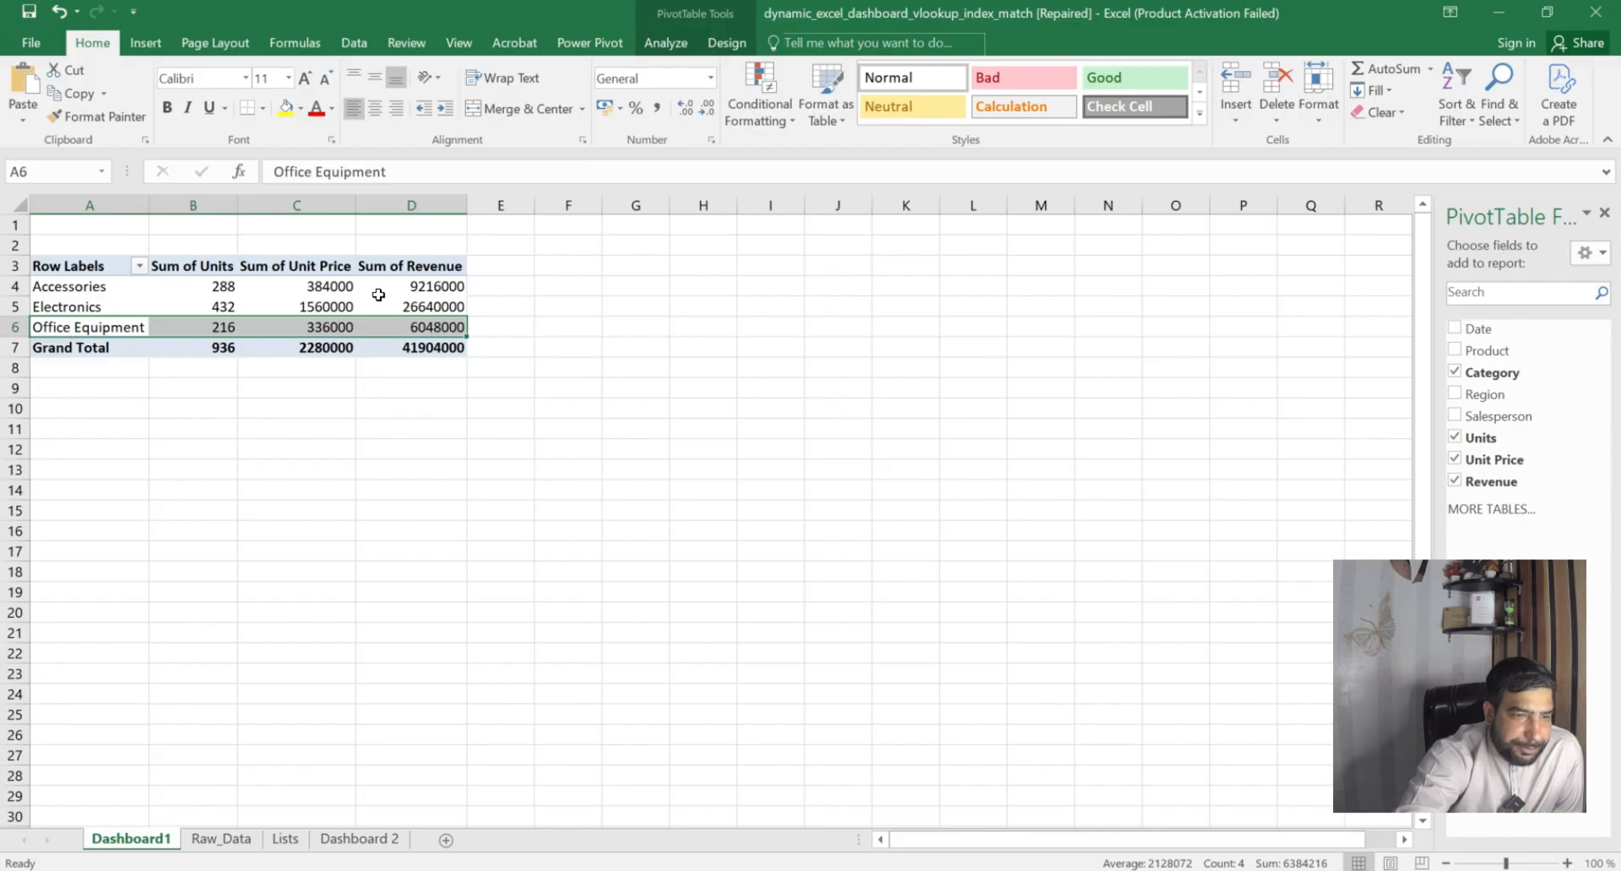
click(202, 296)
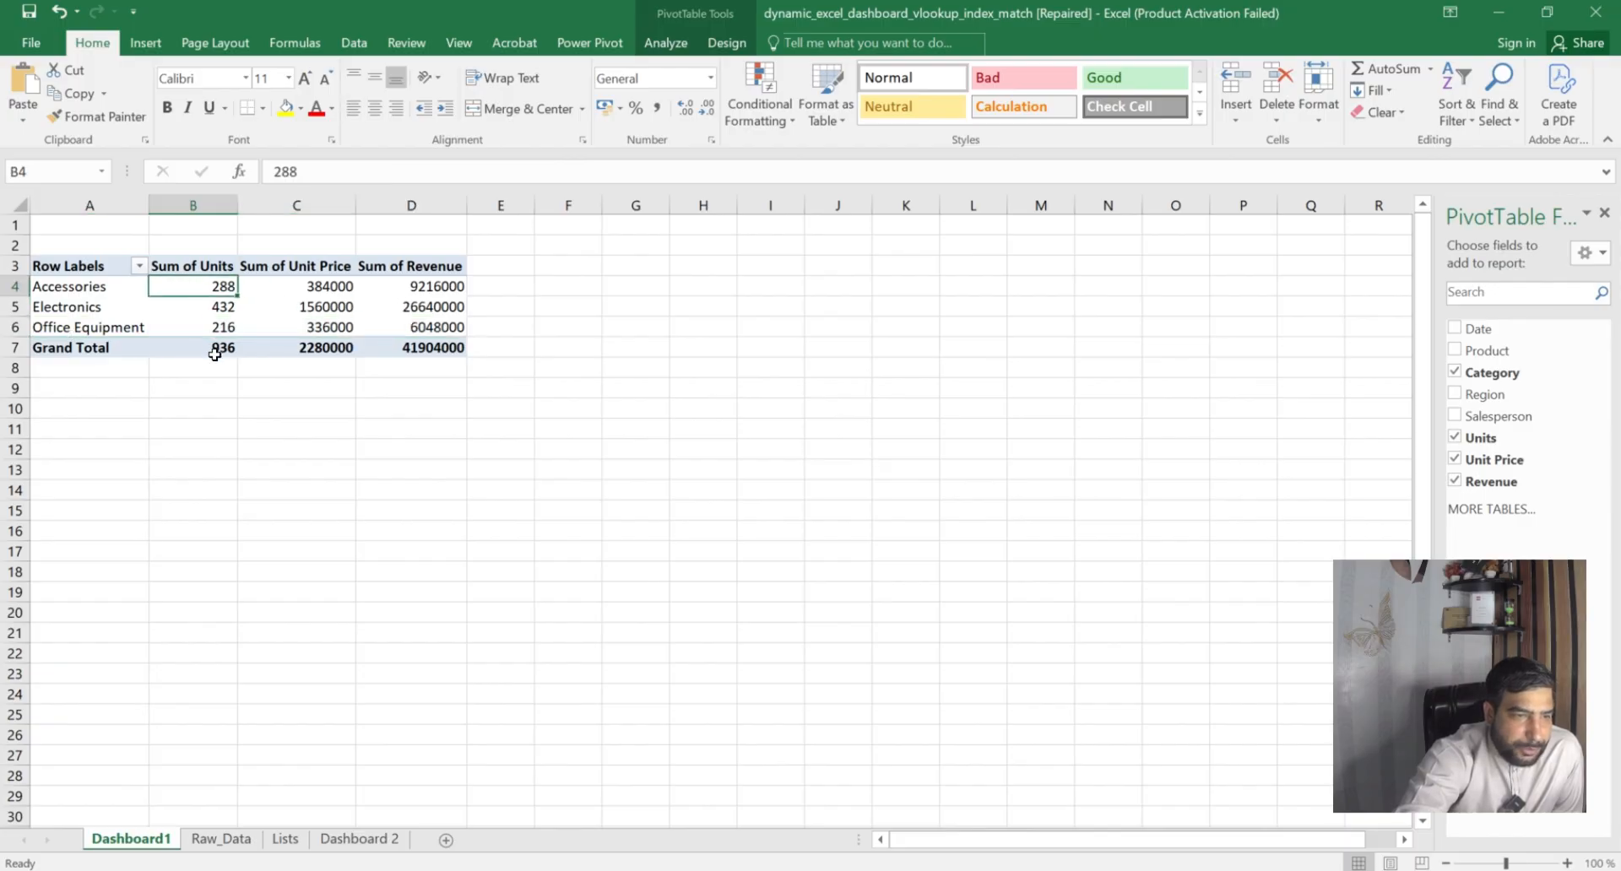
drag(60, 288, 428, 331)
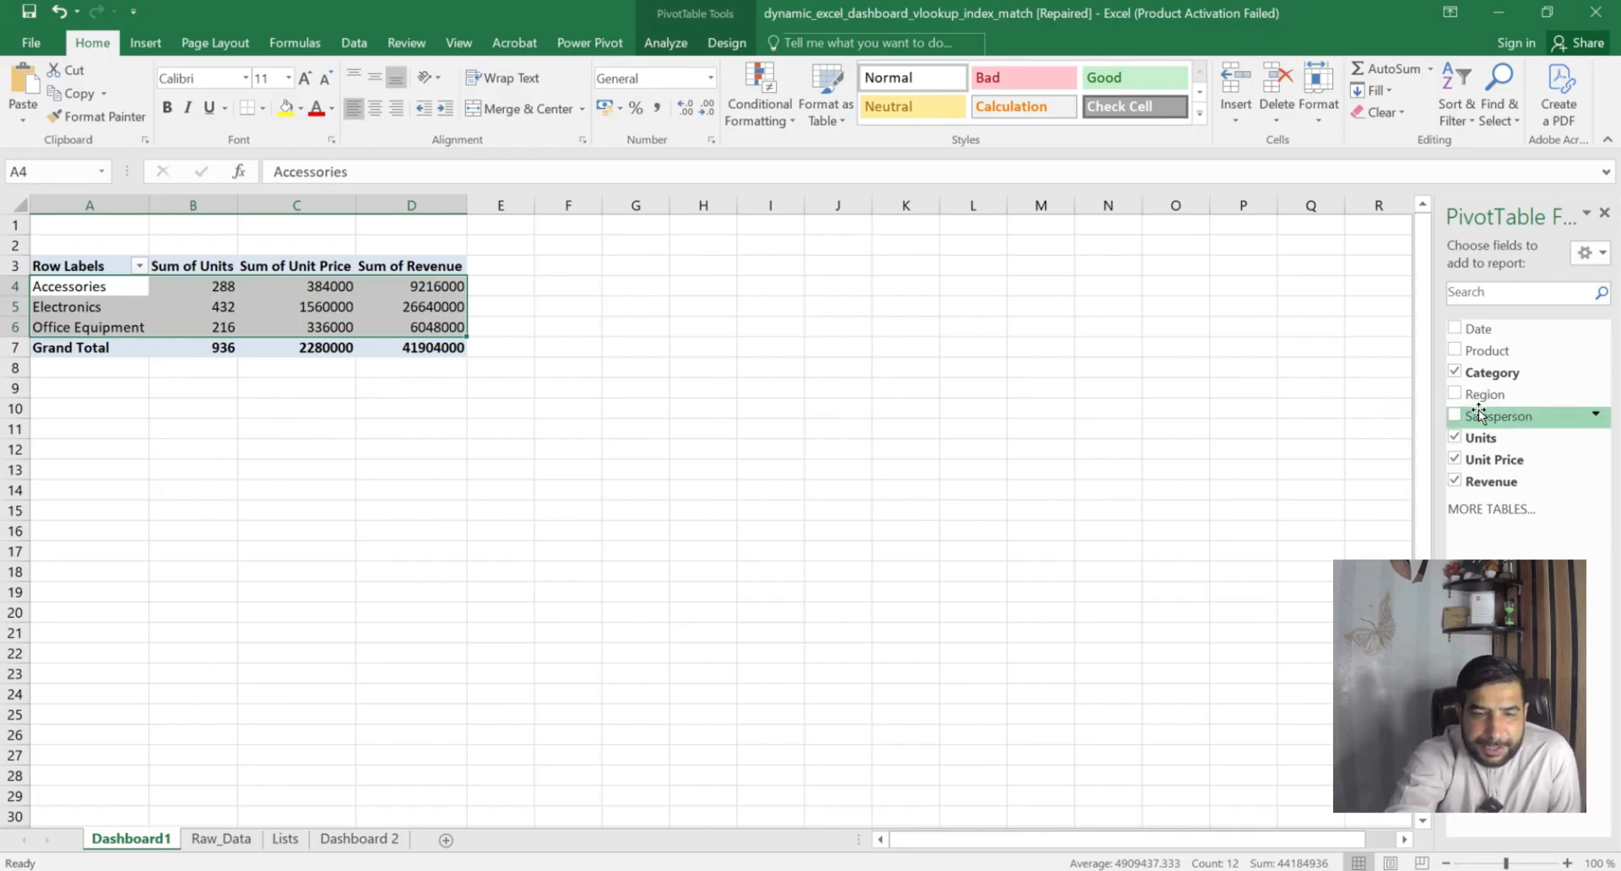
Add the Product field to the PivotTable as a report filter instead of a row field.
click(1456, 353)
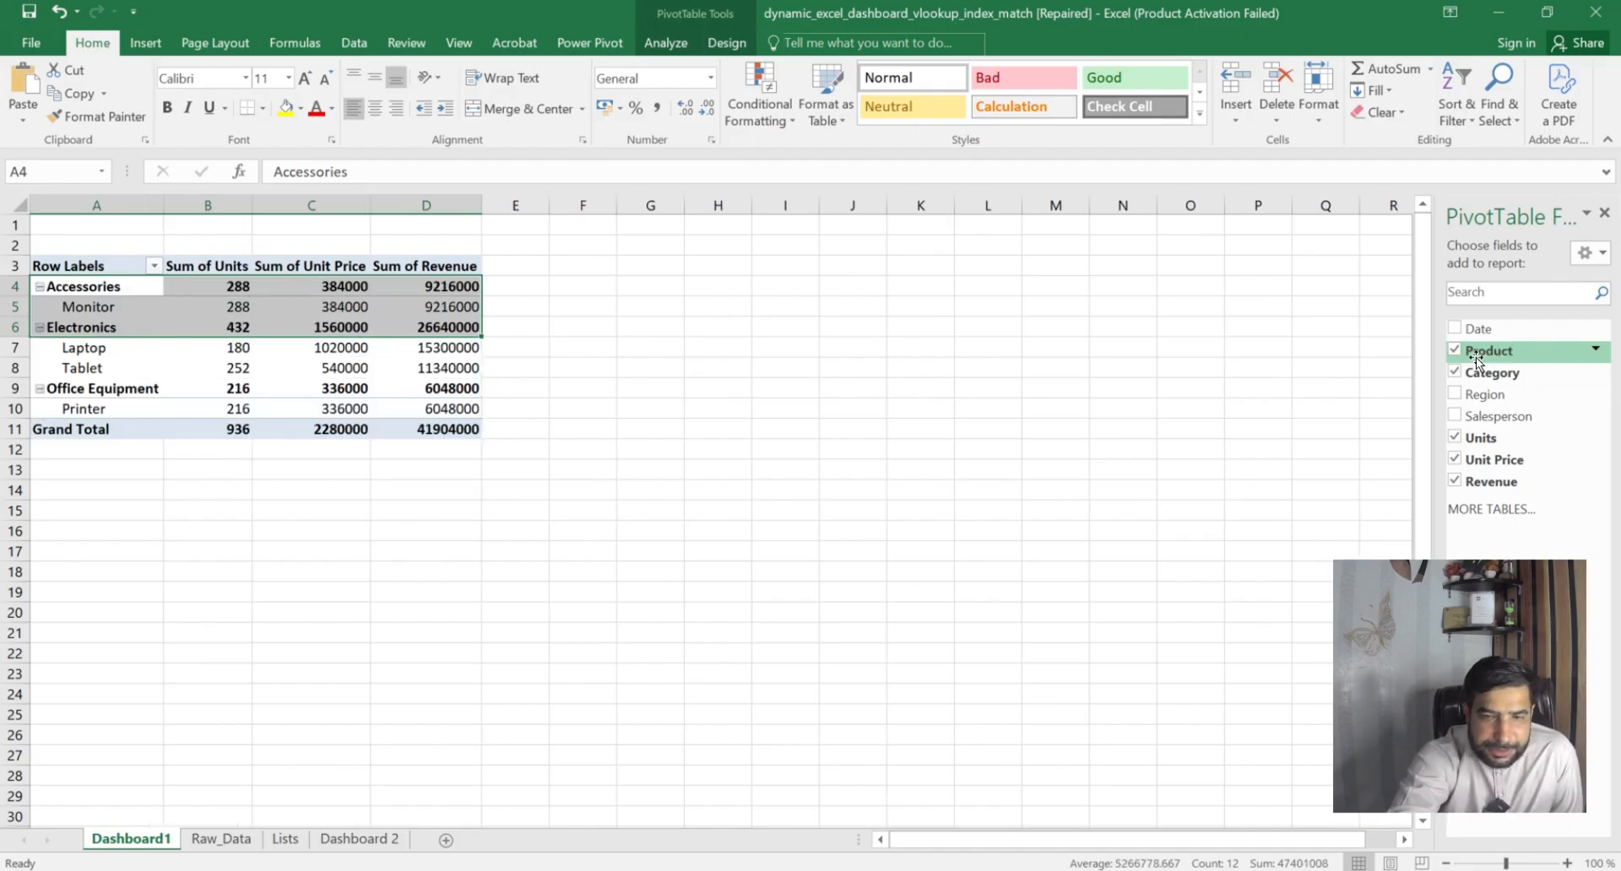
click(1455, 351)
right_click(1458, 354)
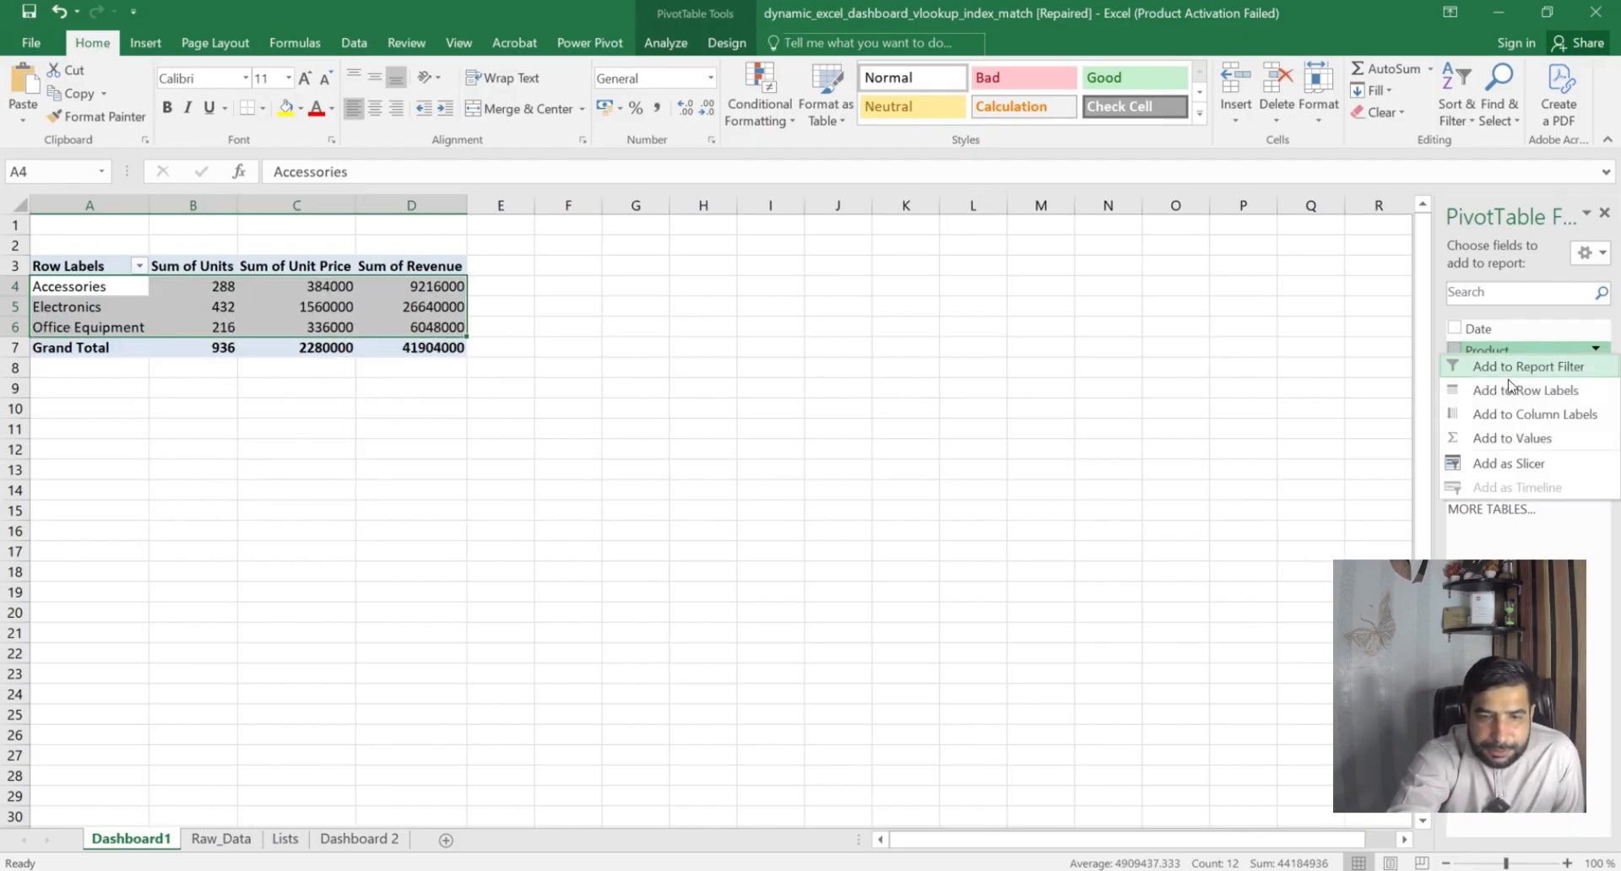
click(1519, 371)
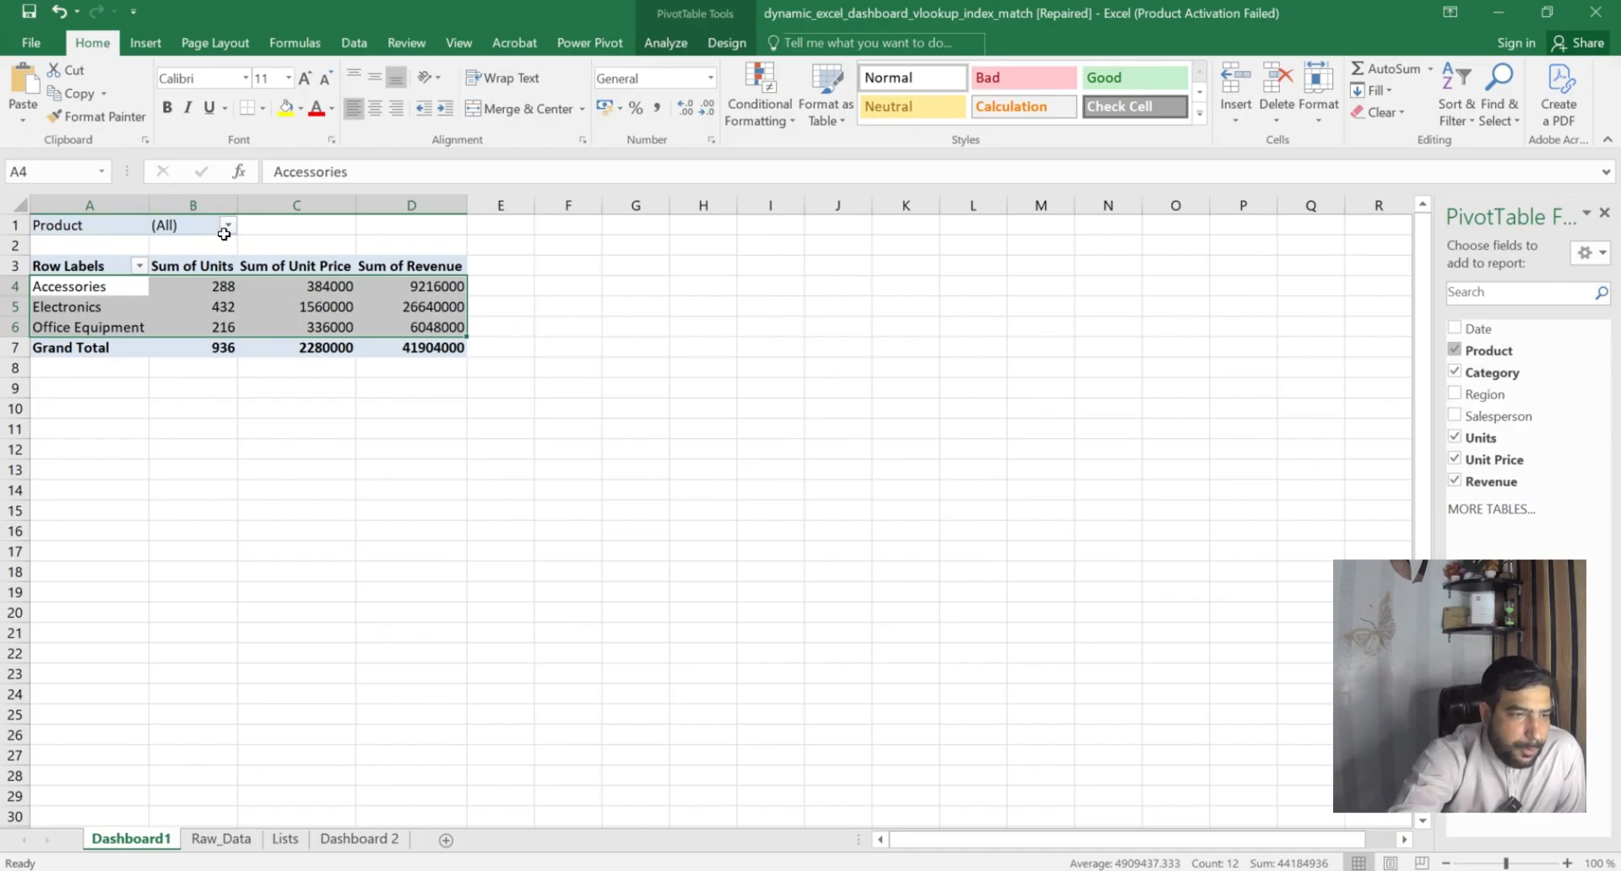
Allow multiple selections in the Product report filter and filter the PivotTable to Laptop only.
click(227, 225)
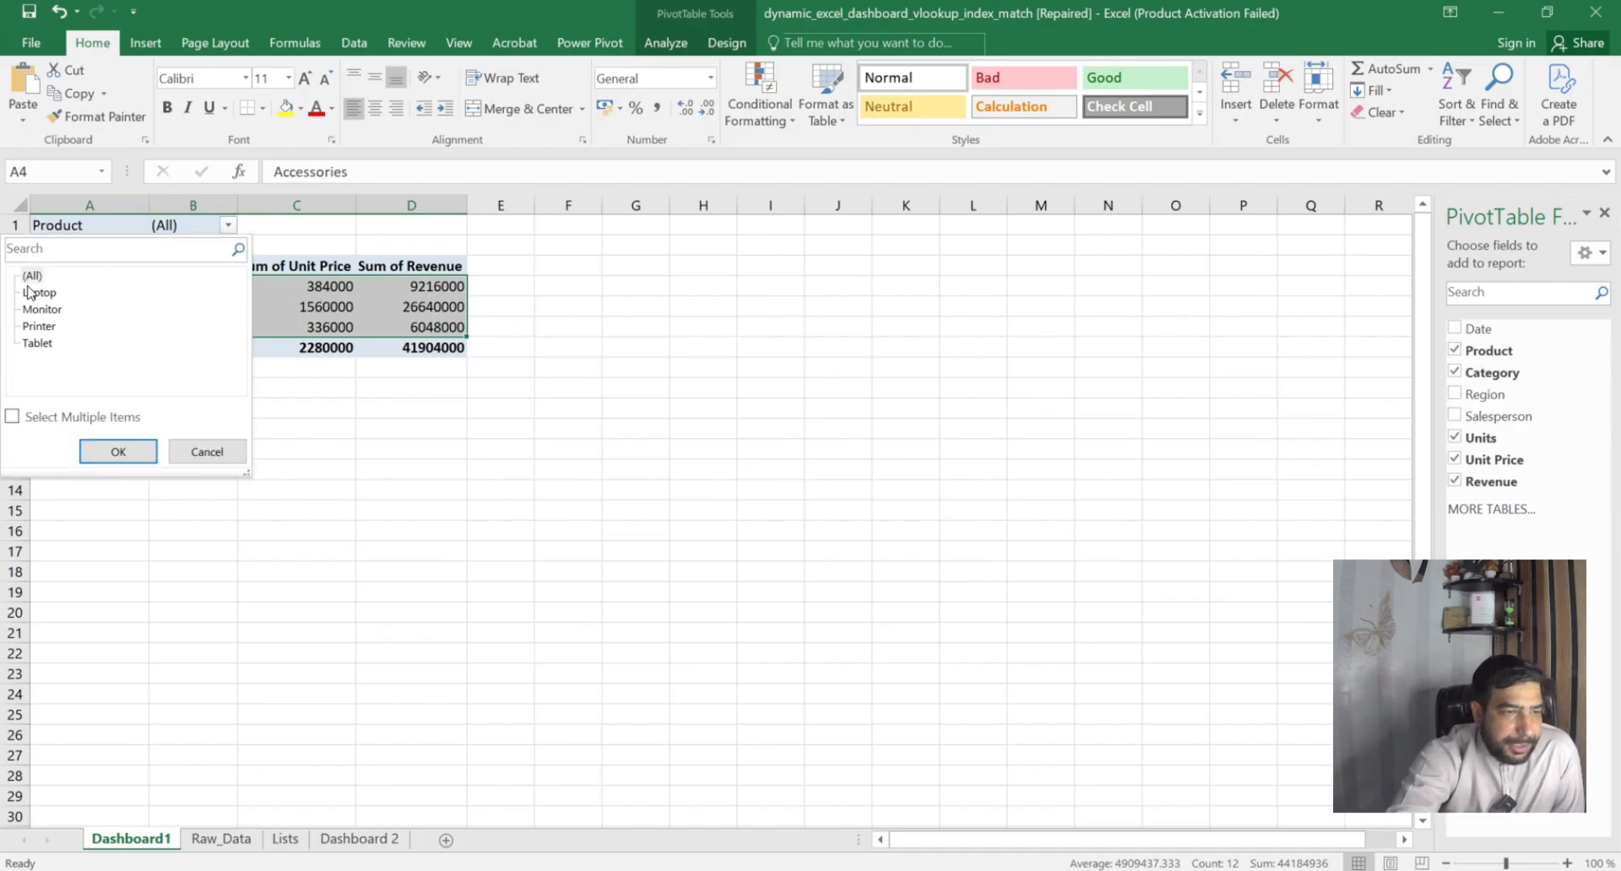
click(13, 415)
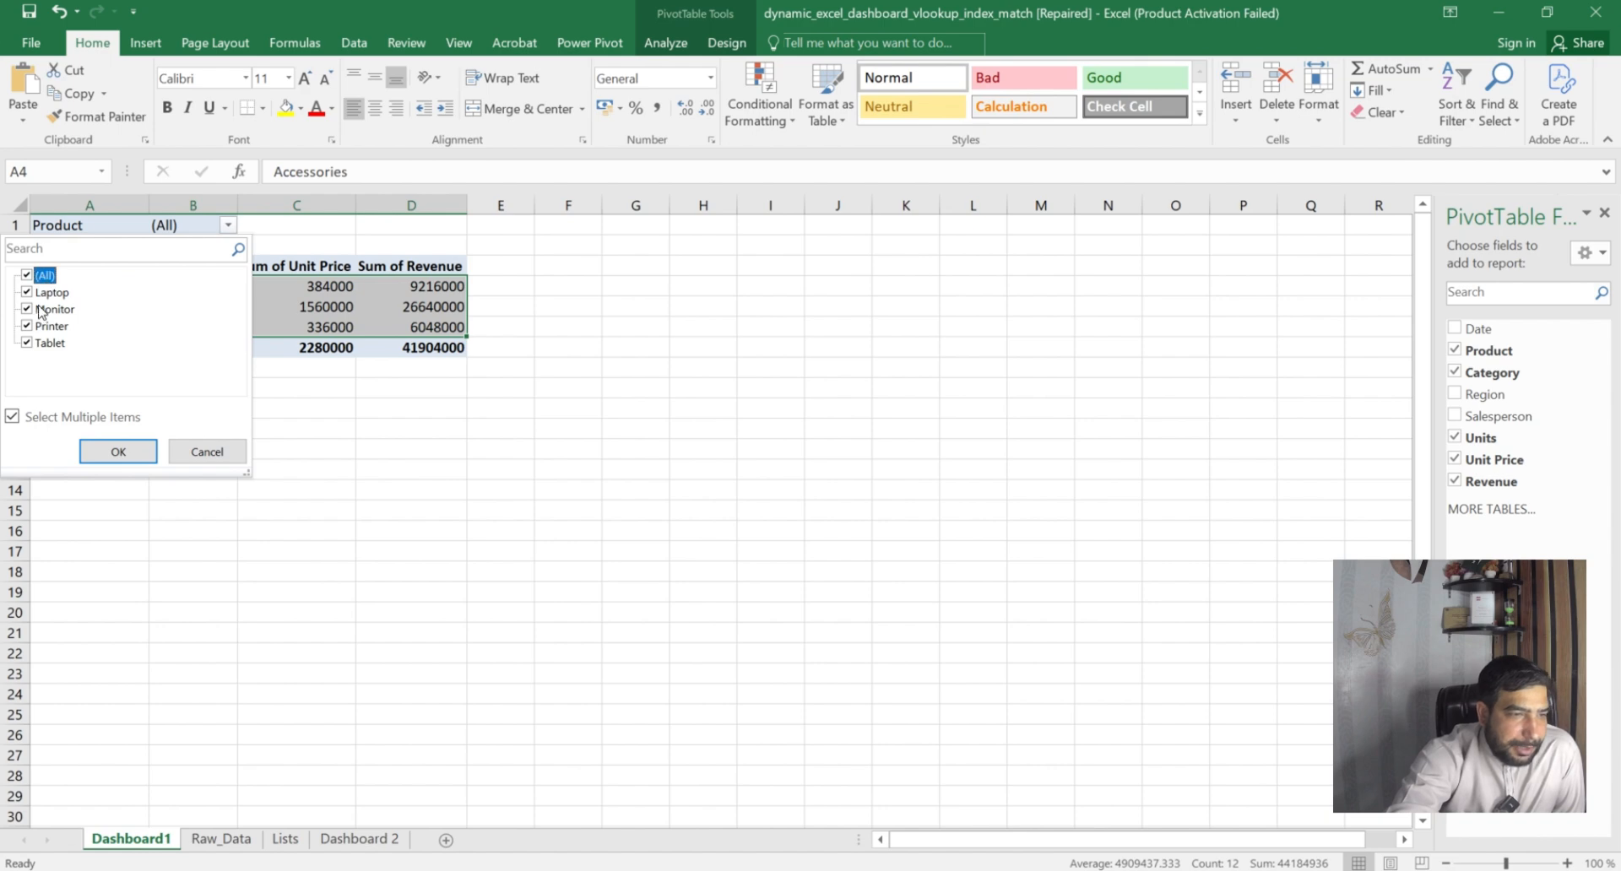
click(34, 276)
click(26, 292)
click(118, 452)
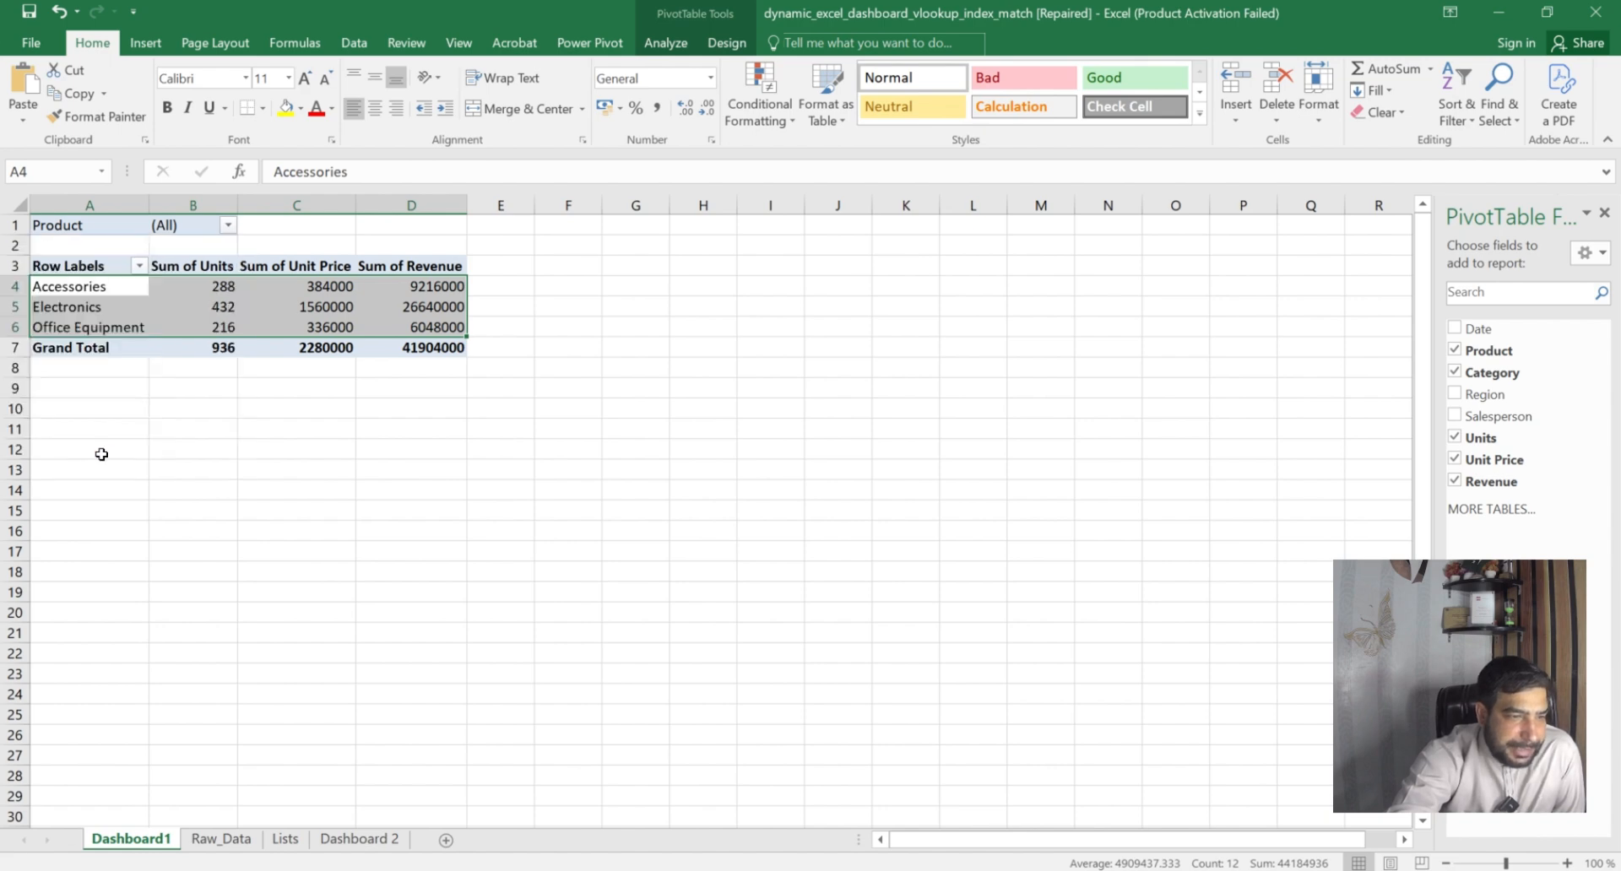
click(53, 291)
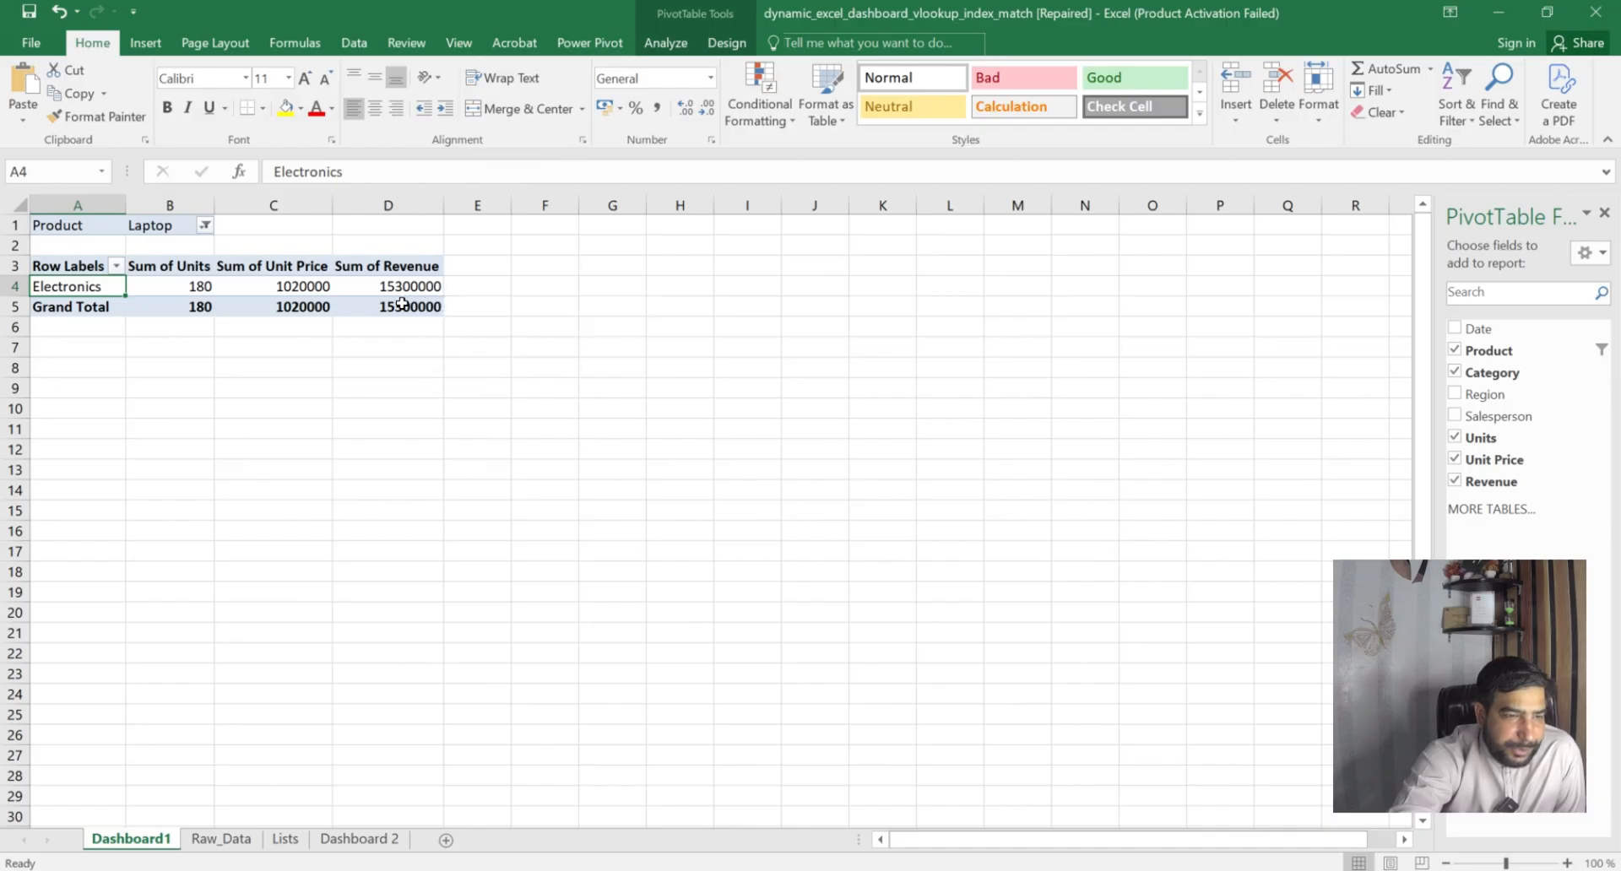
Switch the Product report filter from Laptop to Monitor only.
click(205, 225)
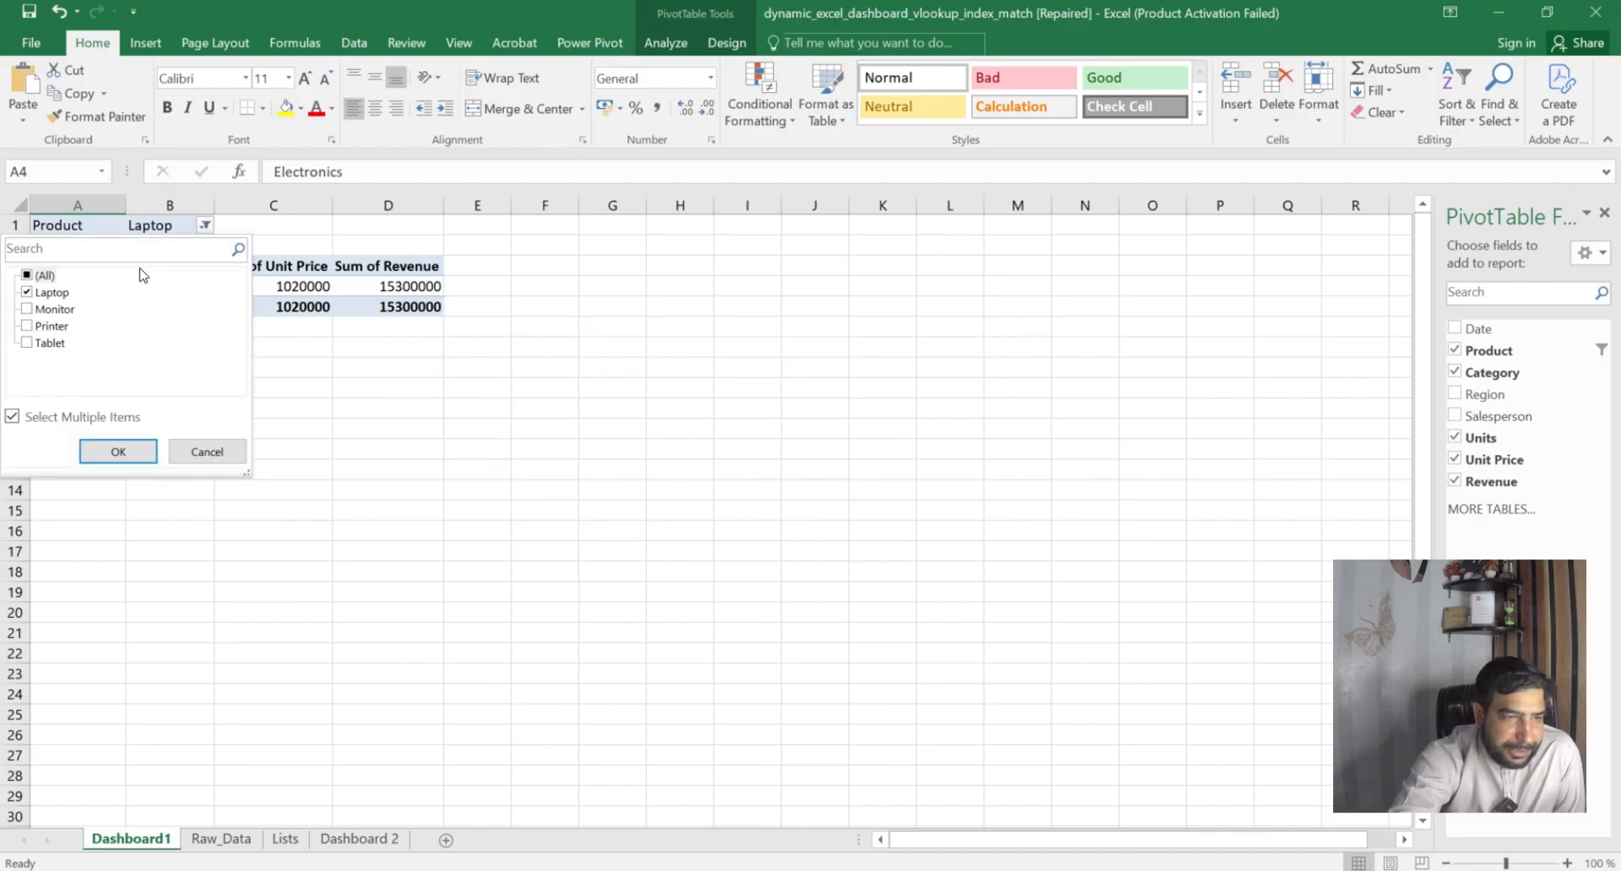
click(44, 294)
click(27, 292)
click(26, 309)
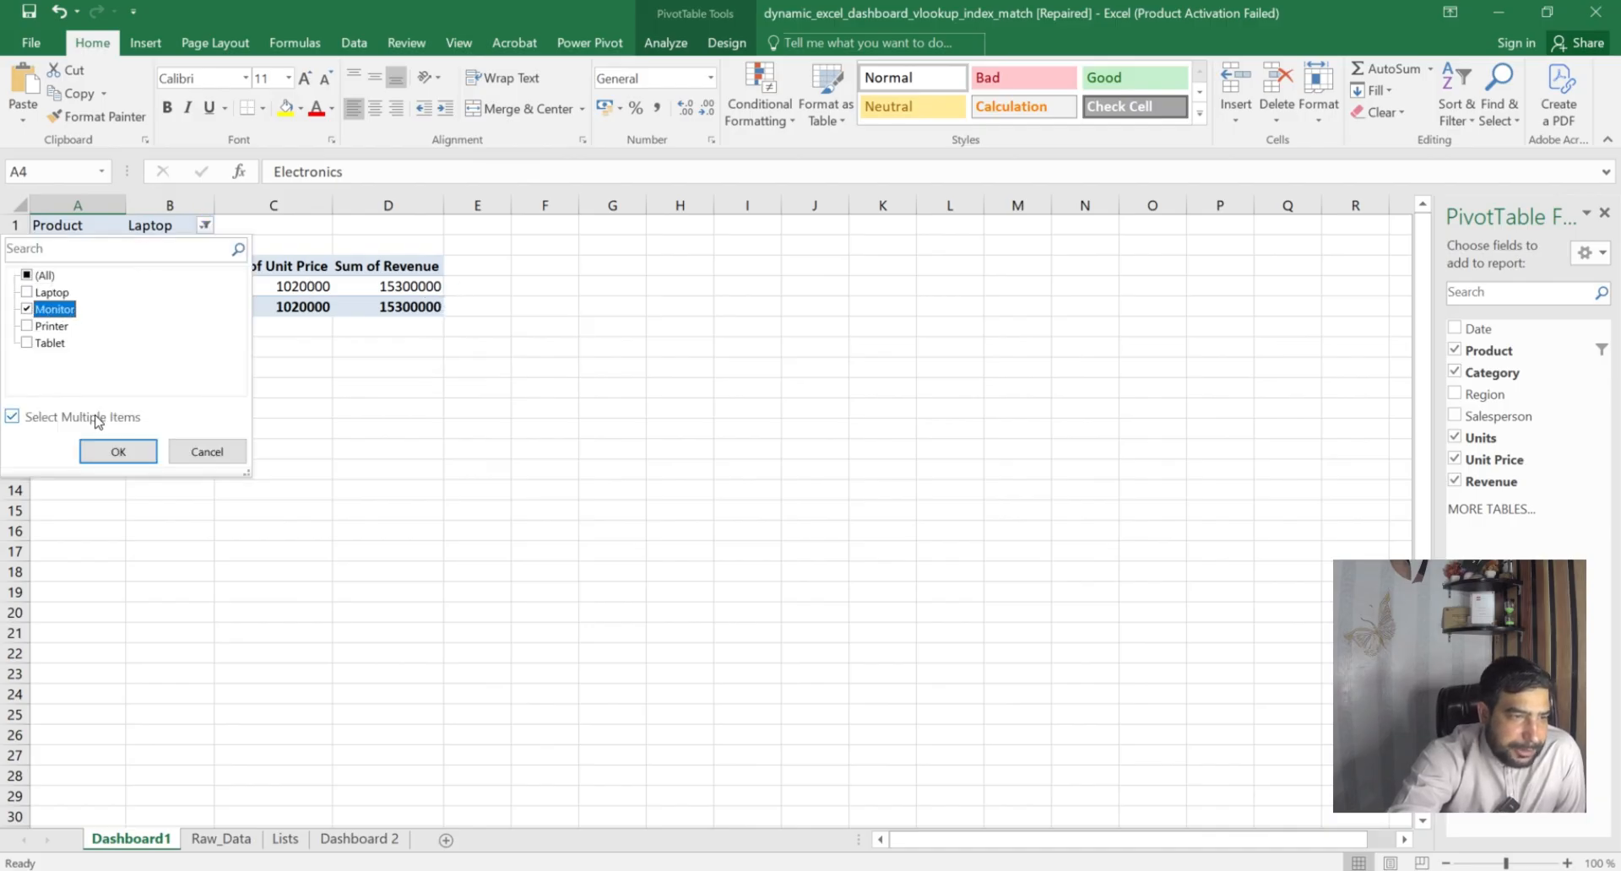
click(118, 452)
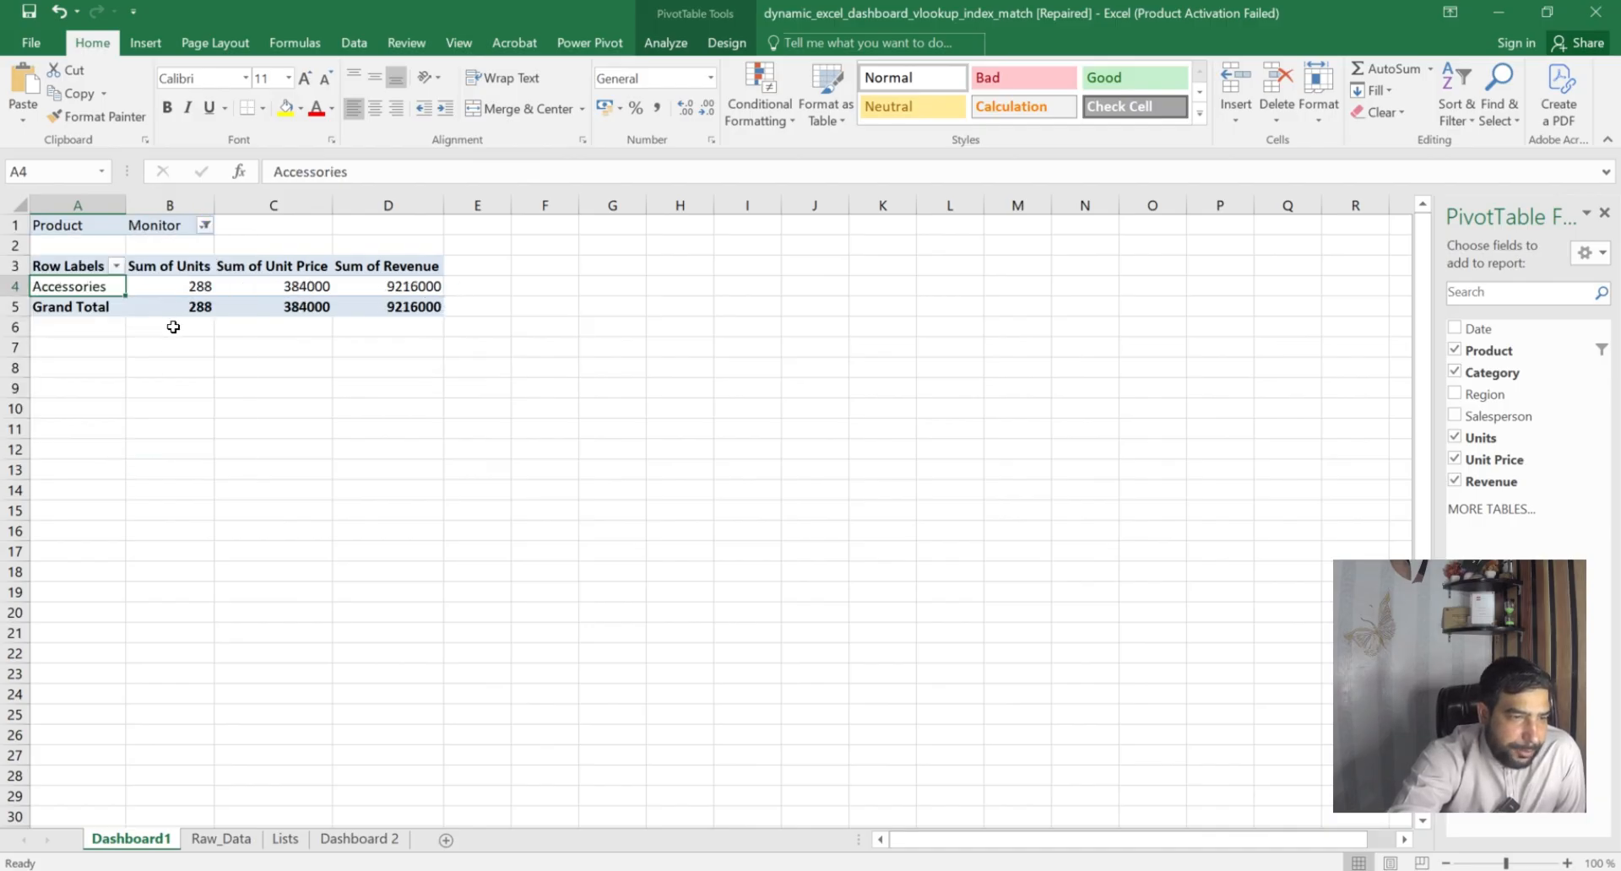
Filter the PivotTable to the Printer product only, excluding Monitor.
click(205, 226)
click(40, 310)
click(38, 326)
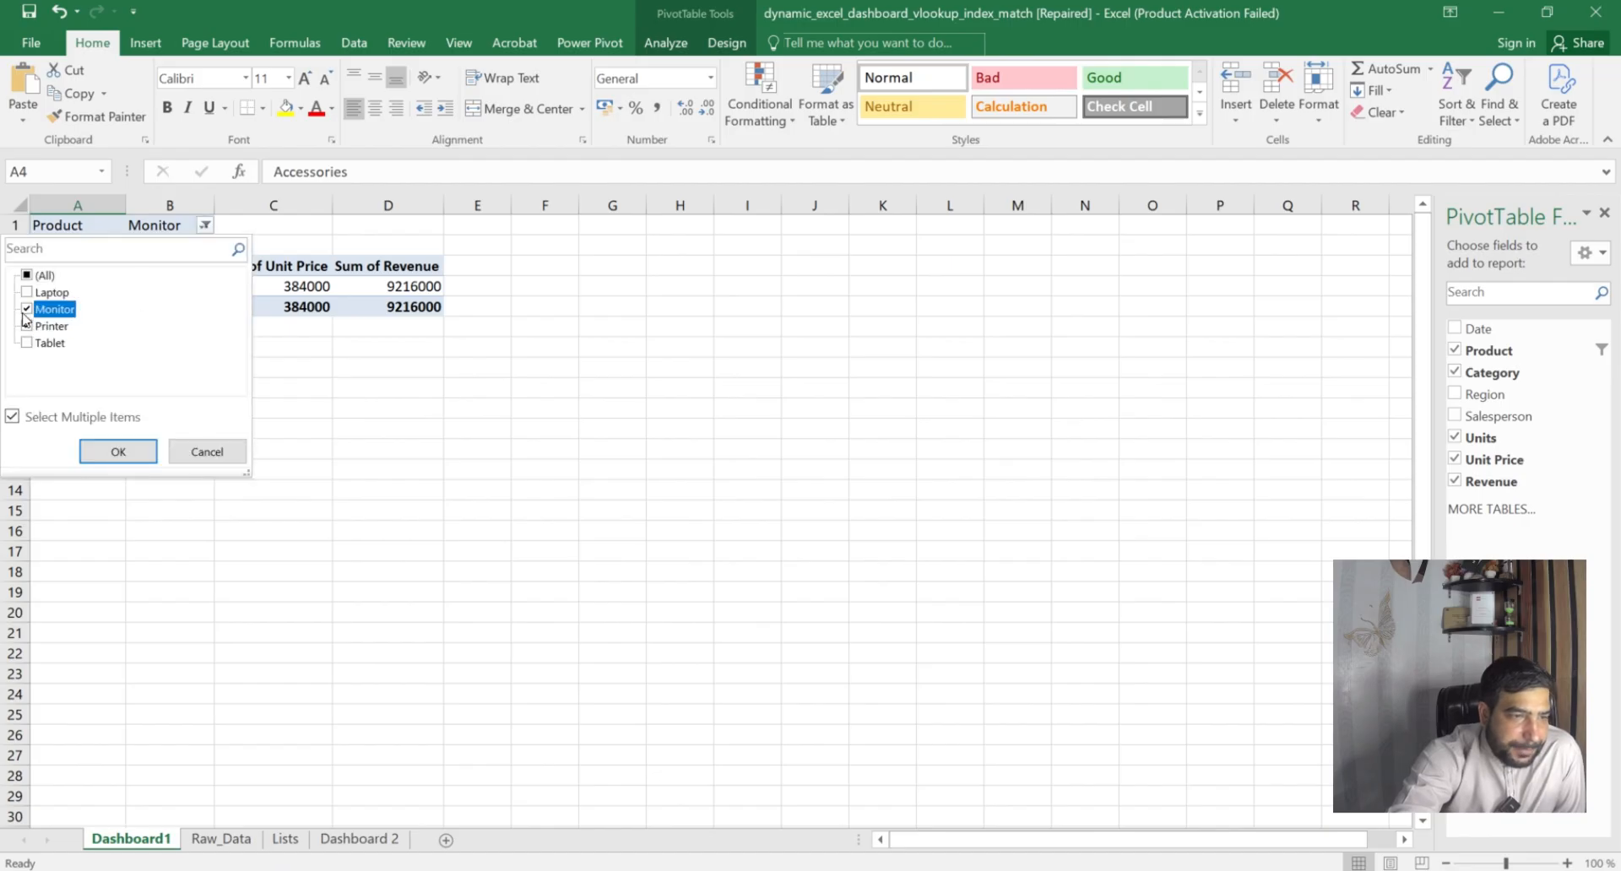
click(123, 453)
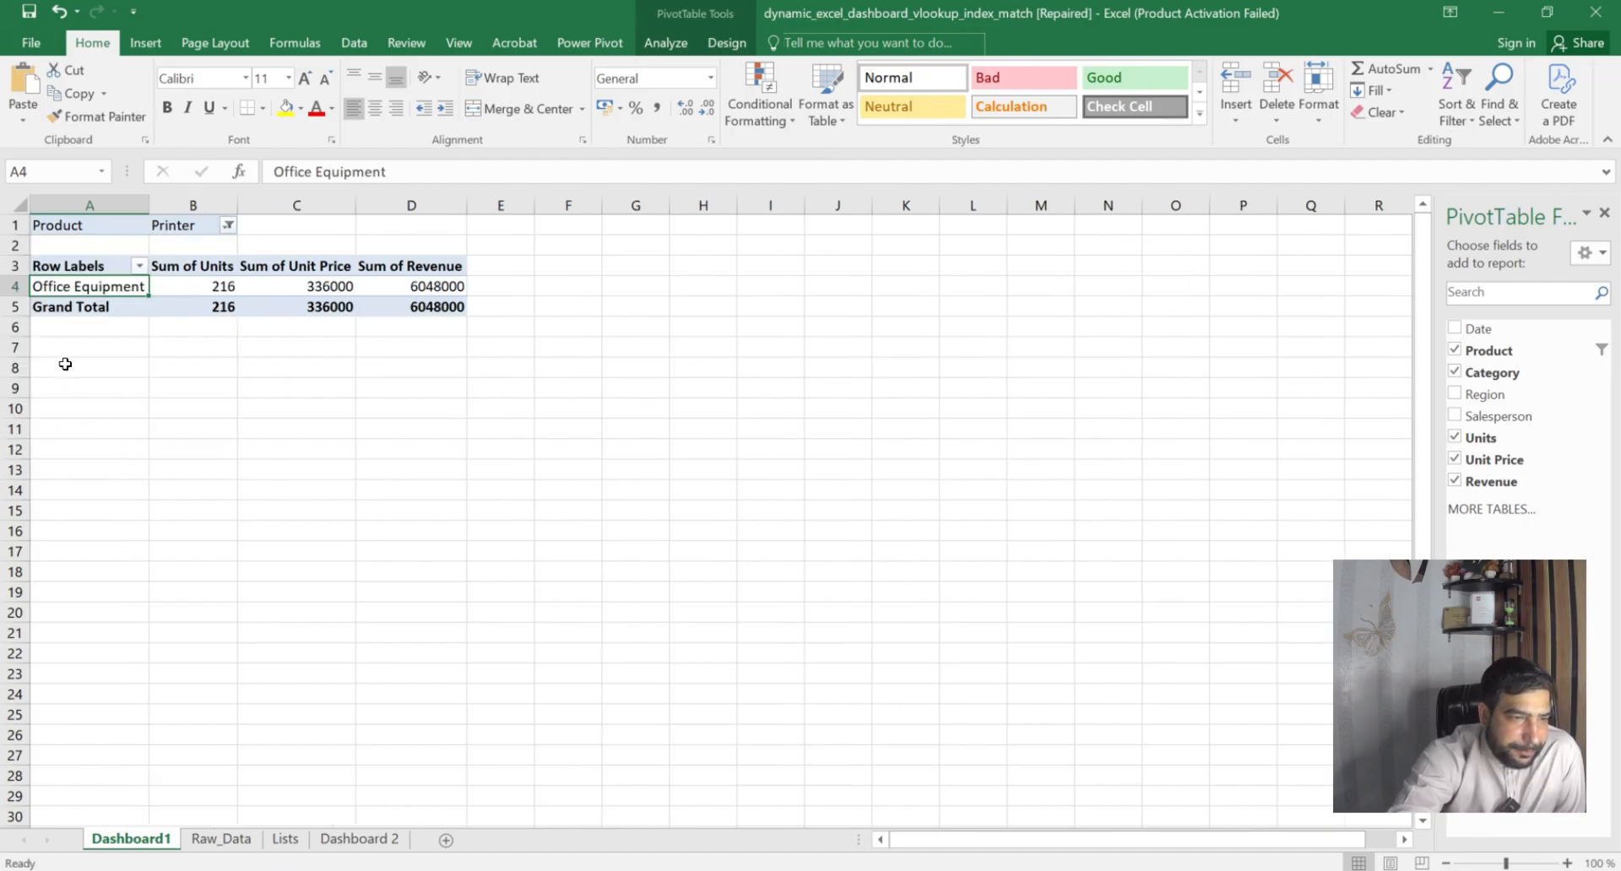
Change the Product report filter so that only Tablet is included instead of Printer.
click(208, 231)
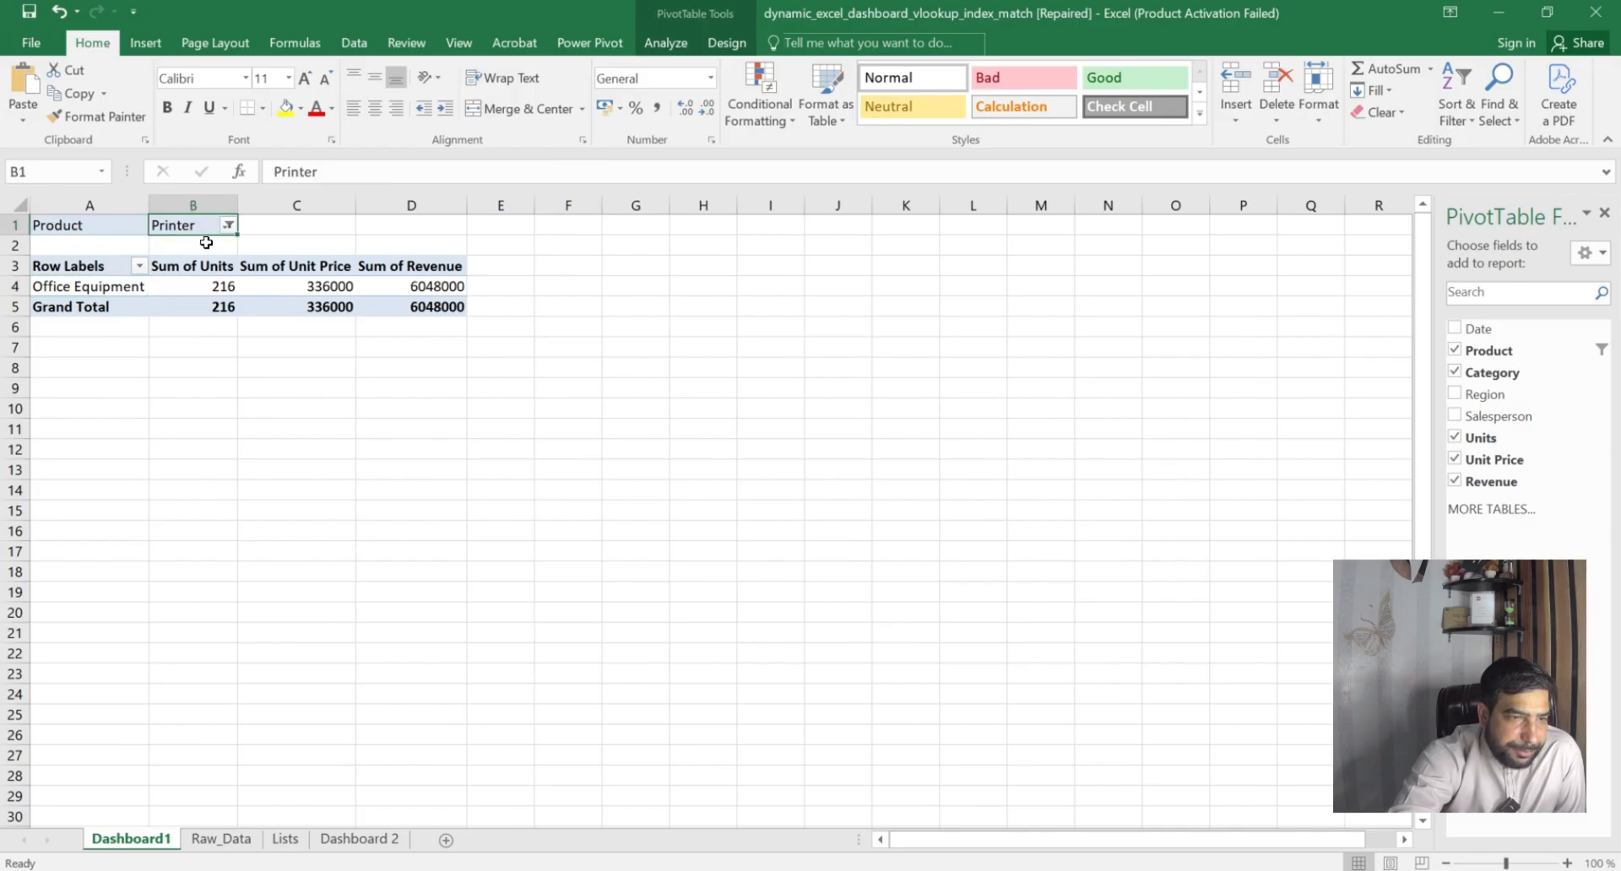
click(228, 226)
click(39, 326)
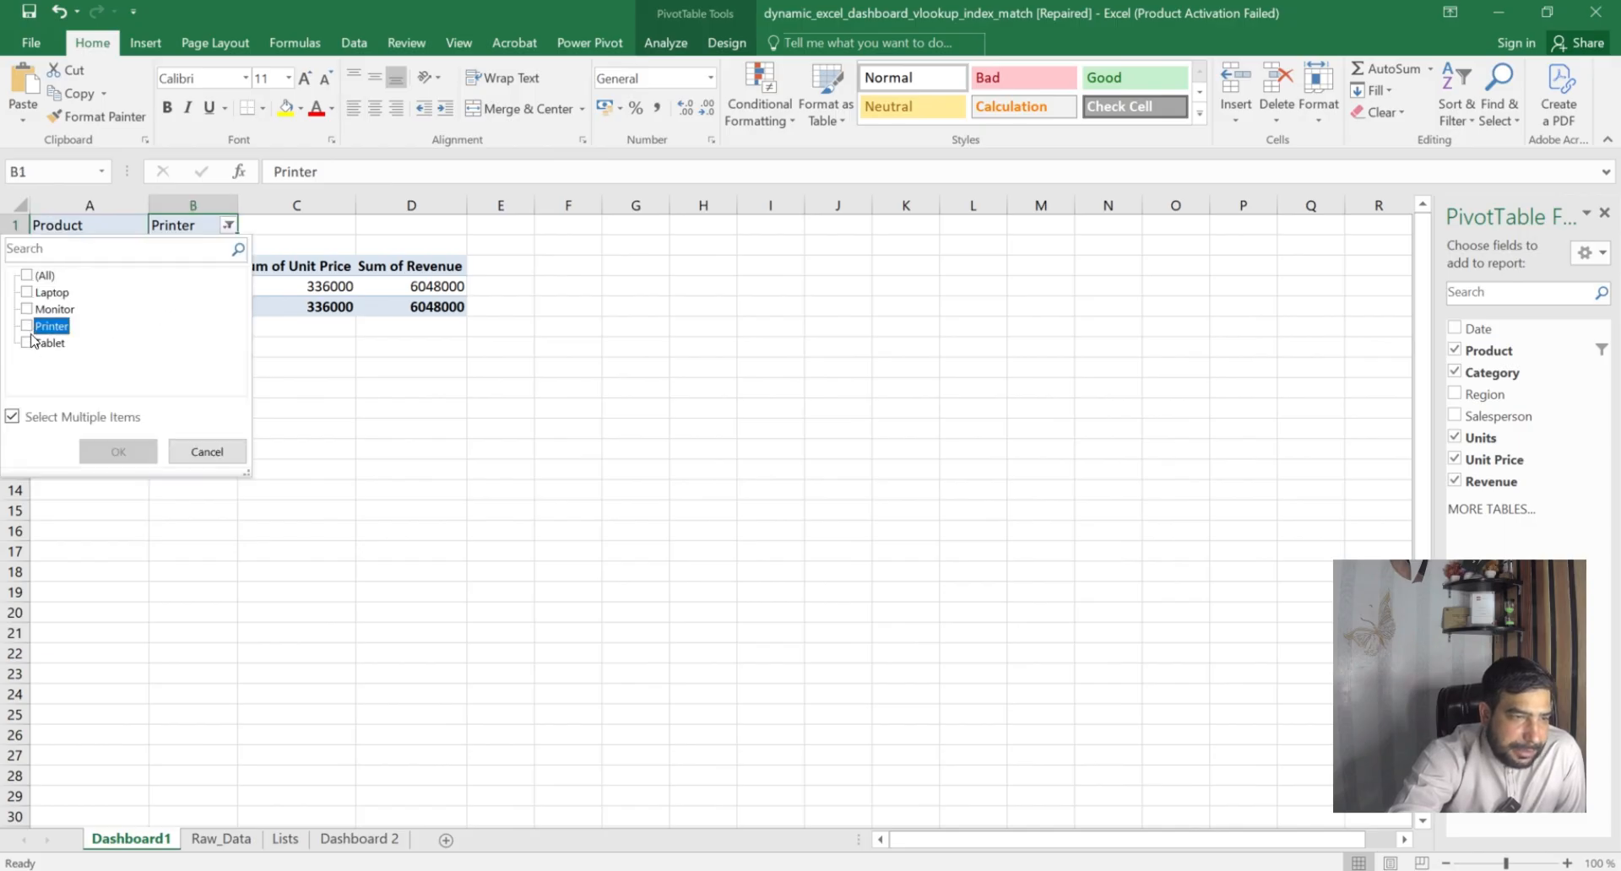
click(44, 343)
click(97, 449)
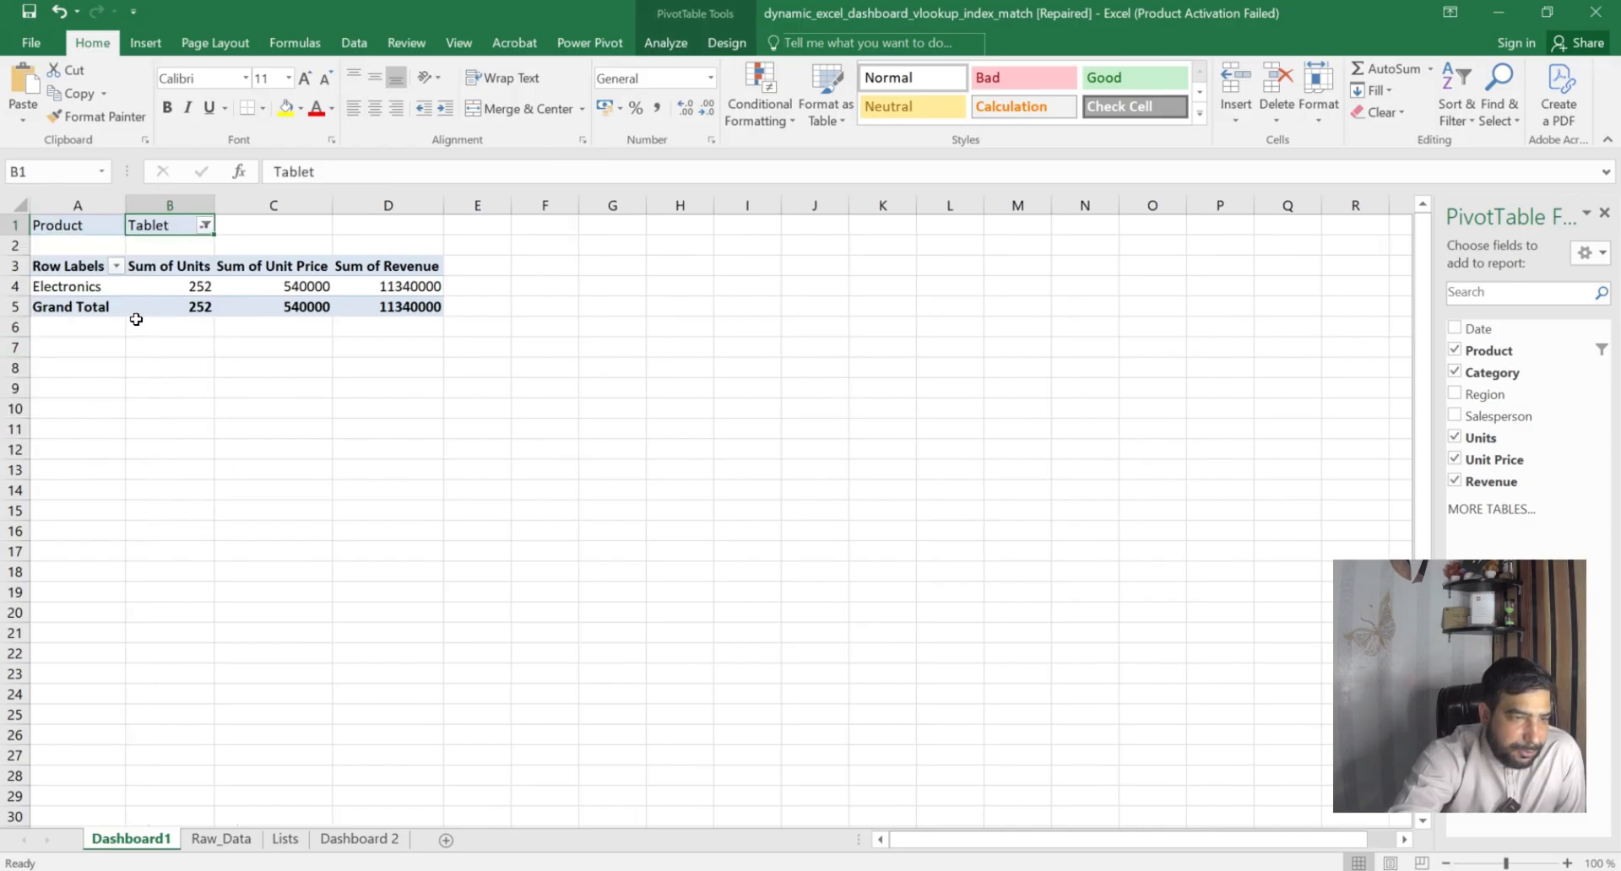
Reset the Product report filter to include all products.
click(204, 224)
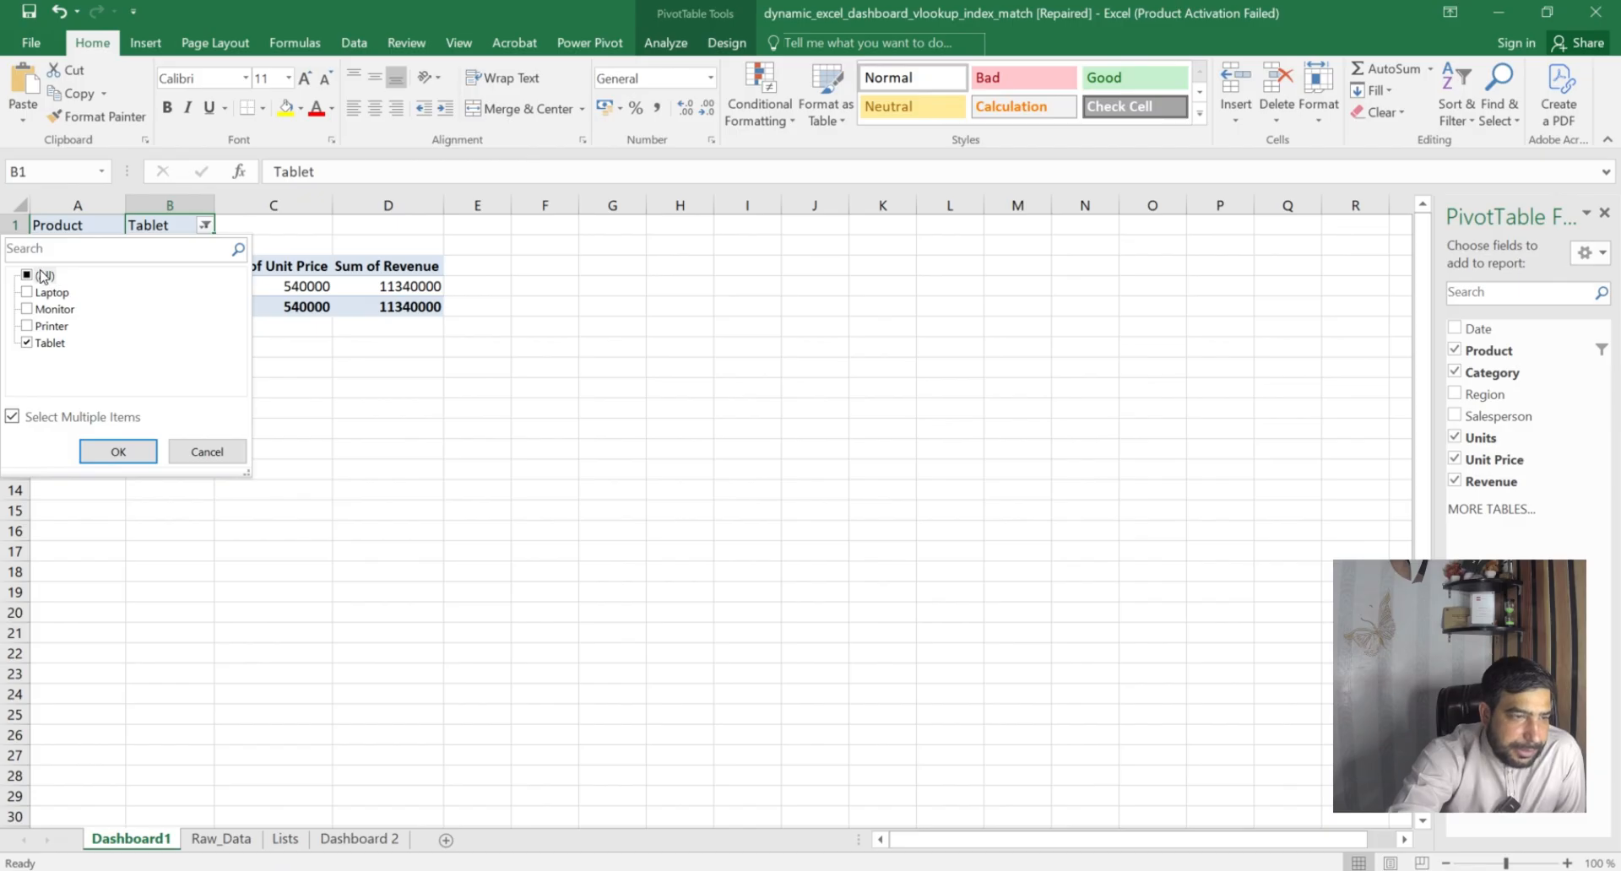
click(27, 276)
click(118, 452)
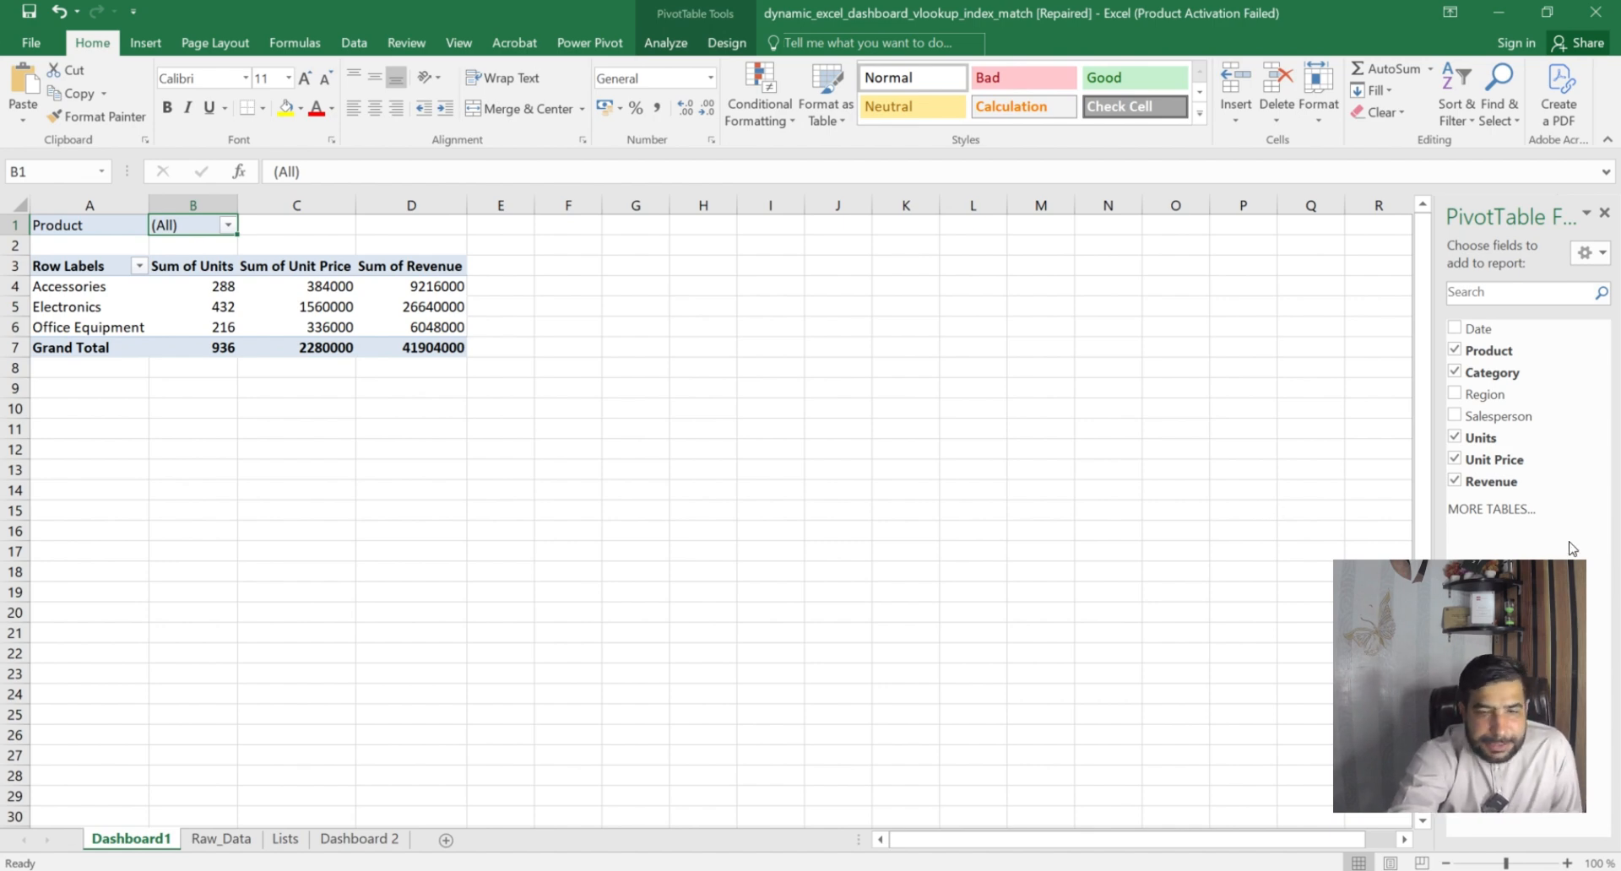
Add a slicer for the Salesperson field and place it beside the PivotTable, level with its first row.
right_click(1507, 422)
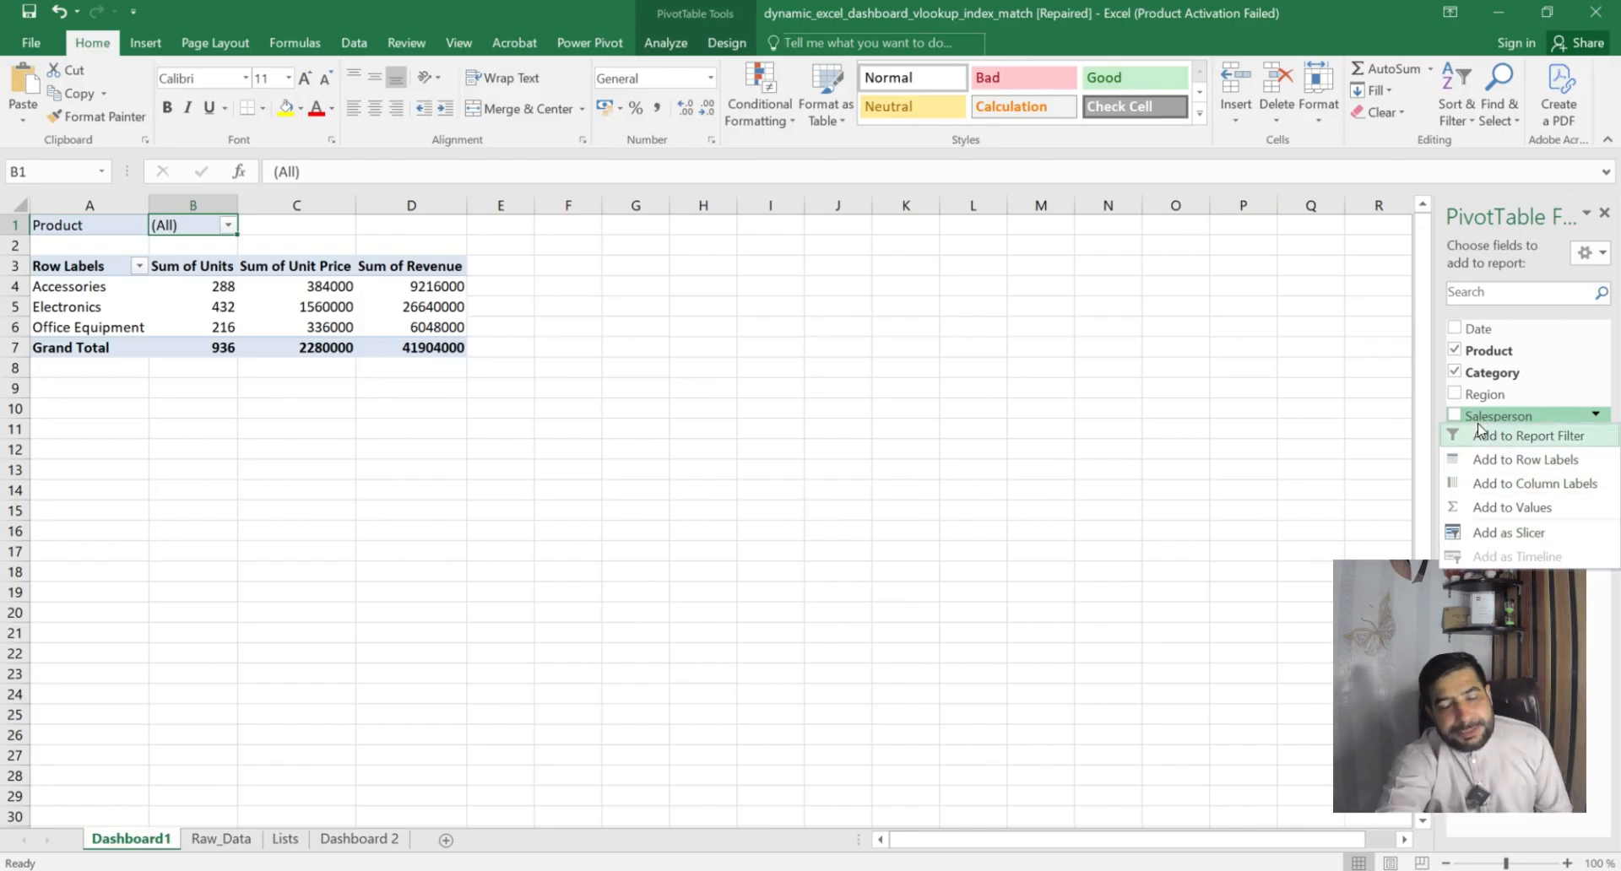
click(1499, 533)
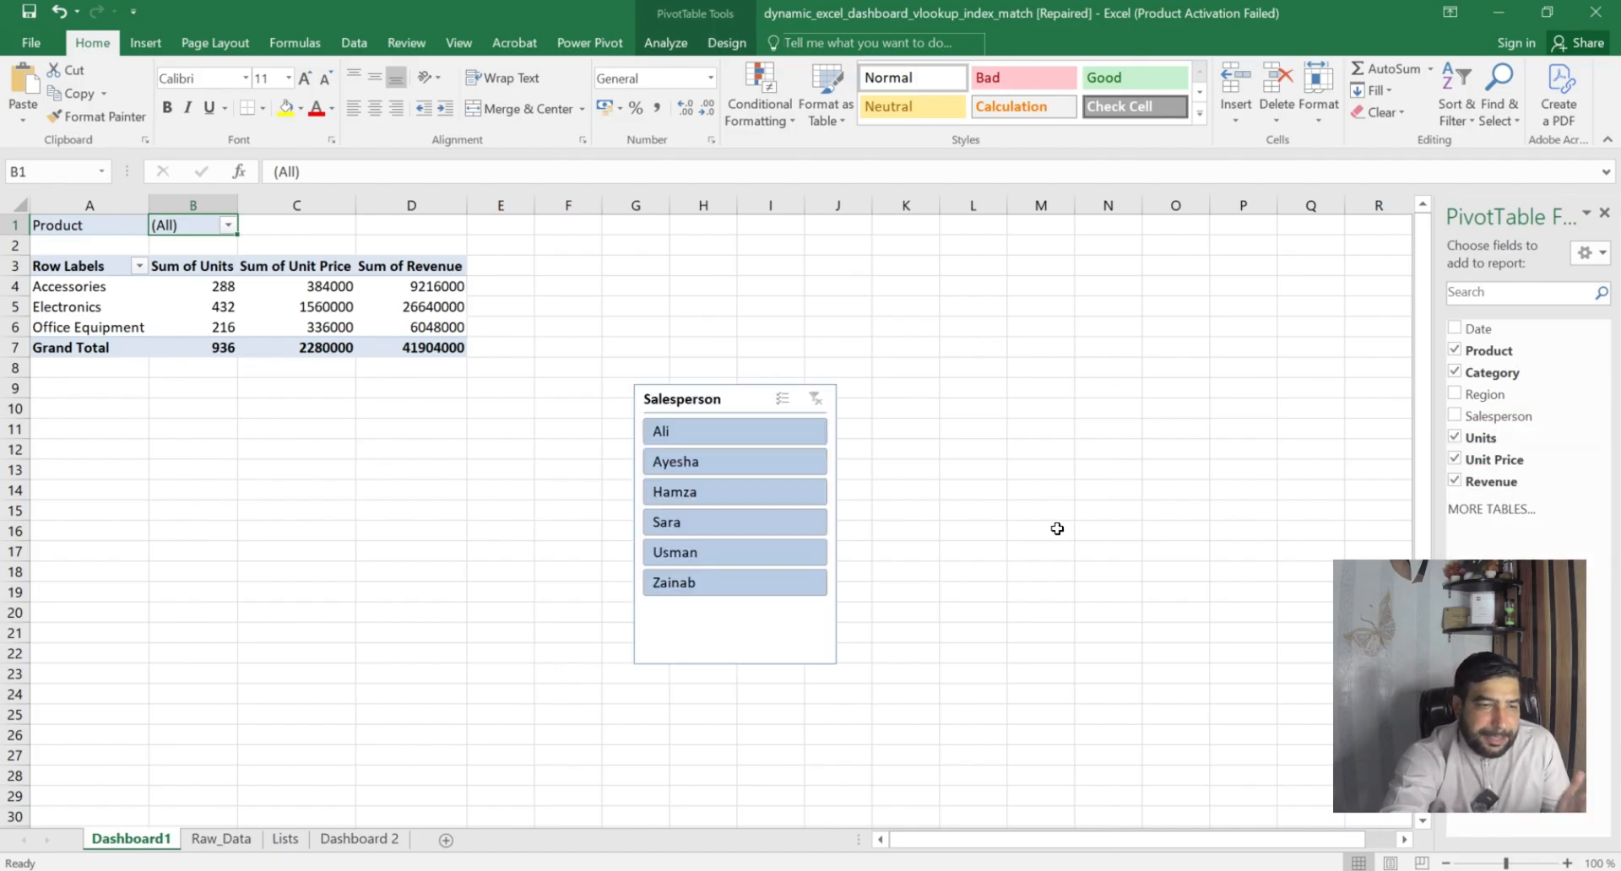
drag(750, 403, 674, 233)
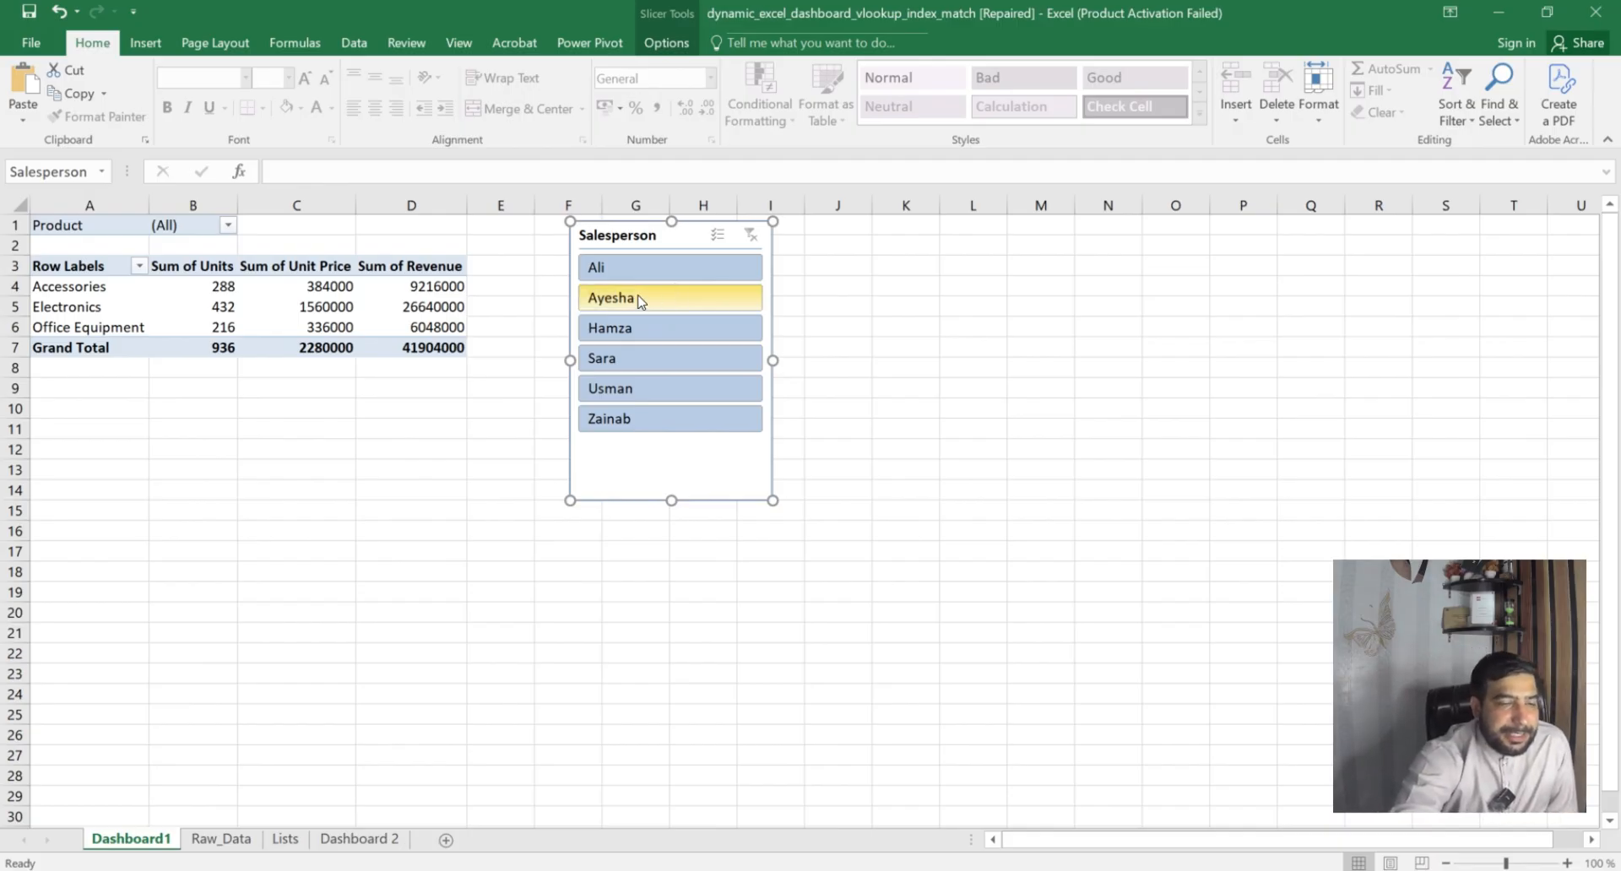
Filter the PivotTable to the first salesperson in the slicer and check the category figures and the grand total of units.
click(661, 275)
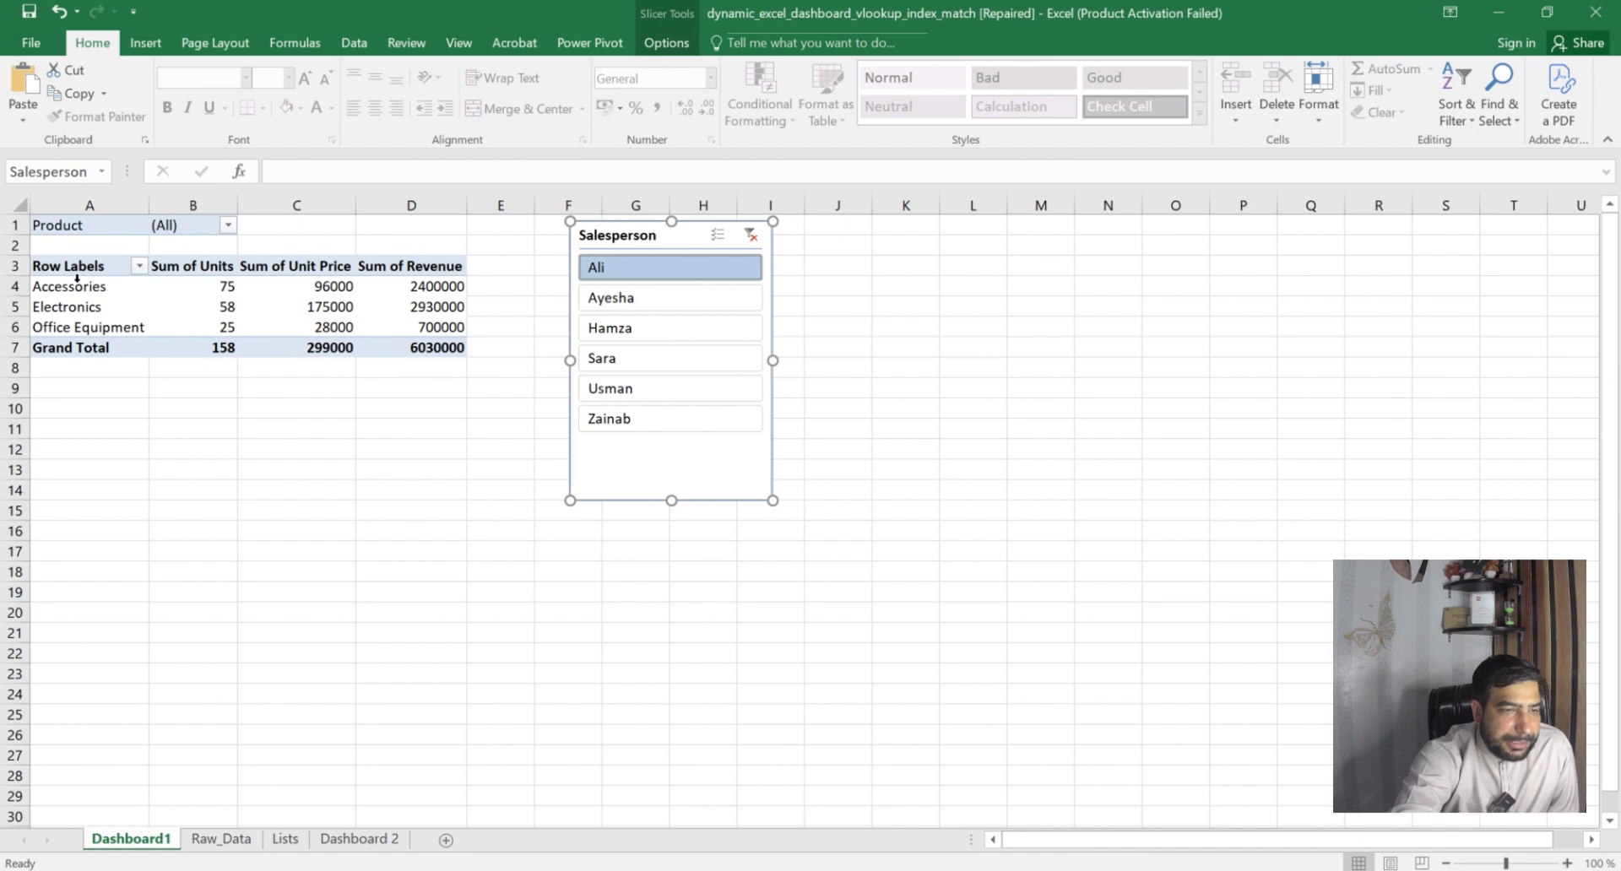
drag(163, 289, 256, 288)
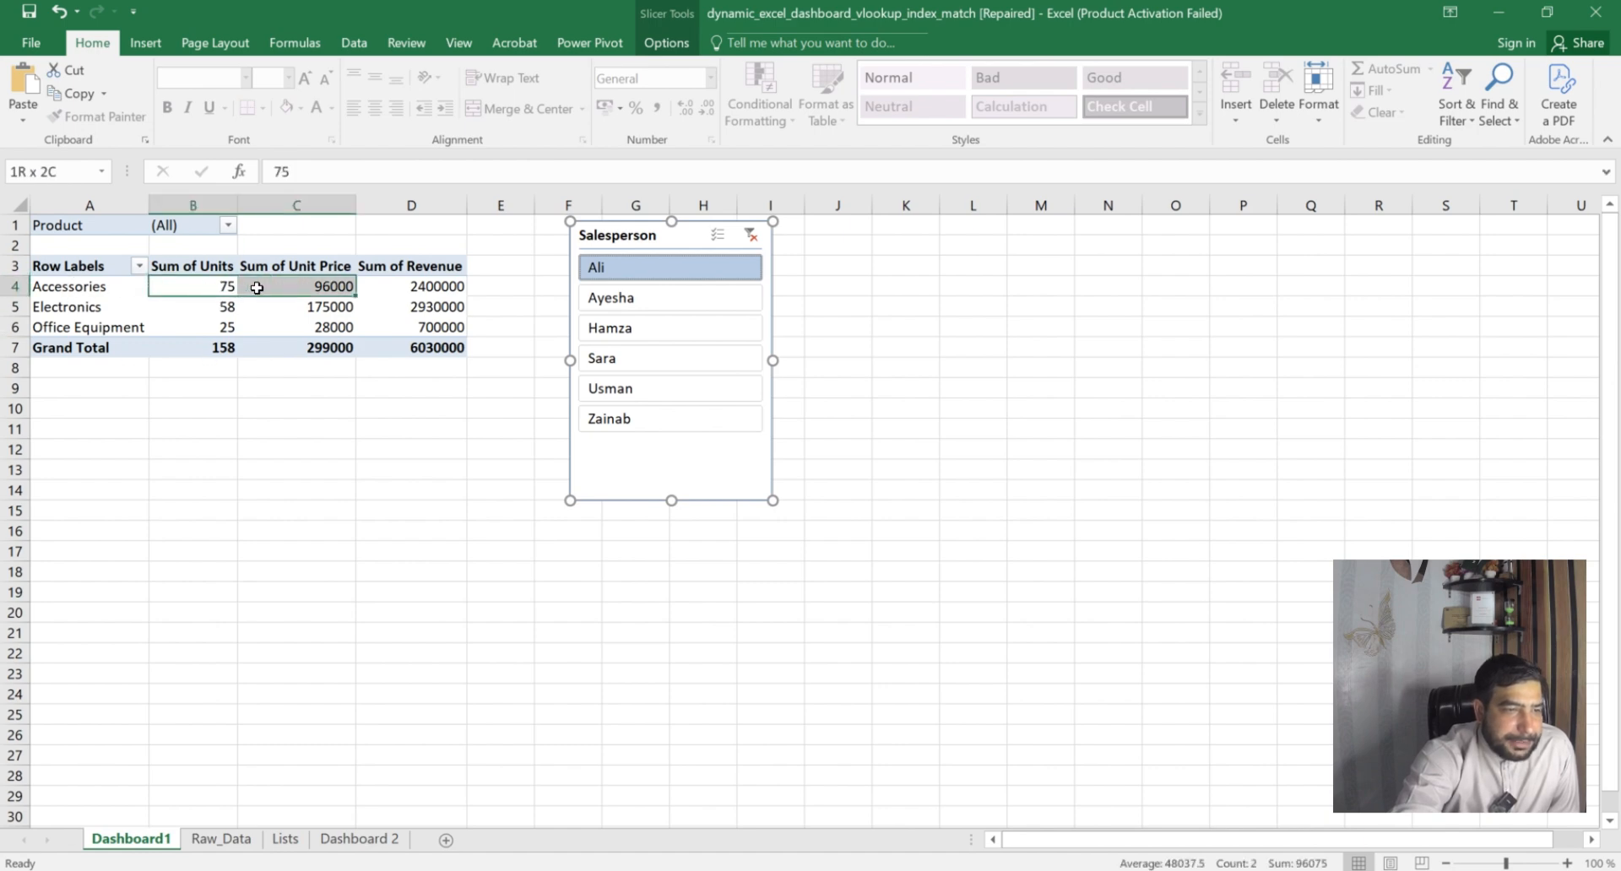
drag(131, 305, 246, 306)
click(202, 325)
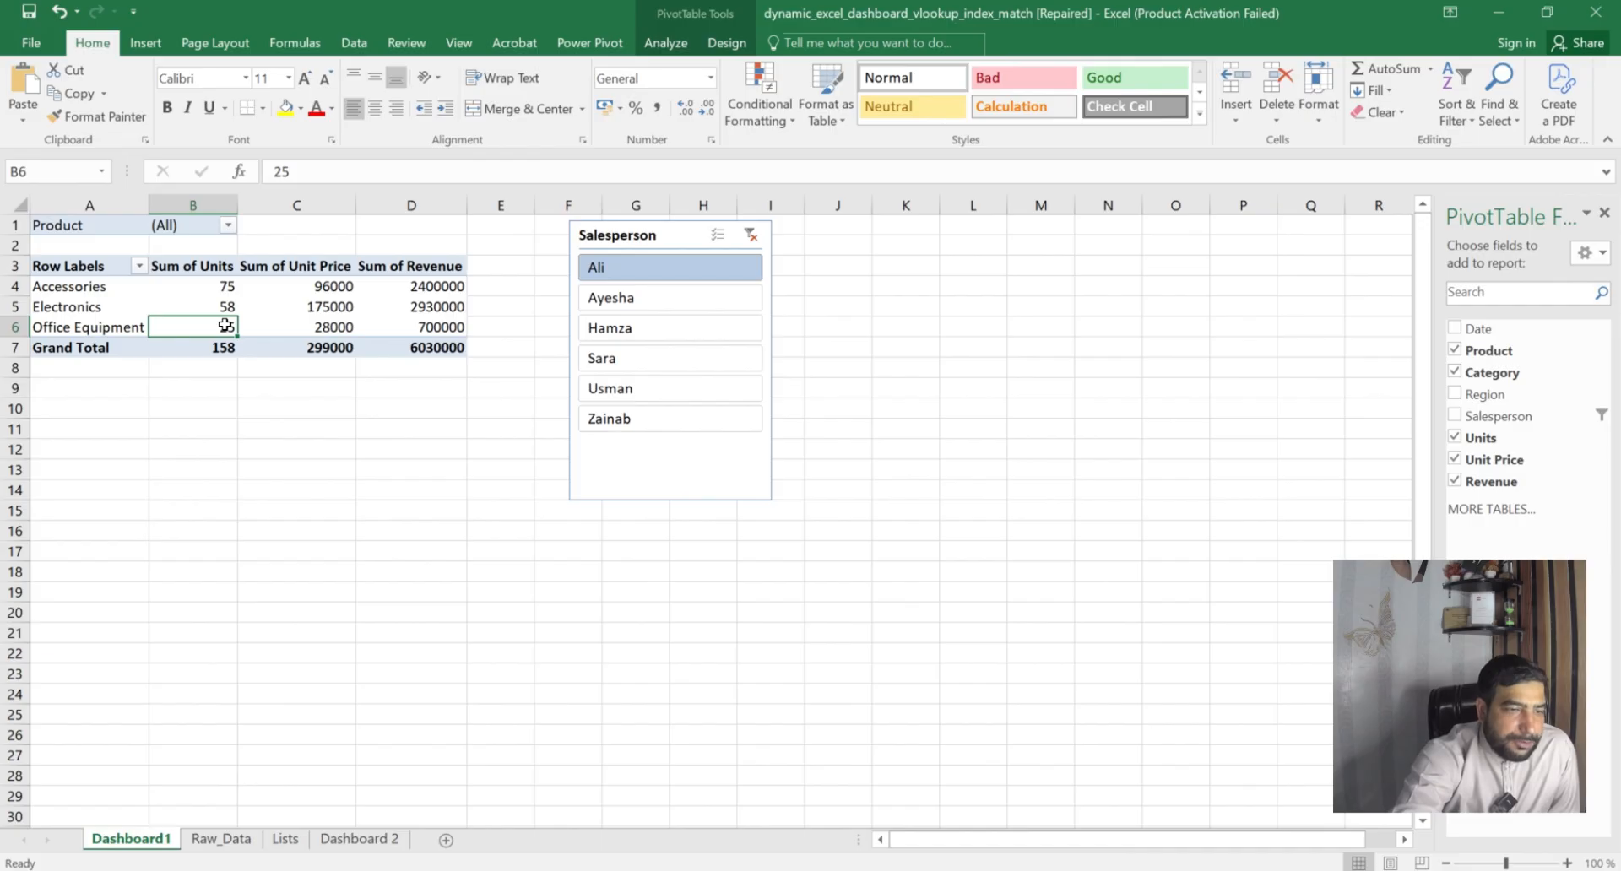
click(203, 346)
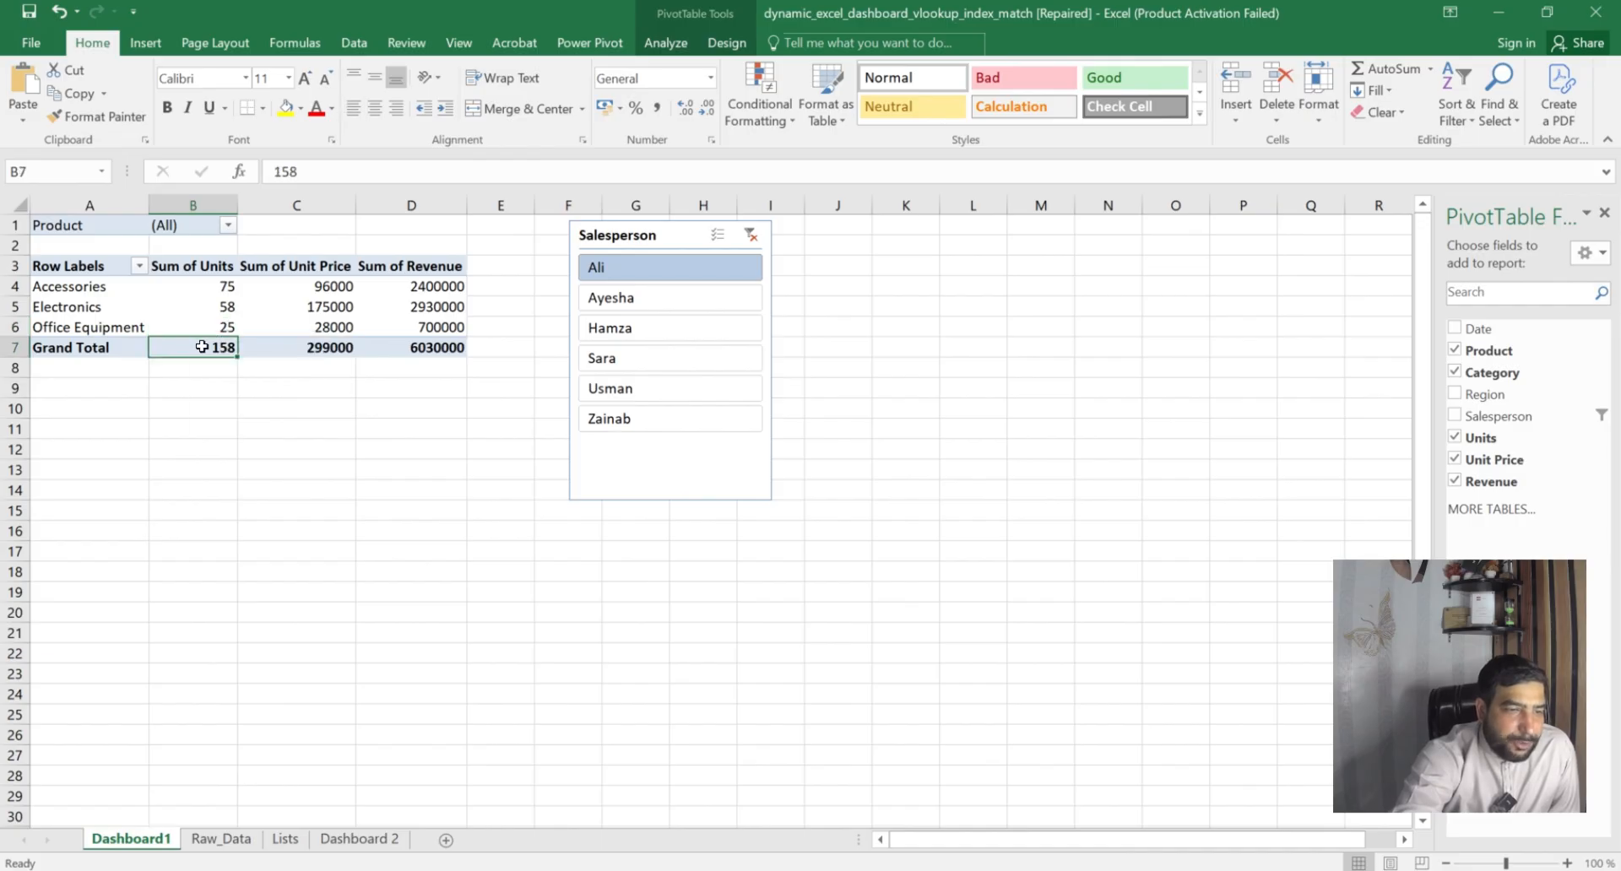
Filter the PivotTable by each remaining salesperson in turn with the slicer, and clear the slicer filter.
click(606, 304)
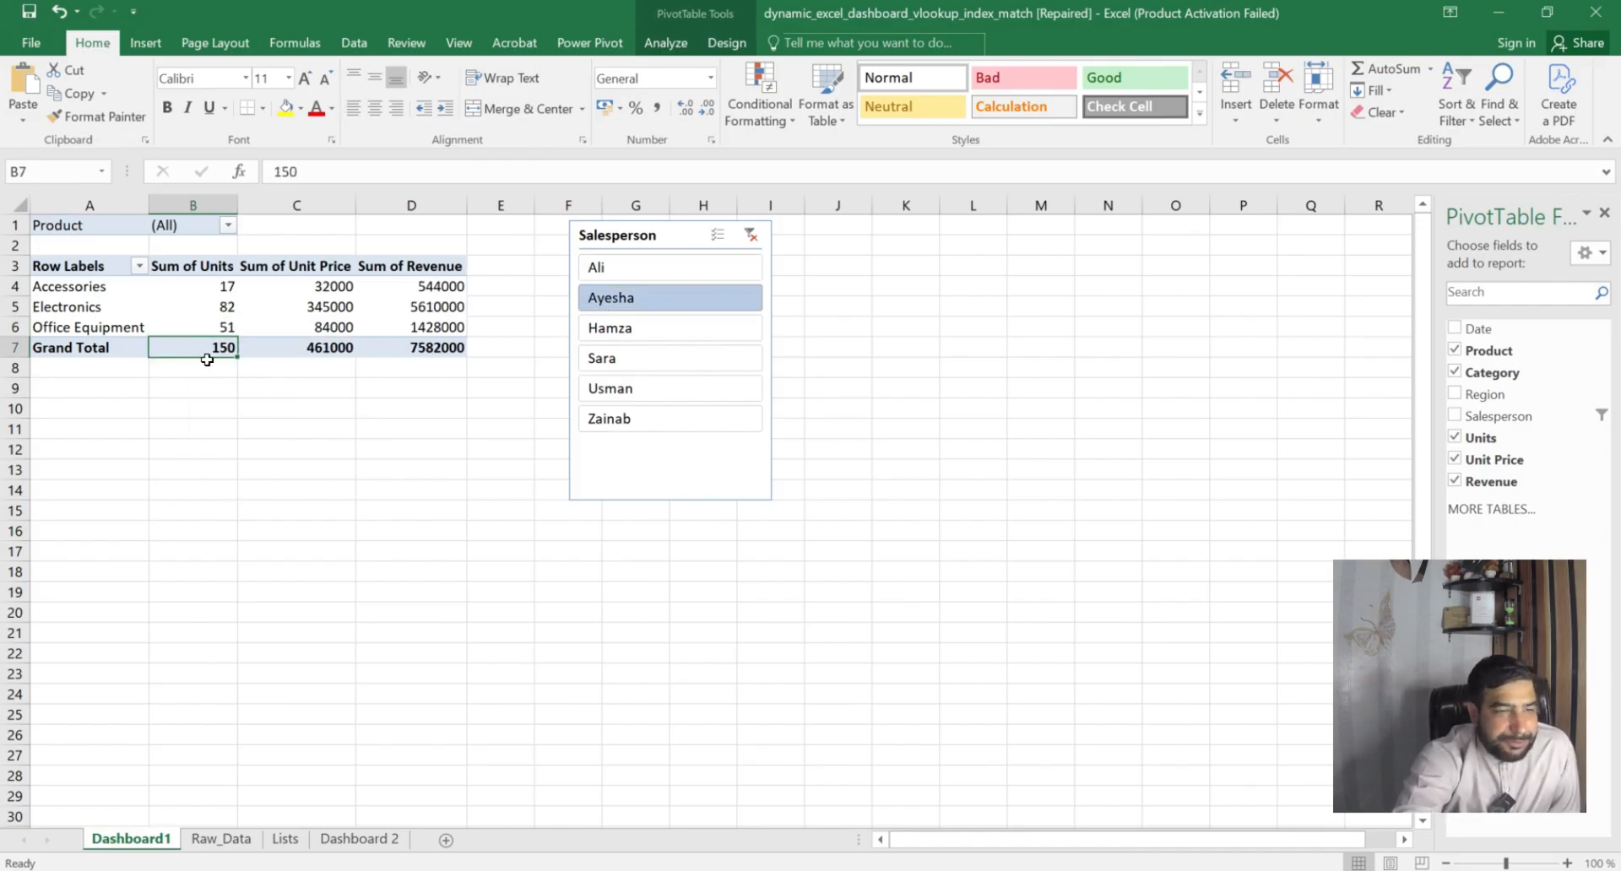
click(617, 331)
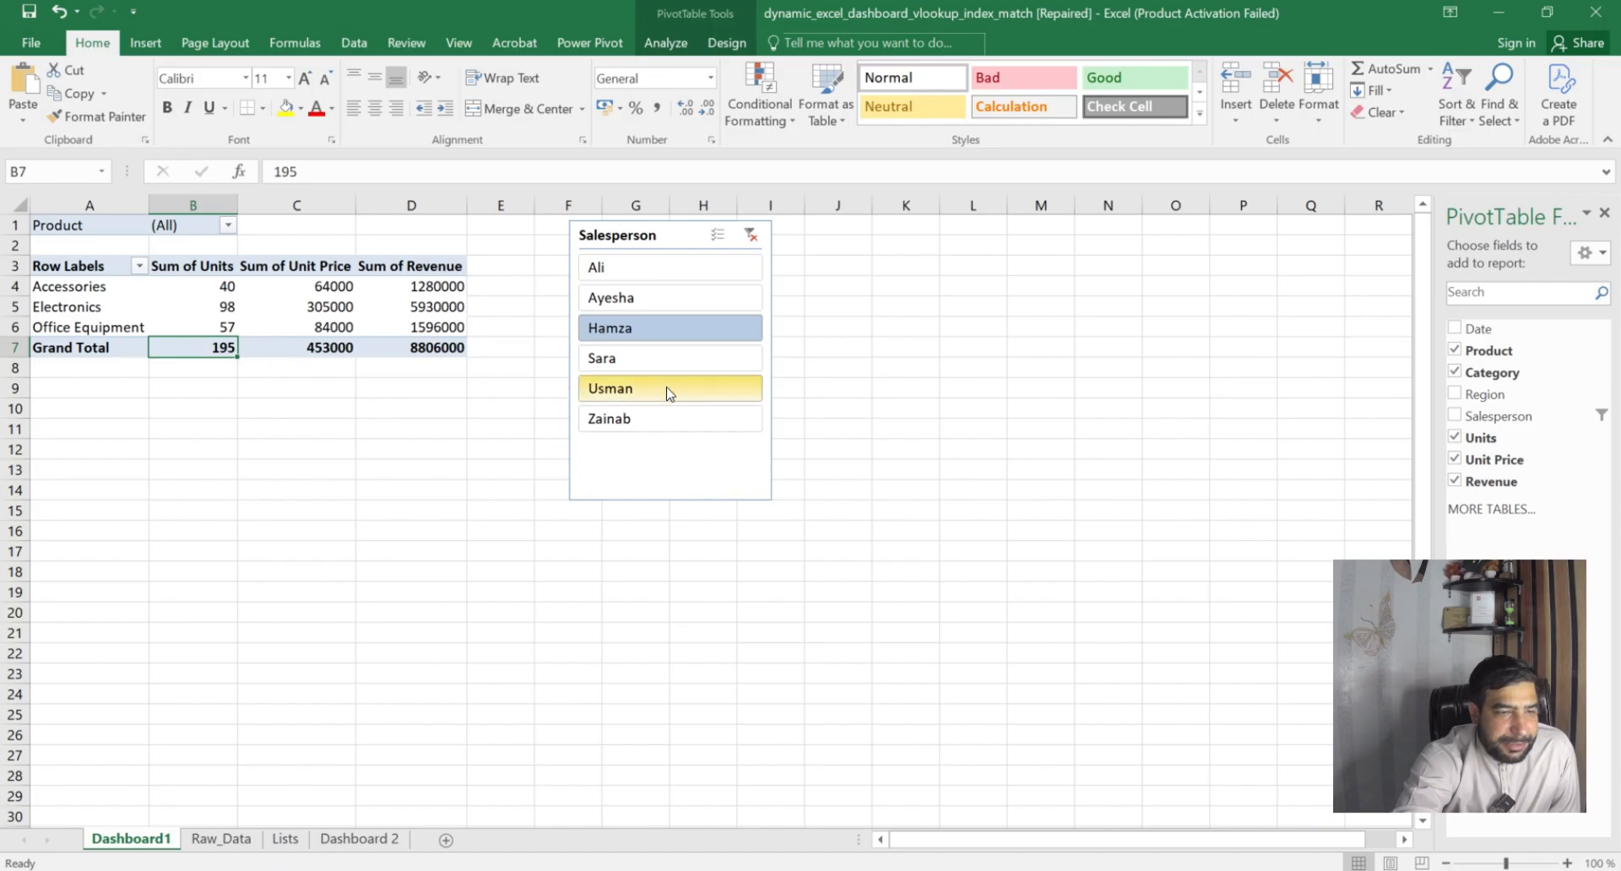
click(626, 360)
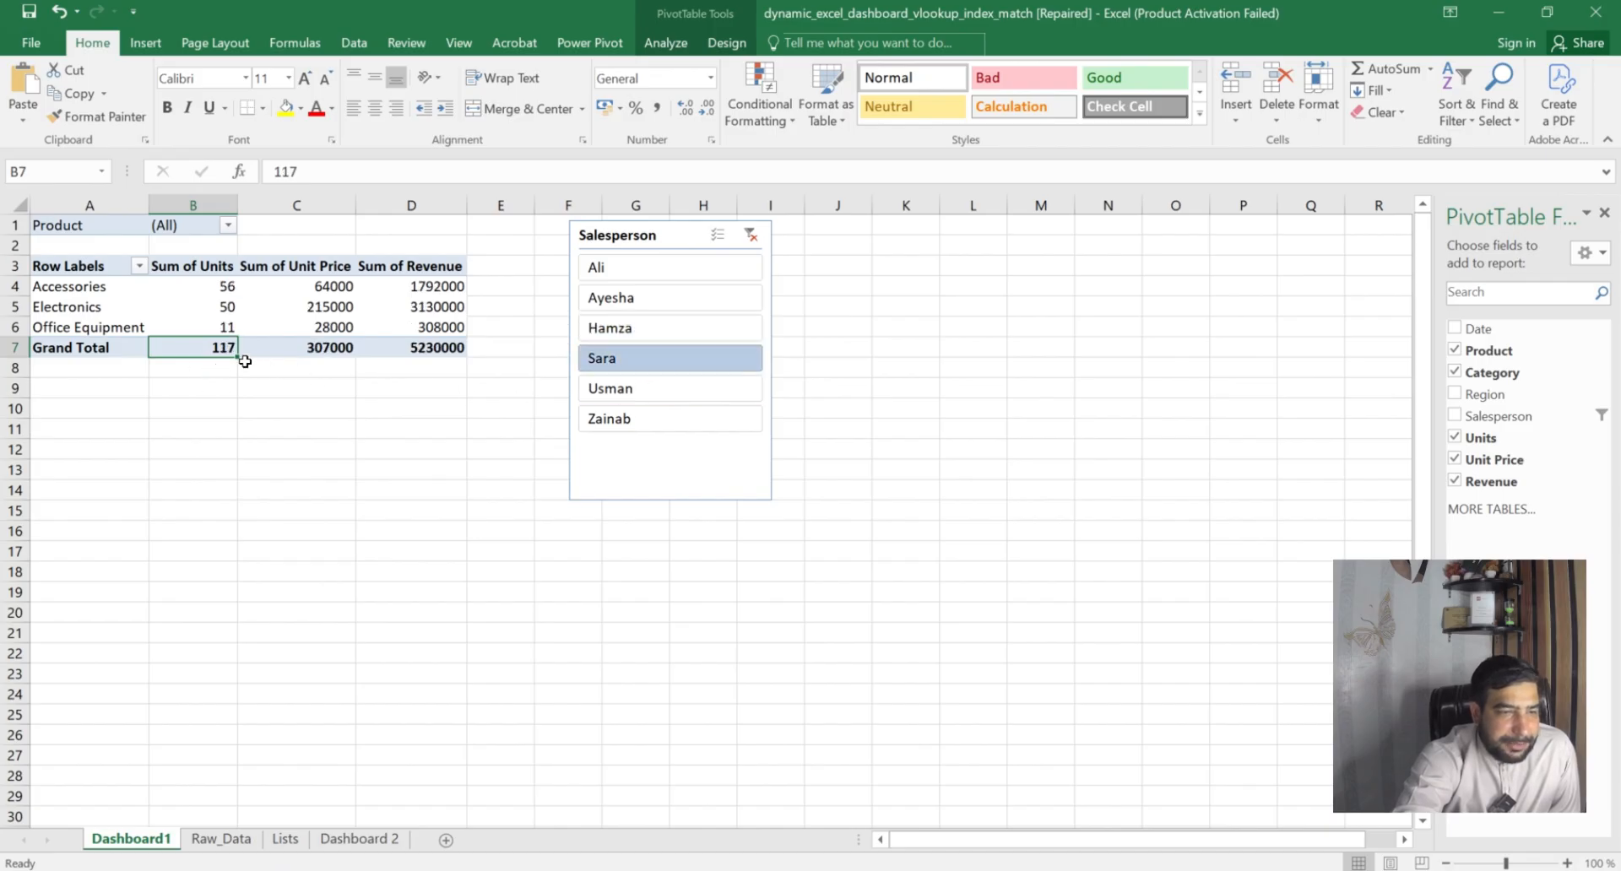
click(596, 393)
click(613, 420)
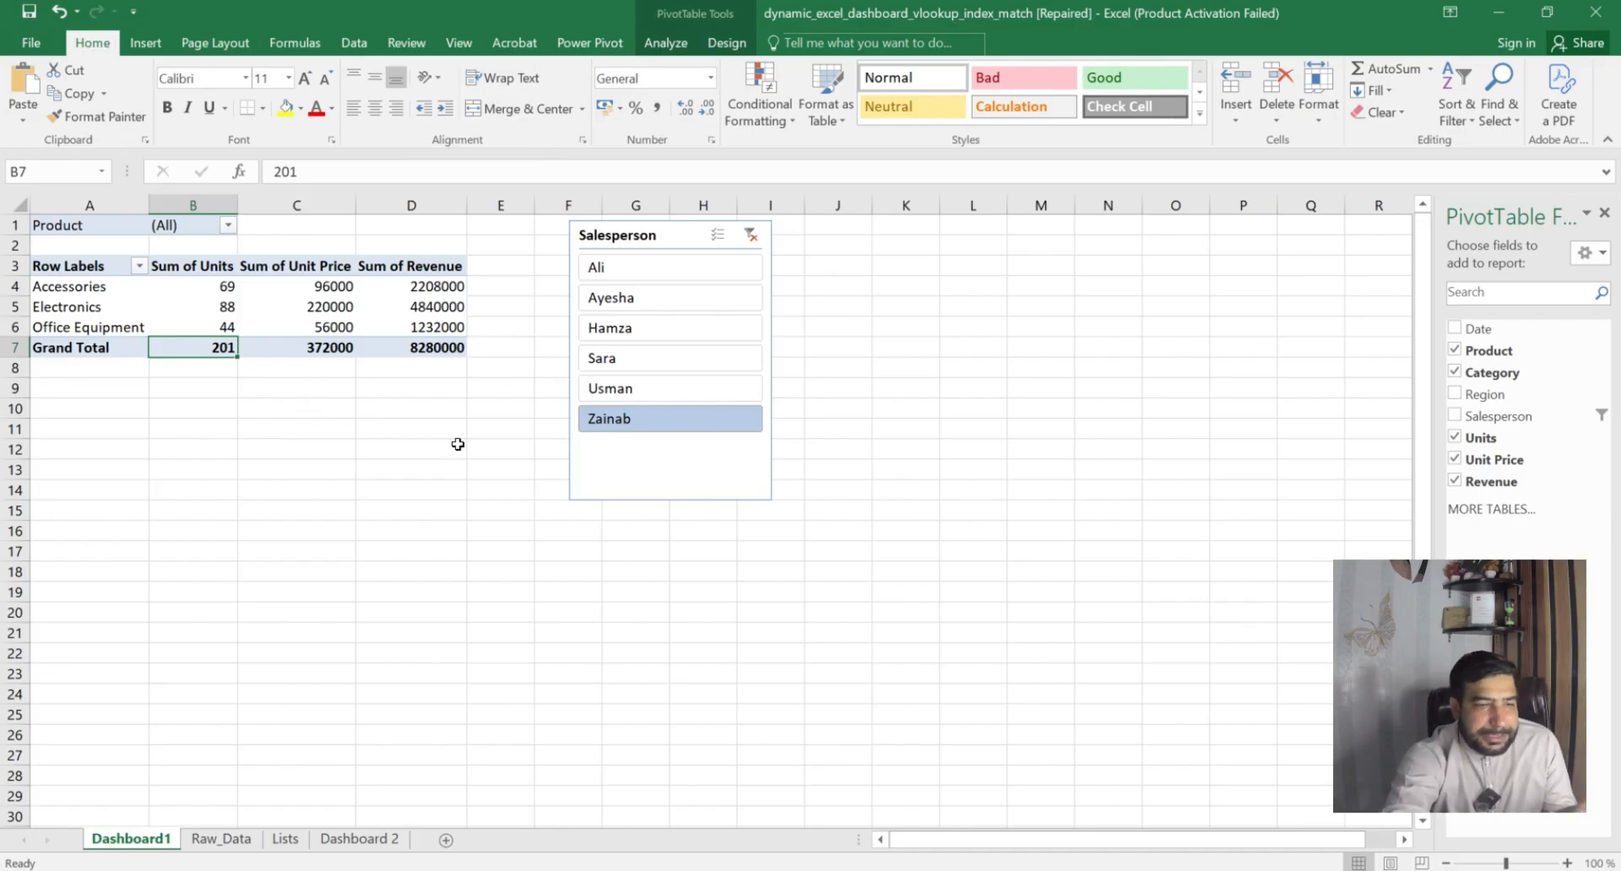
click(749, 235)
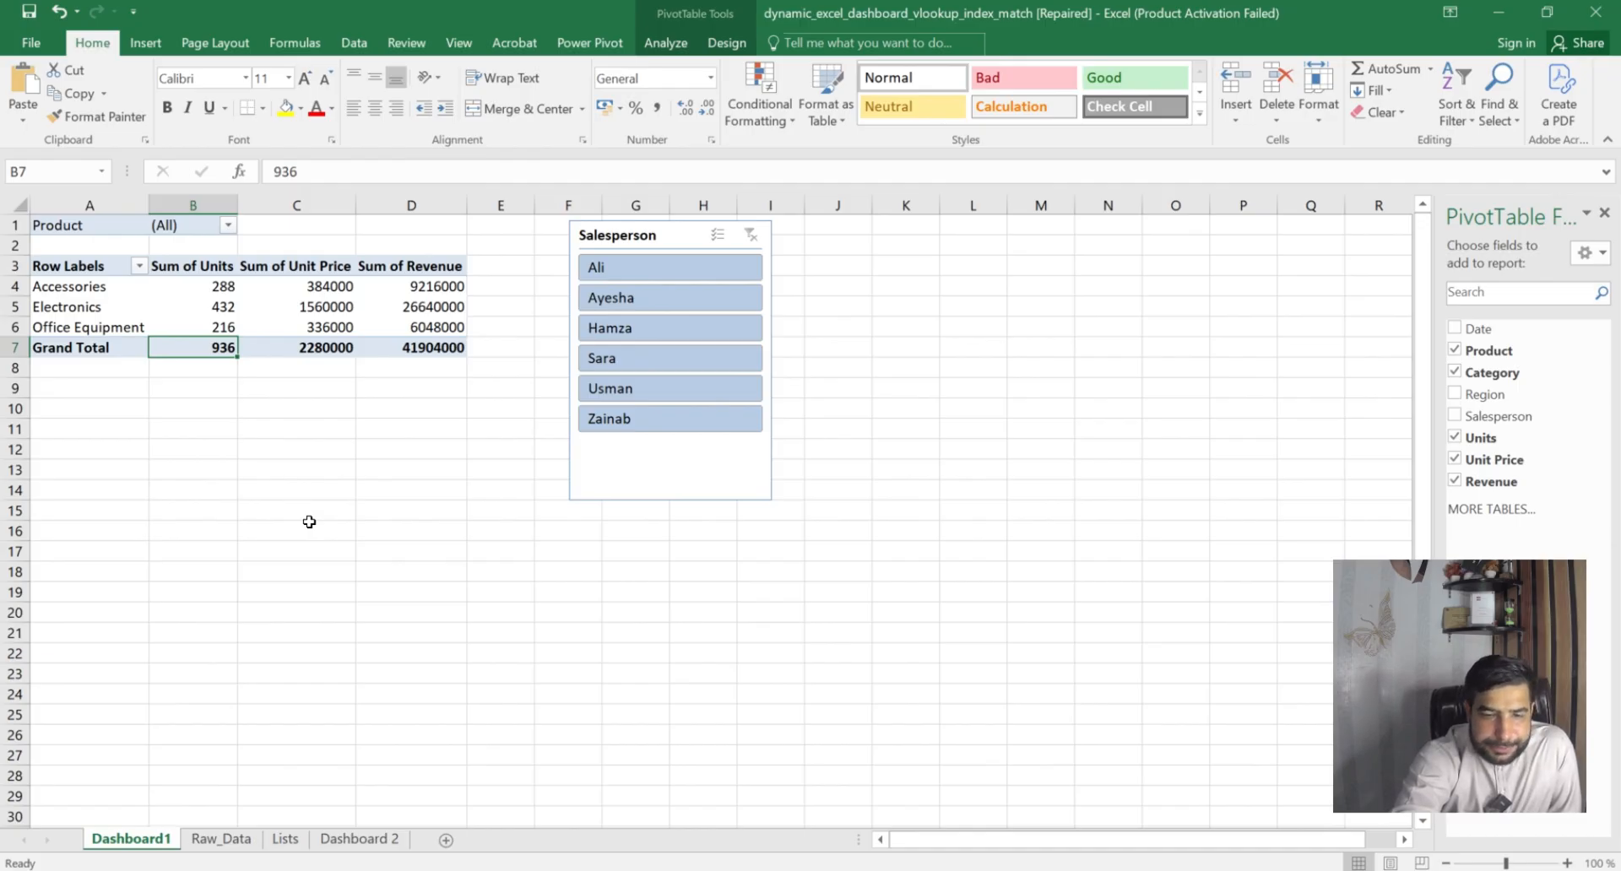
Insert a 3-D pie PivotChart from the PivotTable and place it directly below the table, starting around row 9.
click(390, 310)
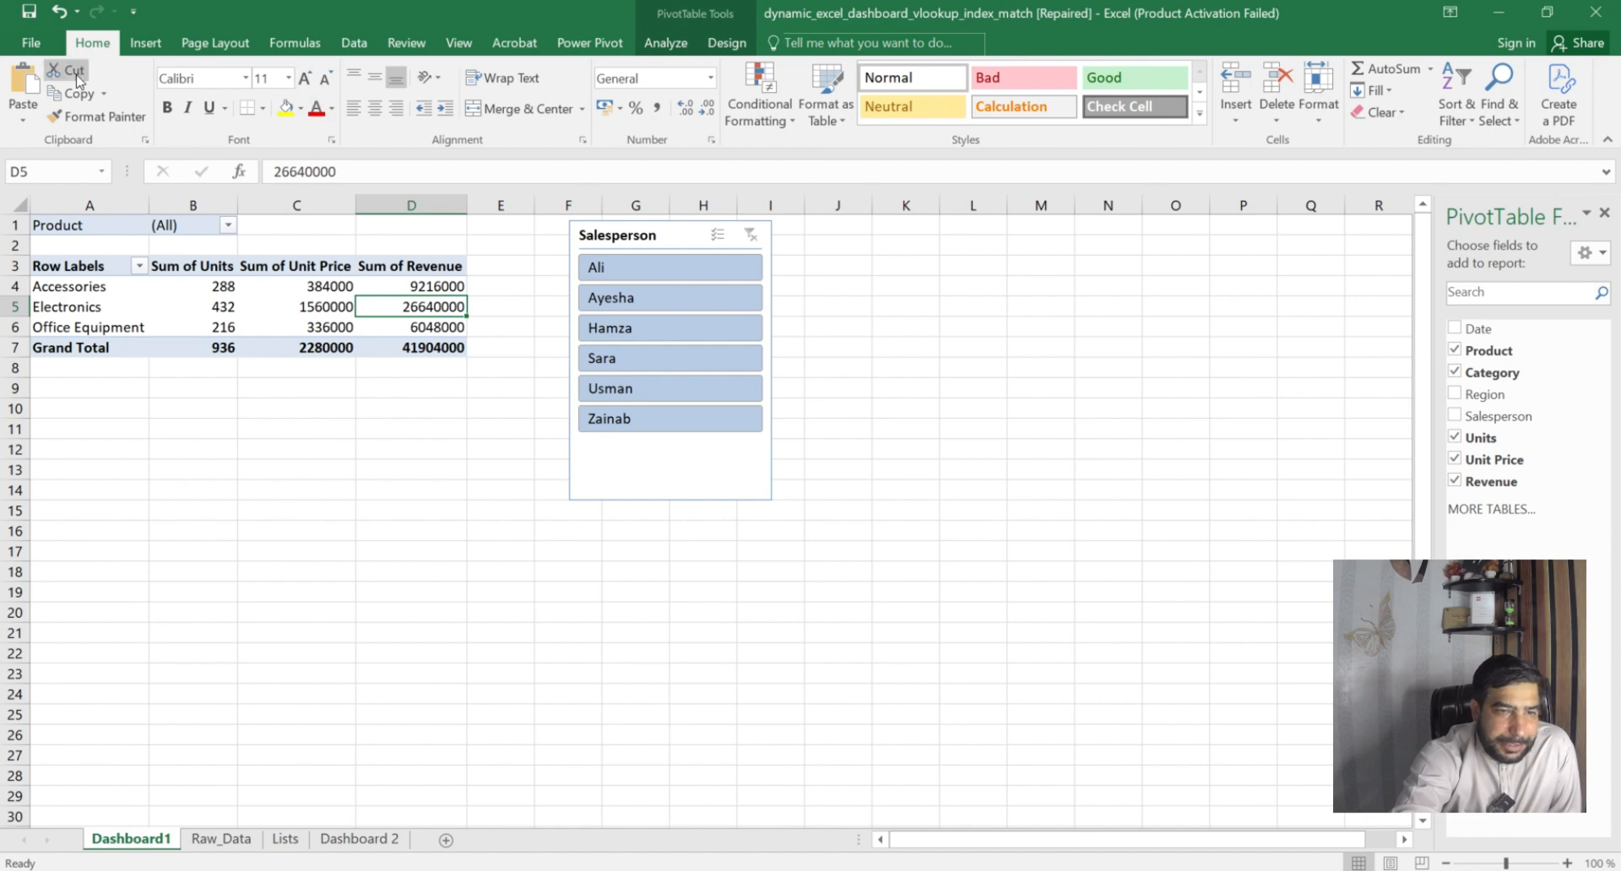
click(145, 42)
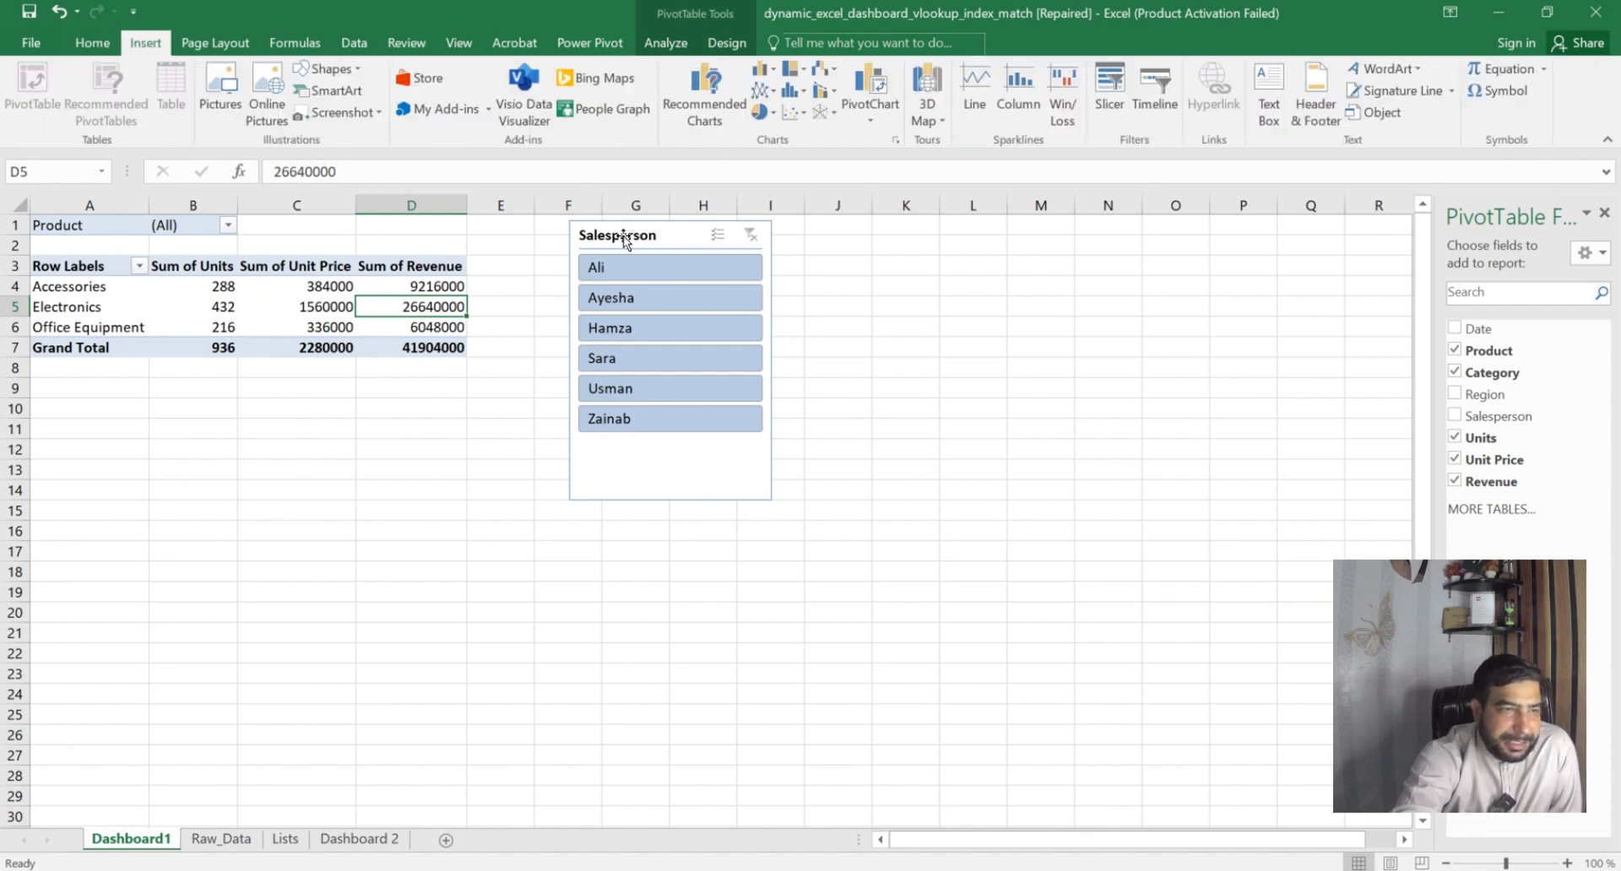
click(792, 91)
click(761, 114)
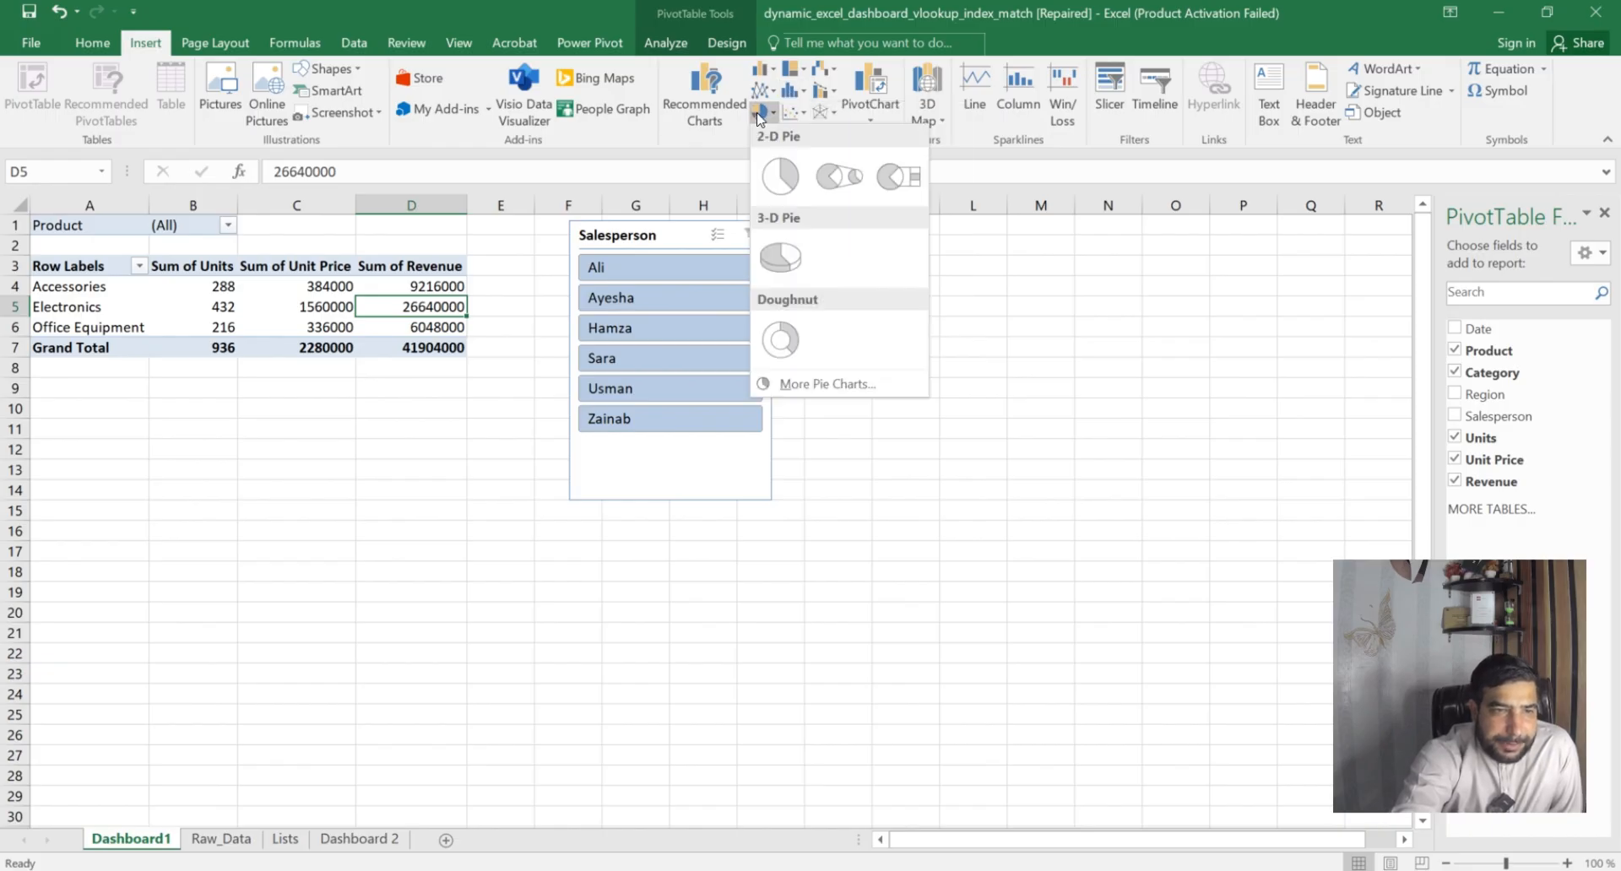
click(783, 267)
drag(843, 416, 382, 425)
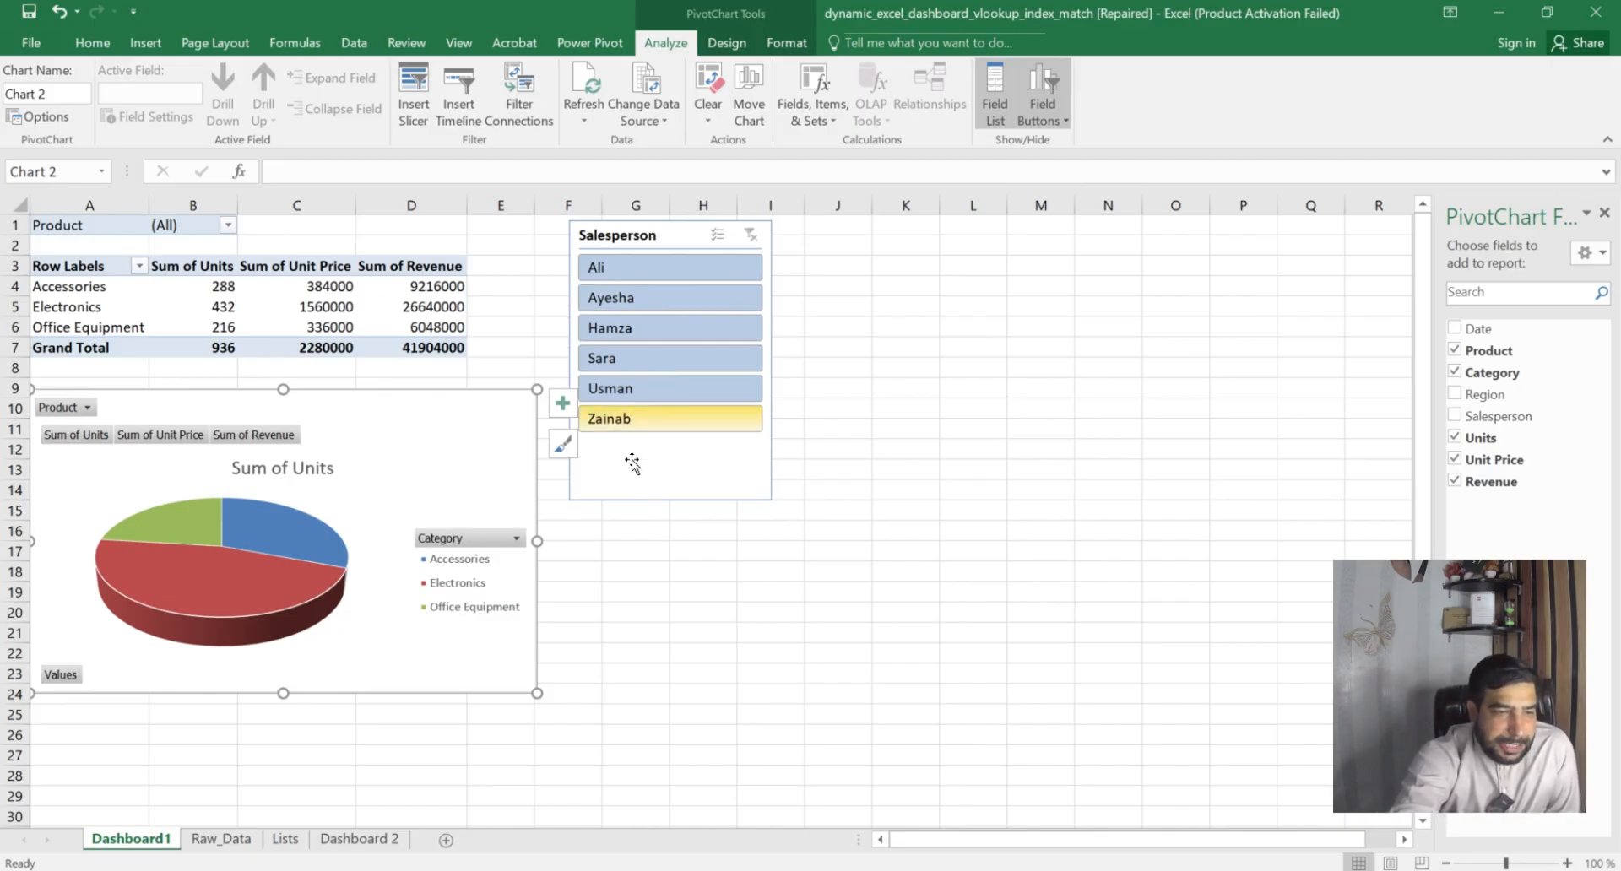
Select each salesperson in the slicer in turn, from first to last, and examine how the pie chart responds.
click(650, 267)
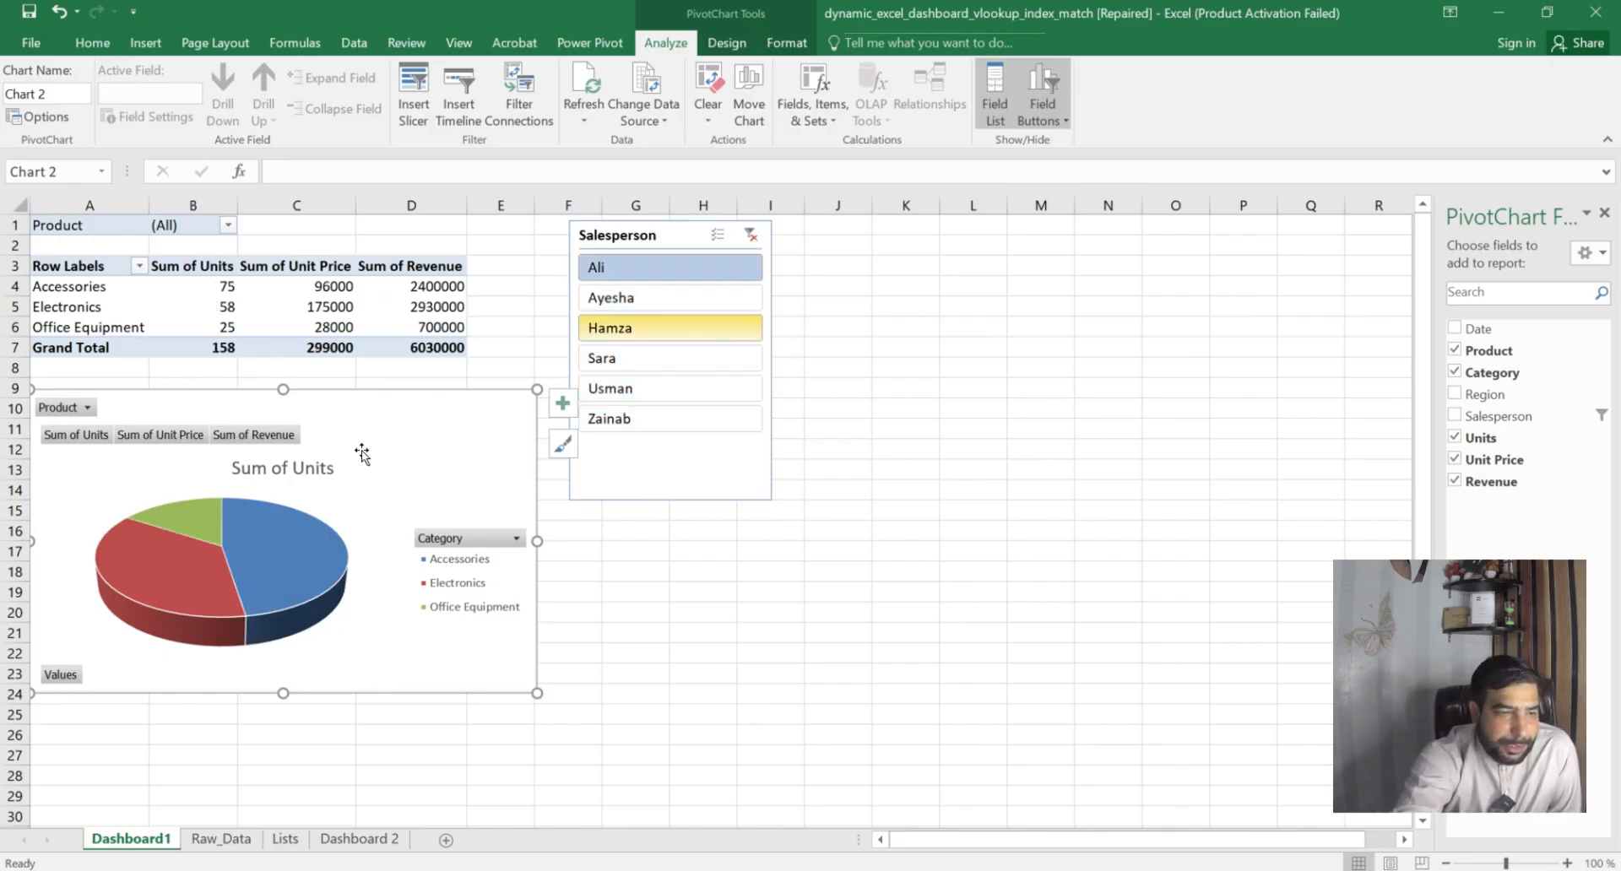
click(635, 306)
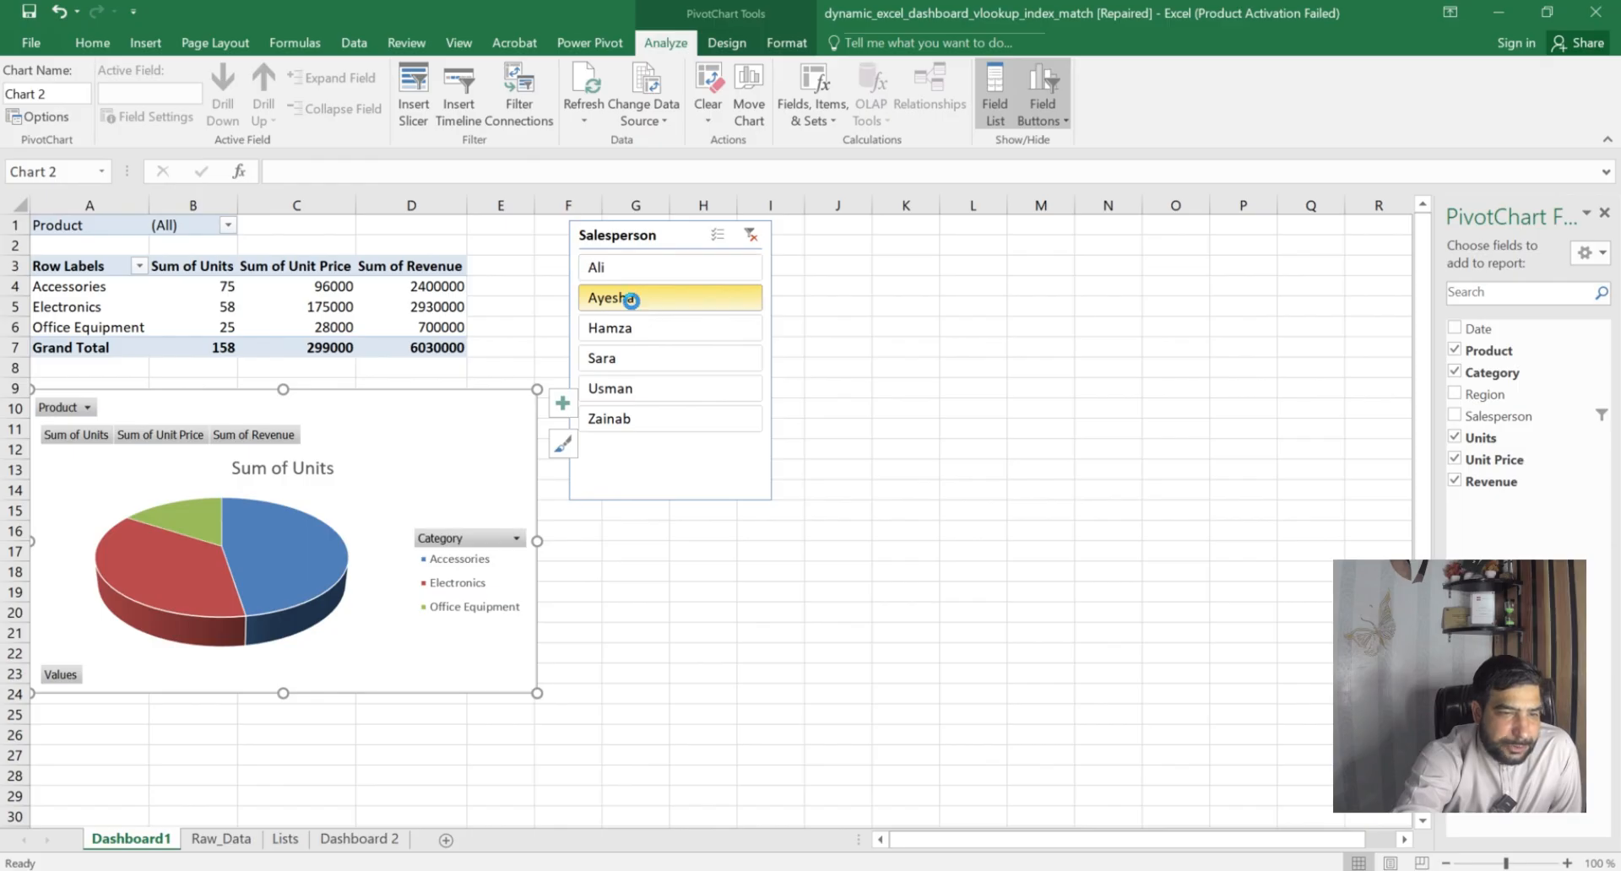
click(605, 330)
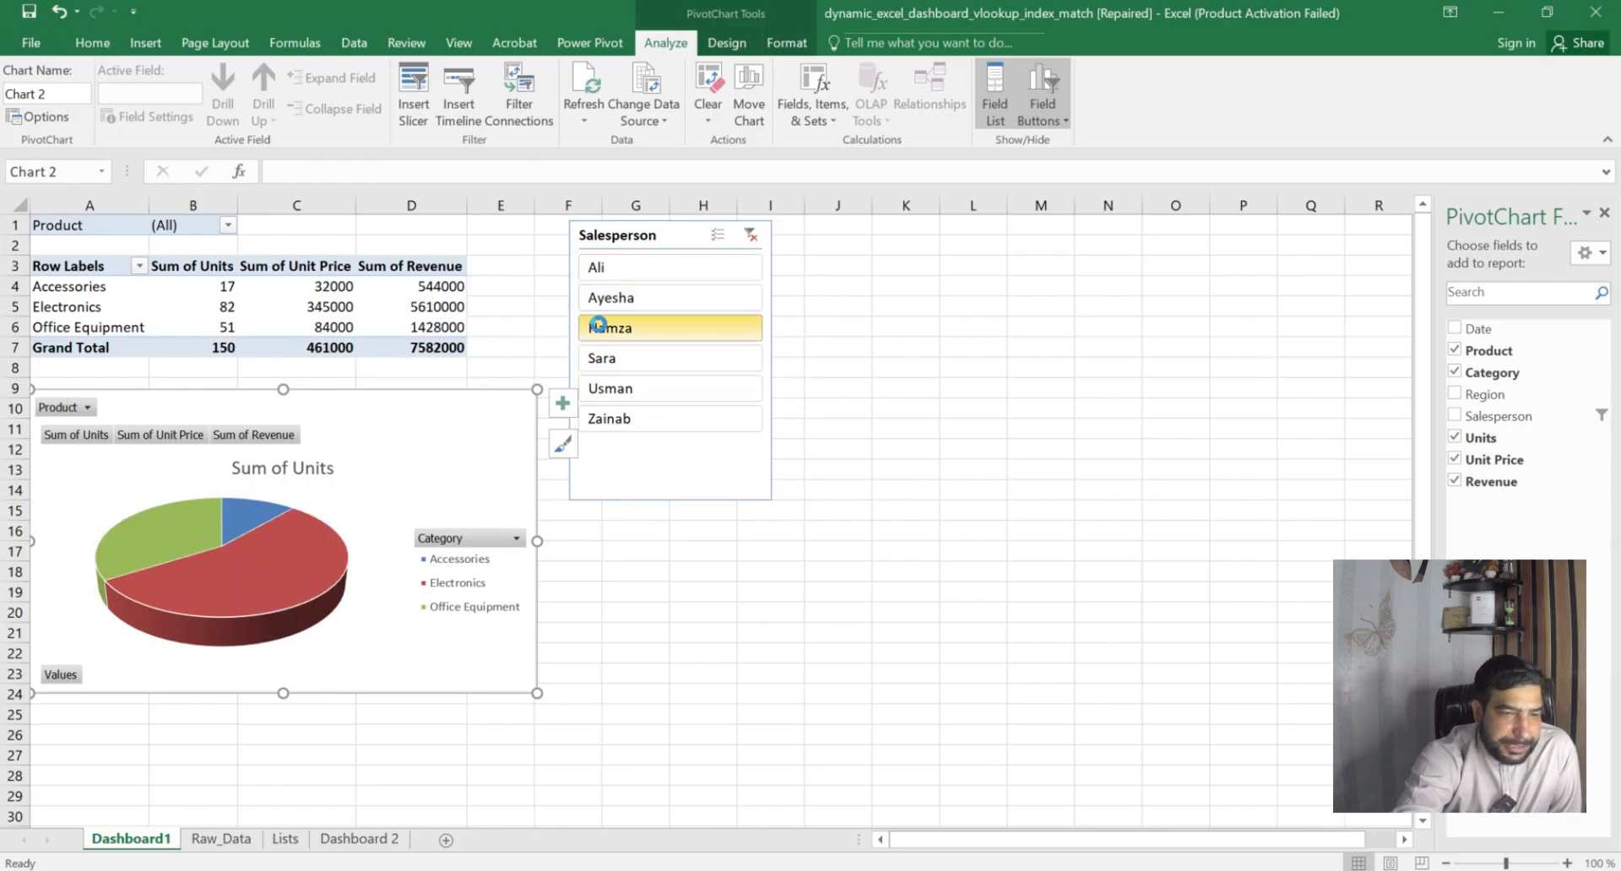
click(639, 369)
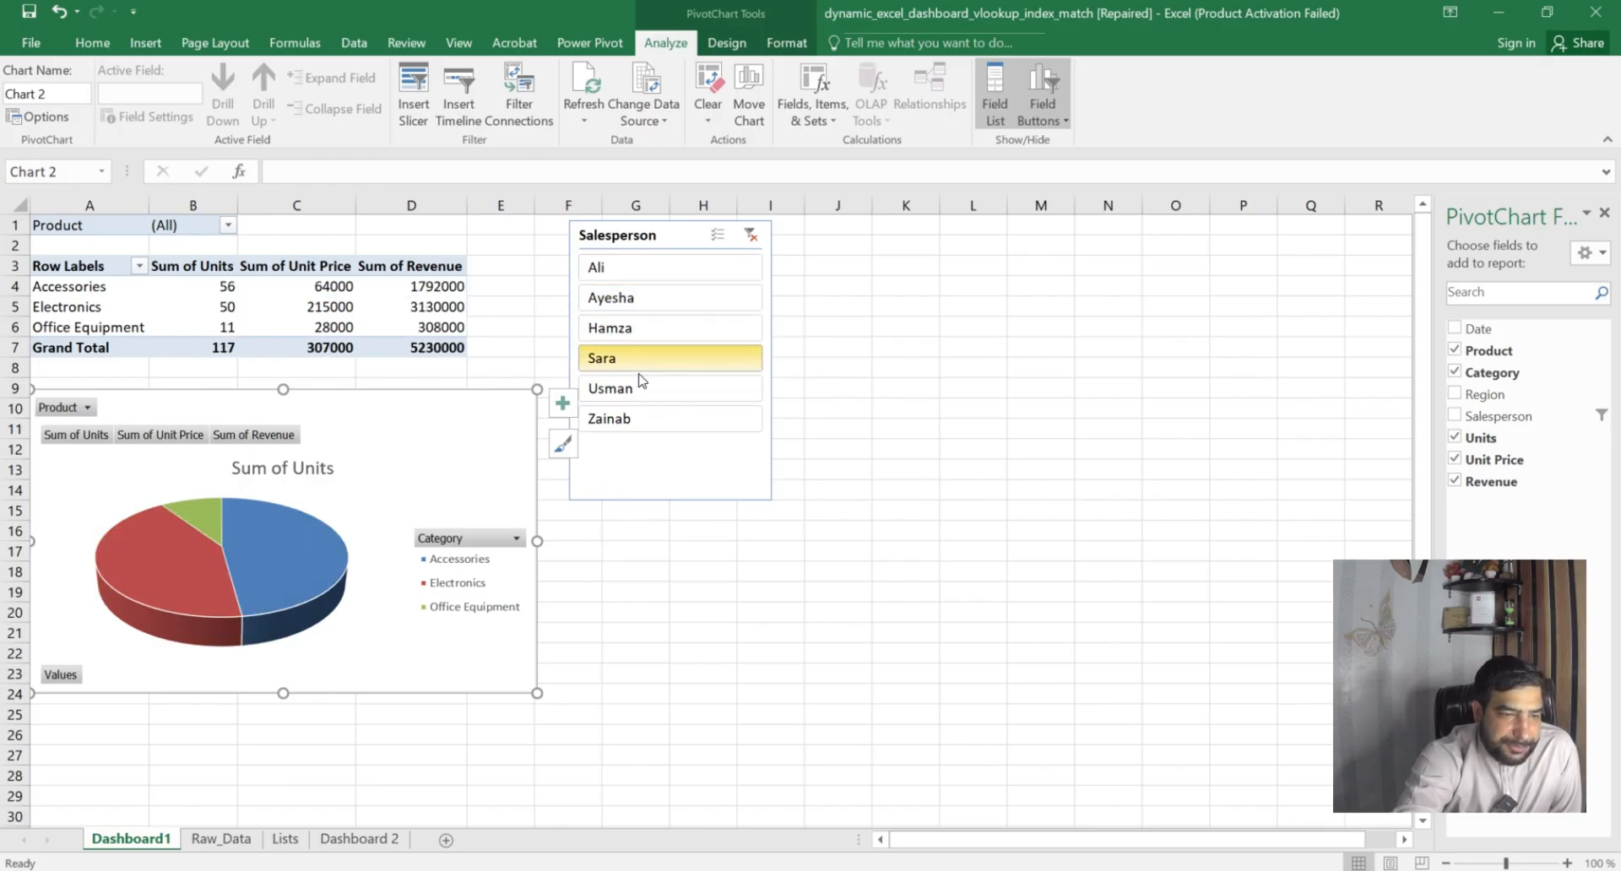
click(639, 392)
click(638, 418)
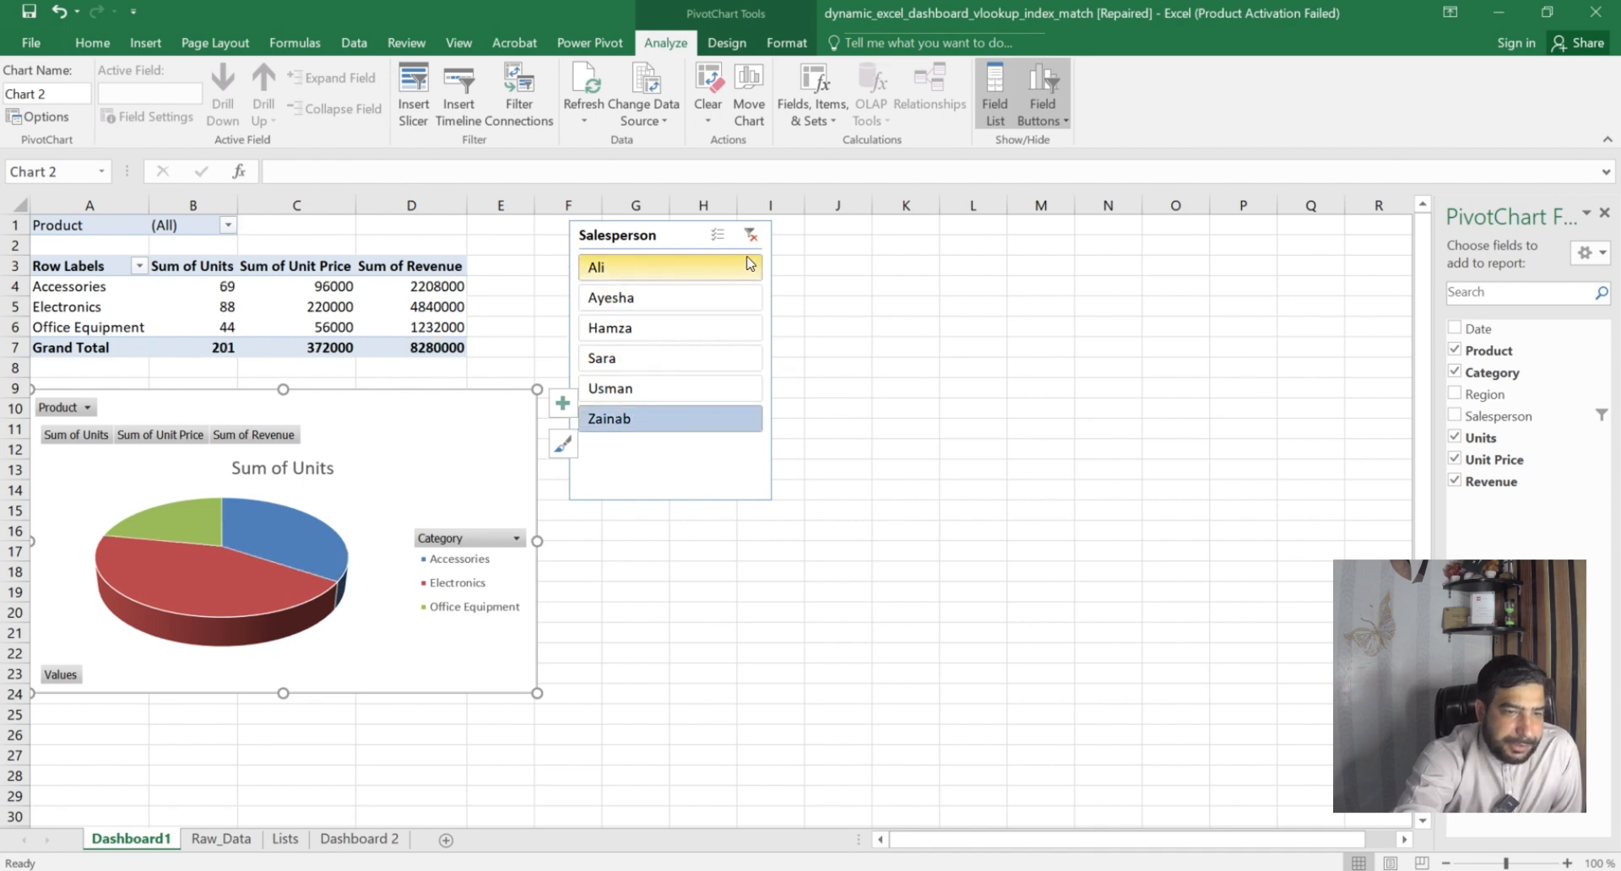
Clear the Salesperson slicer filter and filter the PivotTable's Product field to Laptop only.
click(767, 225)
click(748, 236)
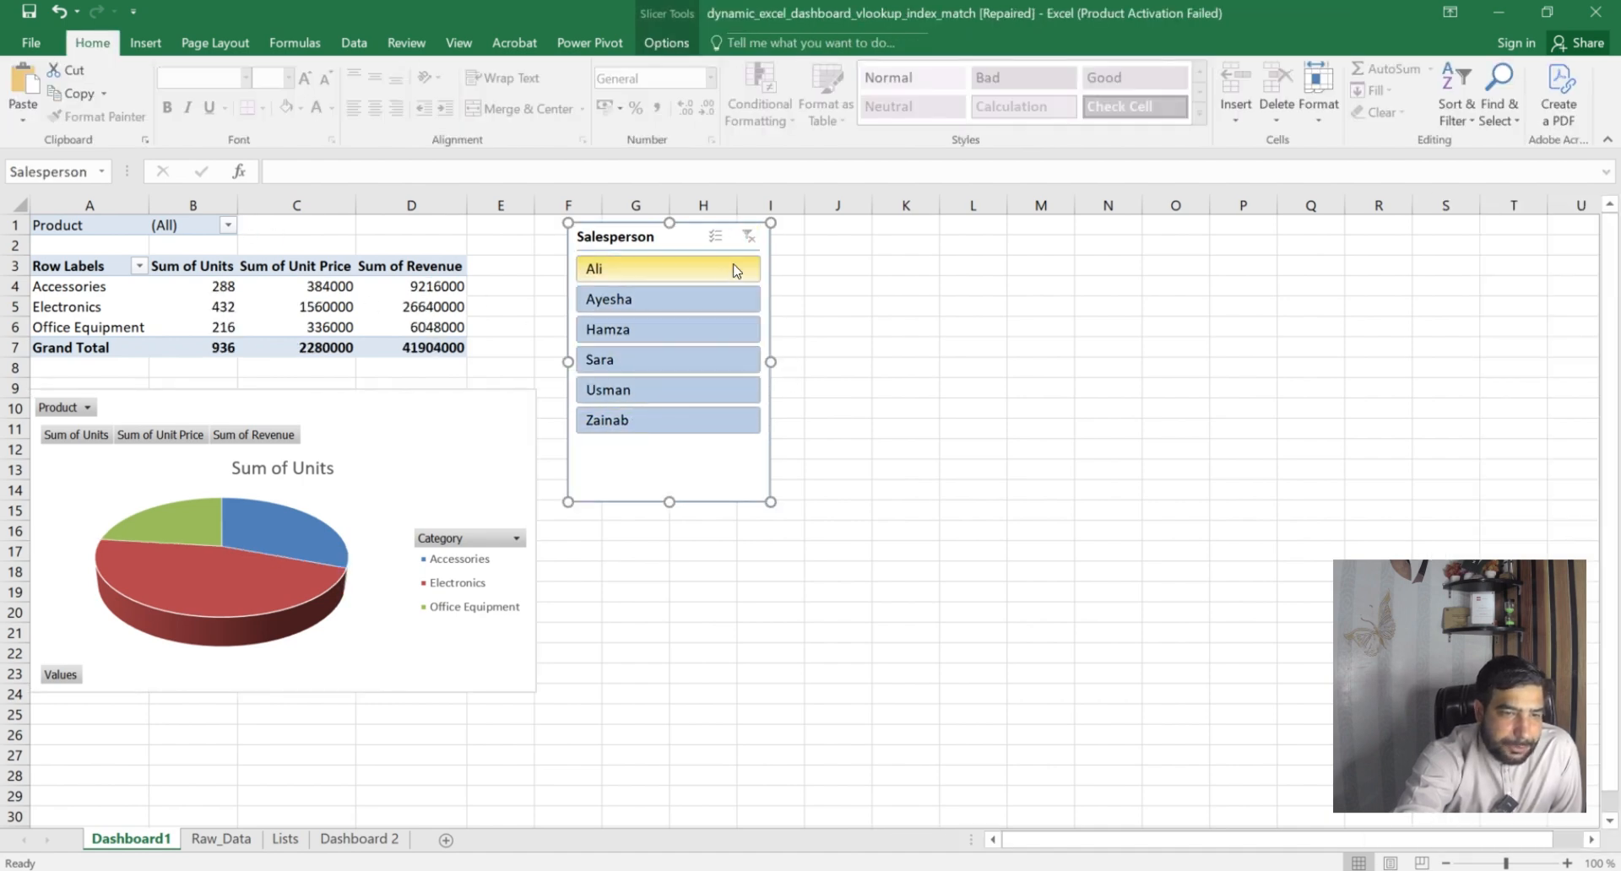
click(228, 225)
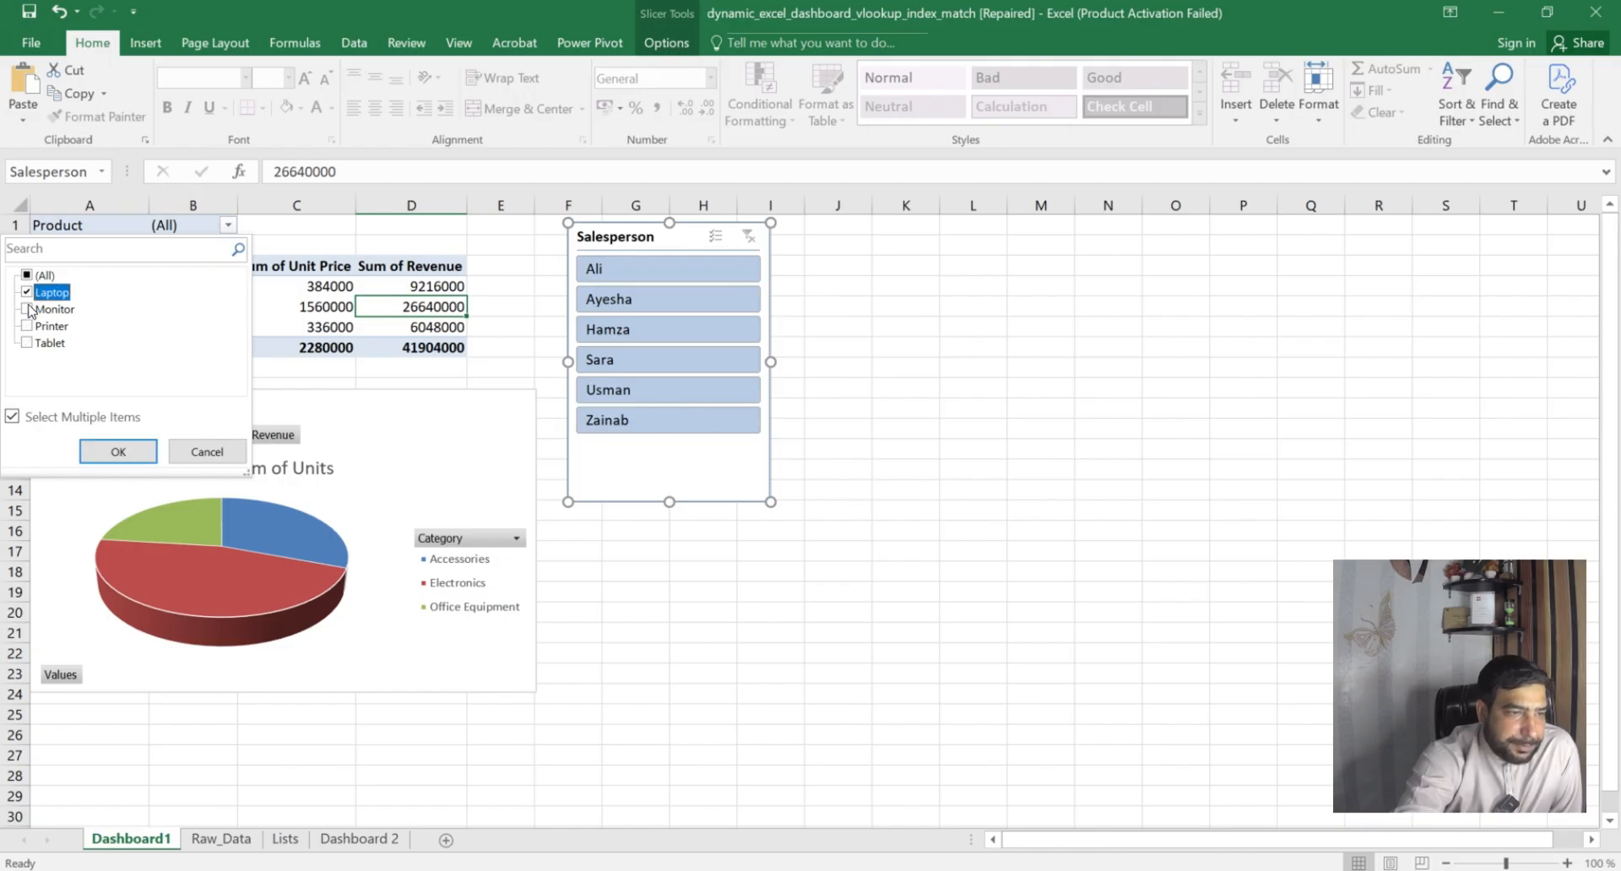
click(120, 454)
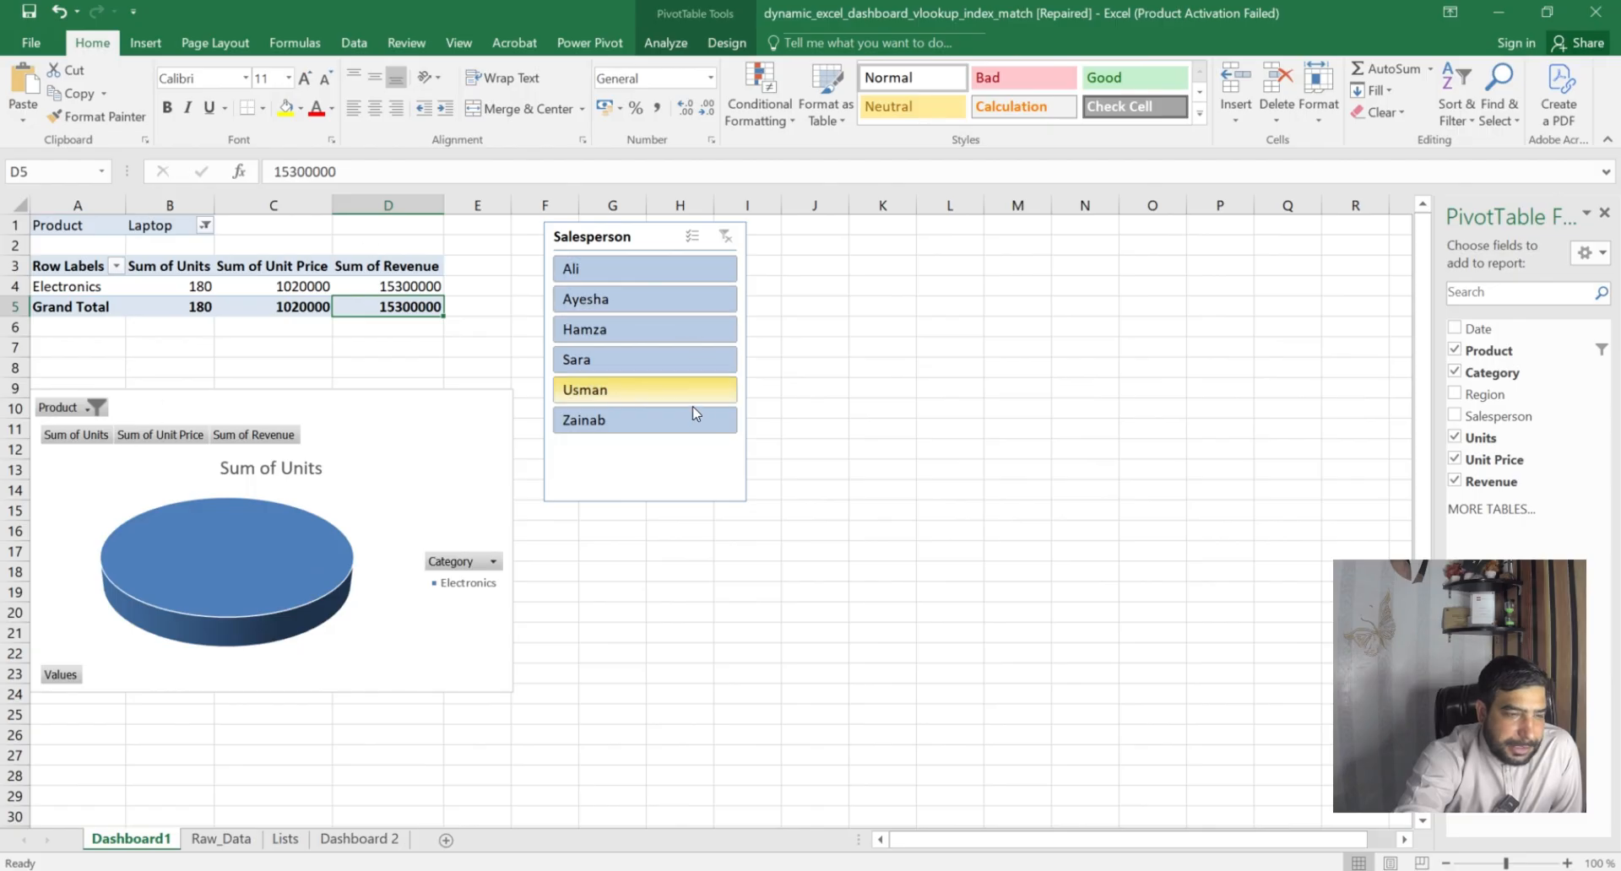
Select the first five salespeople in the slicer in turn and examine their Laptop figures in the PivotTable and pie chart.
click(594, 271)
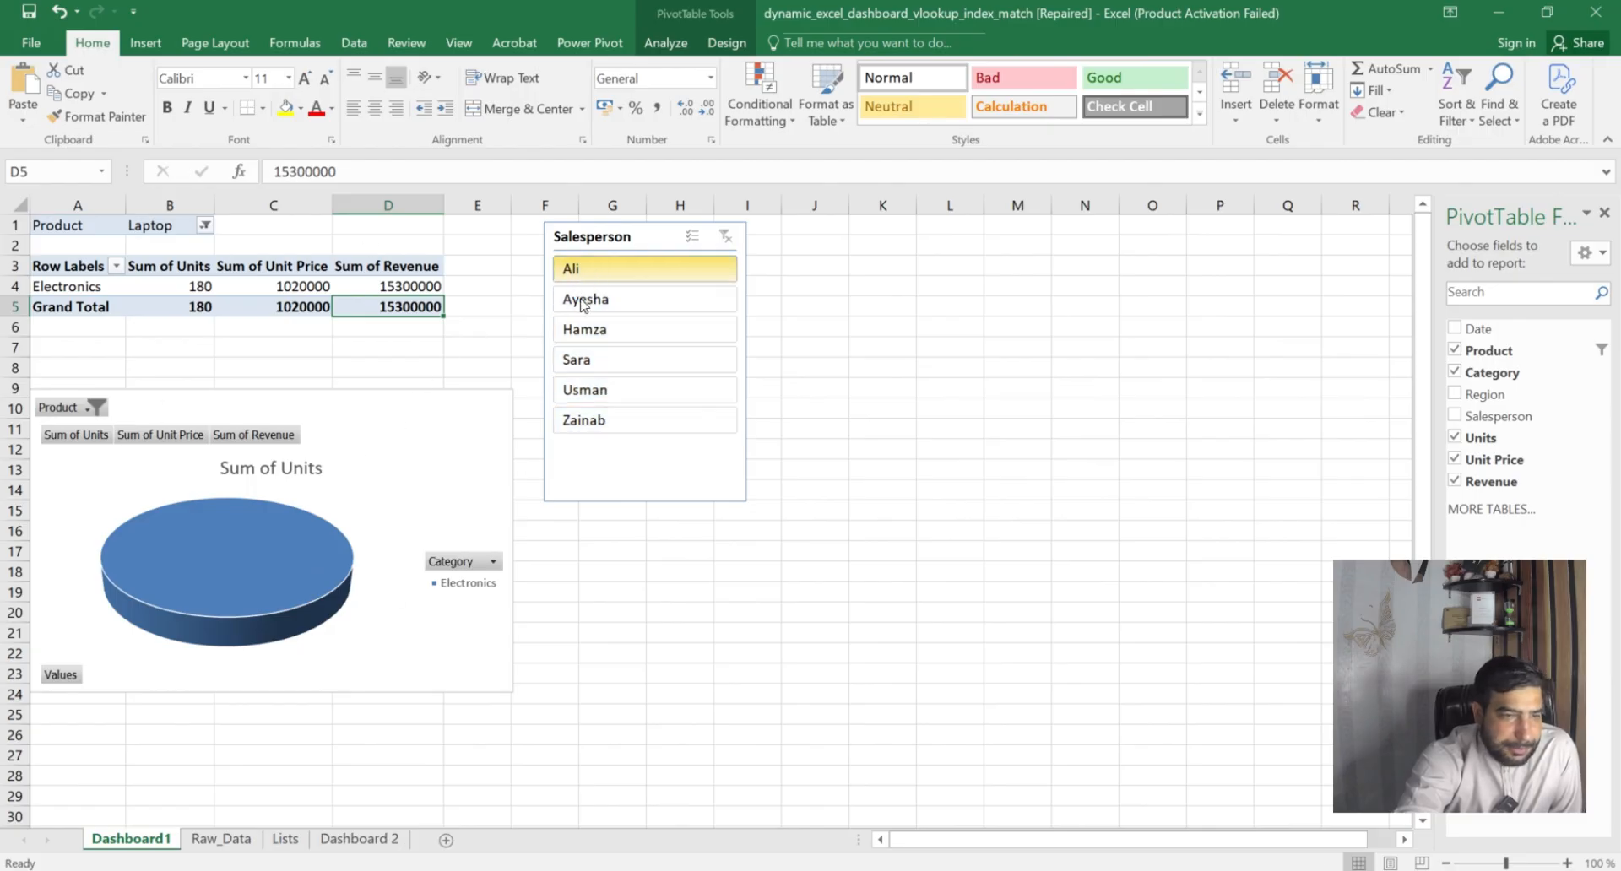
click(597, 299)
click(603, 331)
click(597, 362)
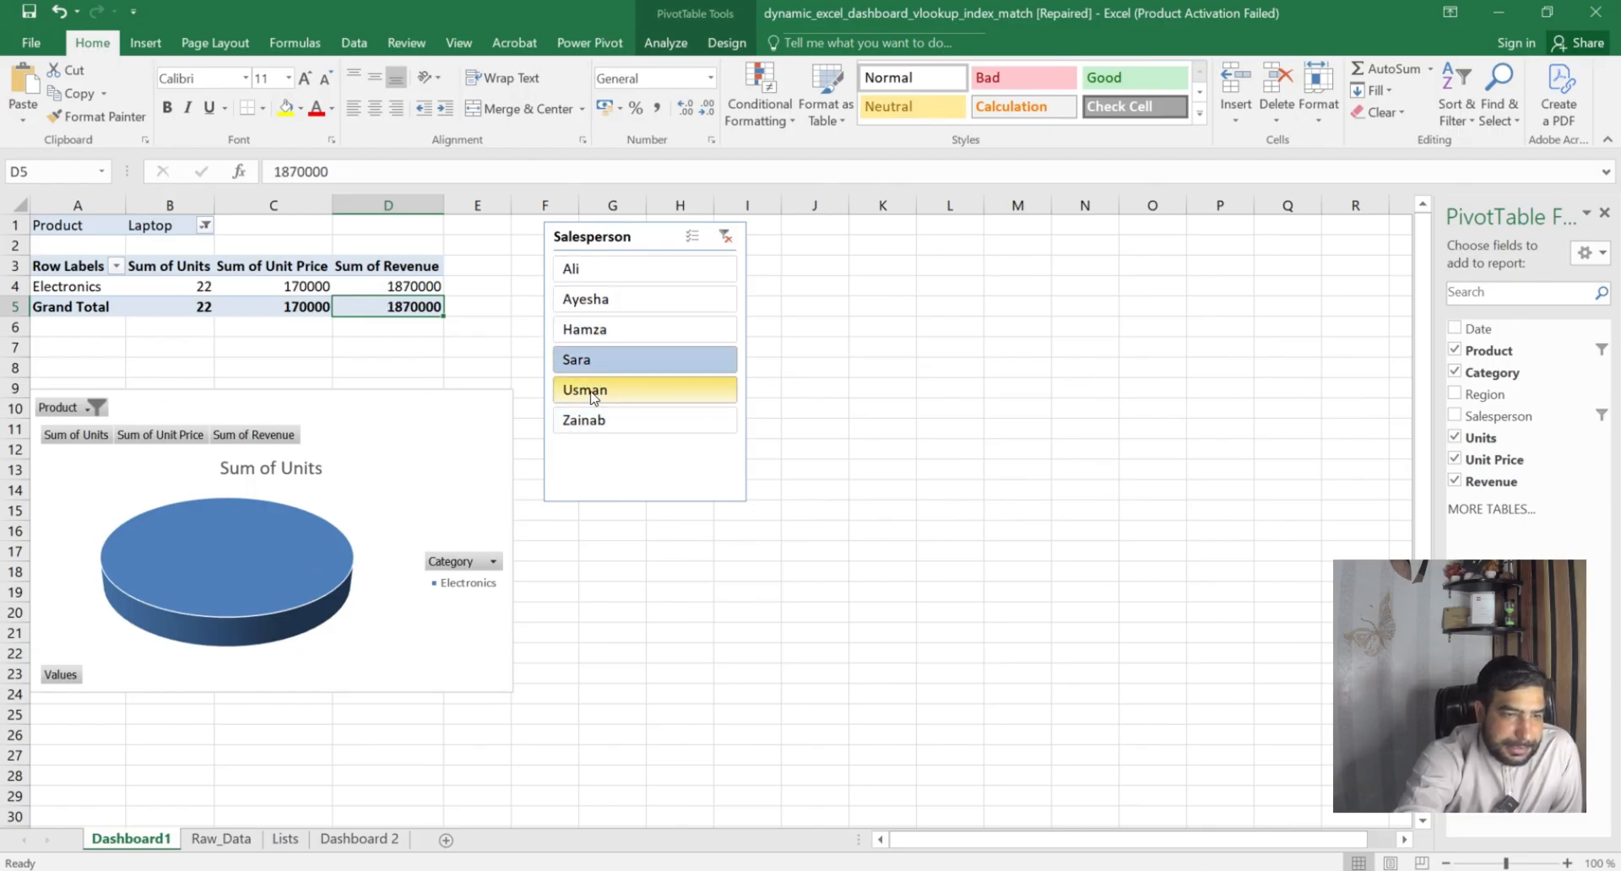
click(596, 390)
Reset the Product filter to all products and clear the Salesperson slicer filter.
click(204, 225)
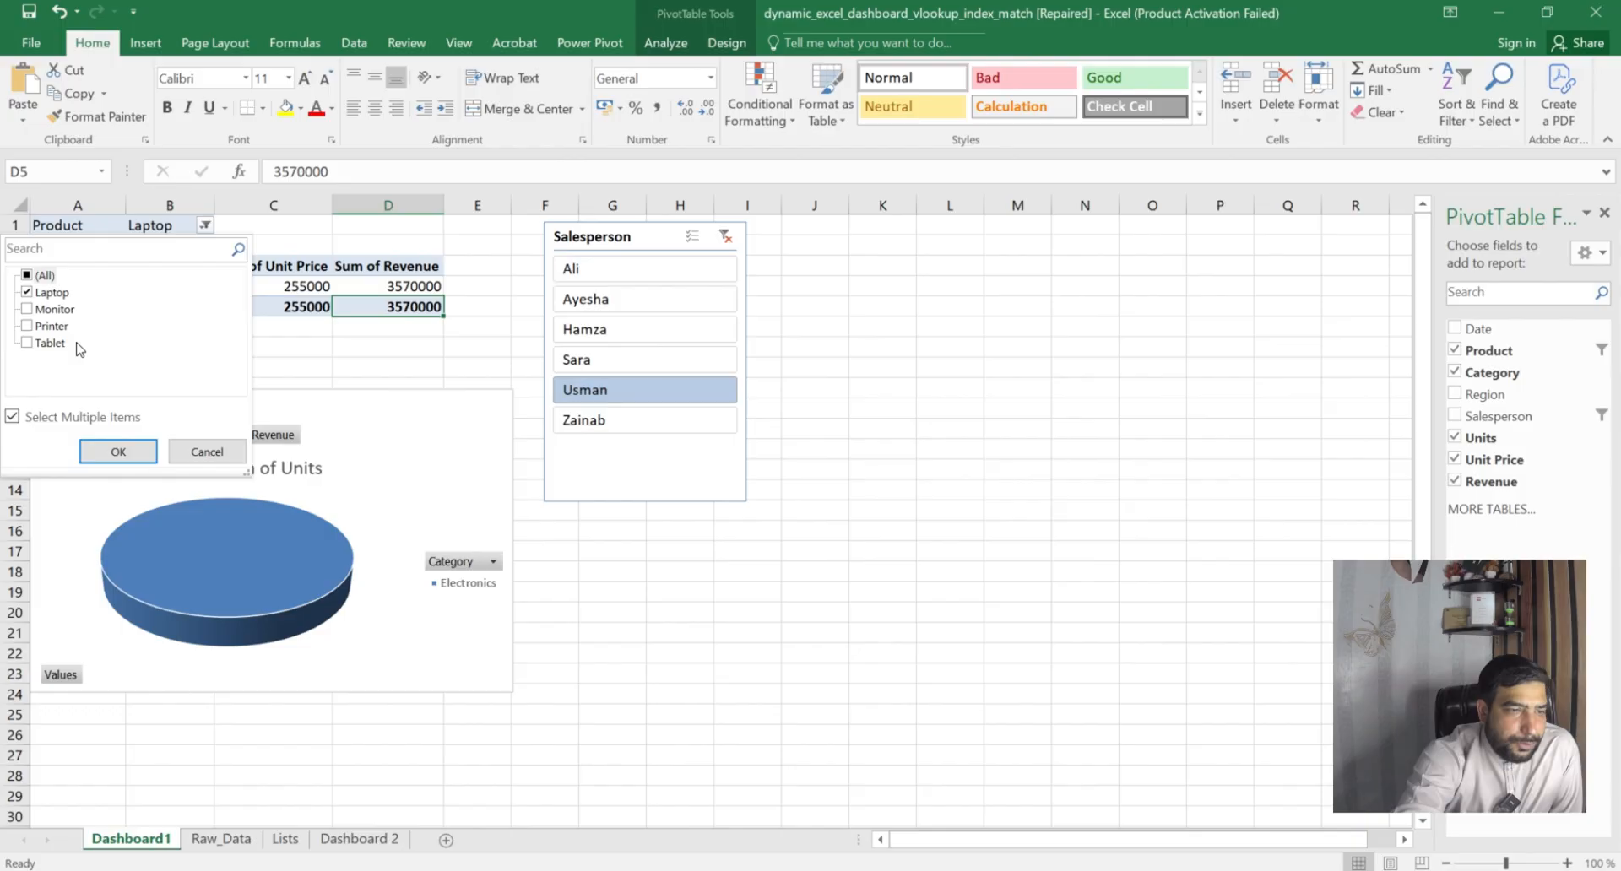
click(26, 276)
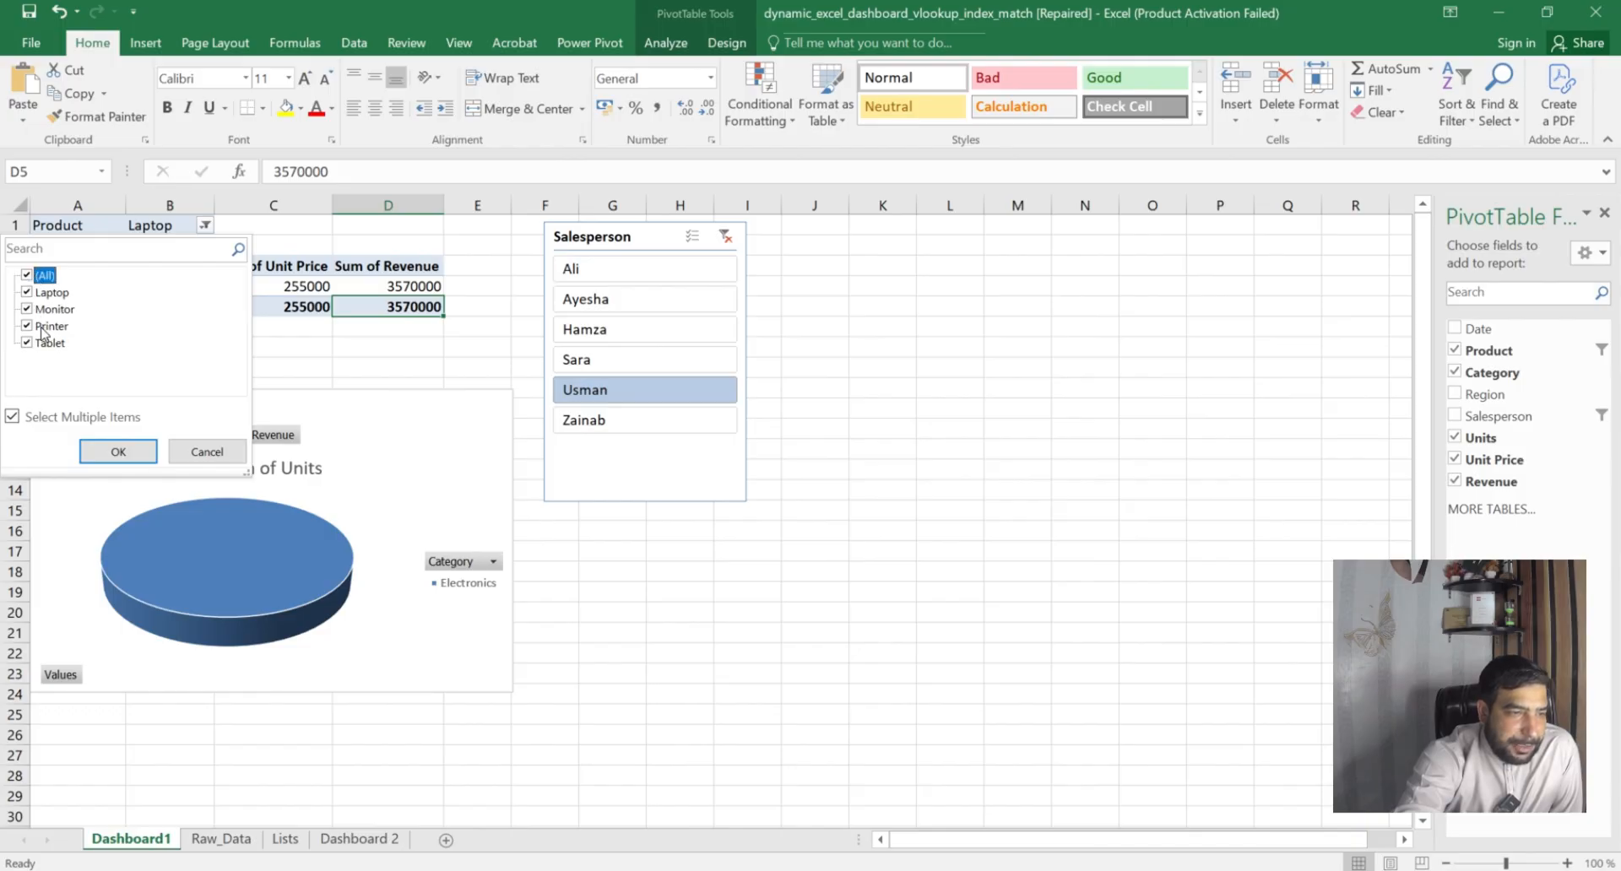
click(118, 451)
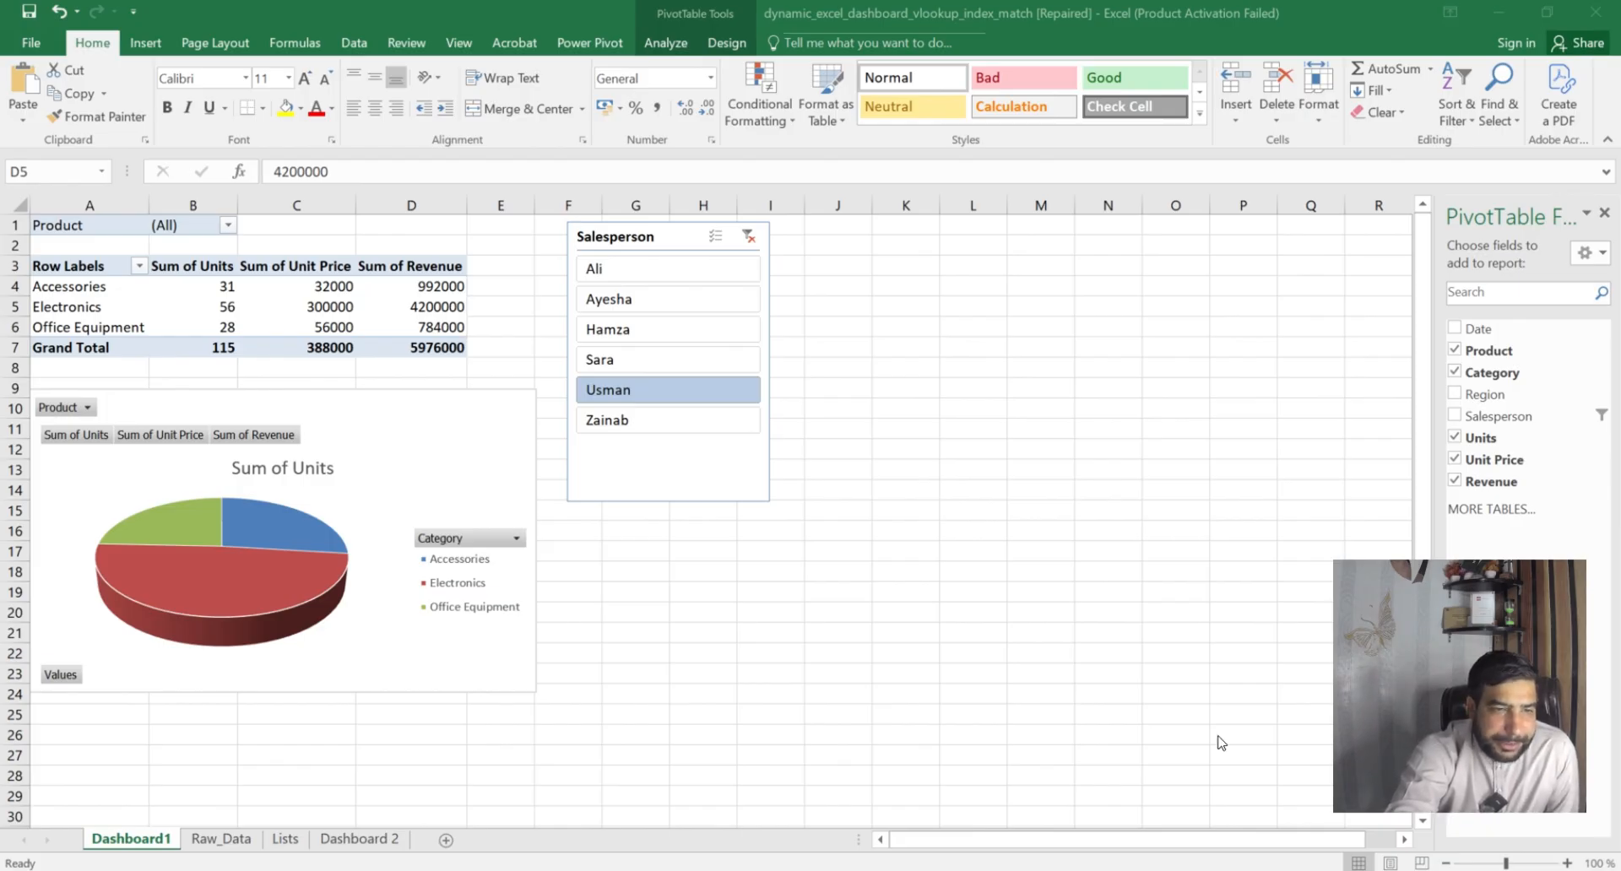
click(748, 239)
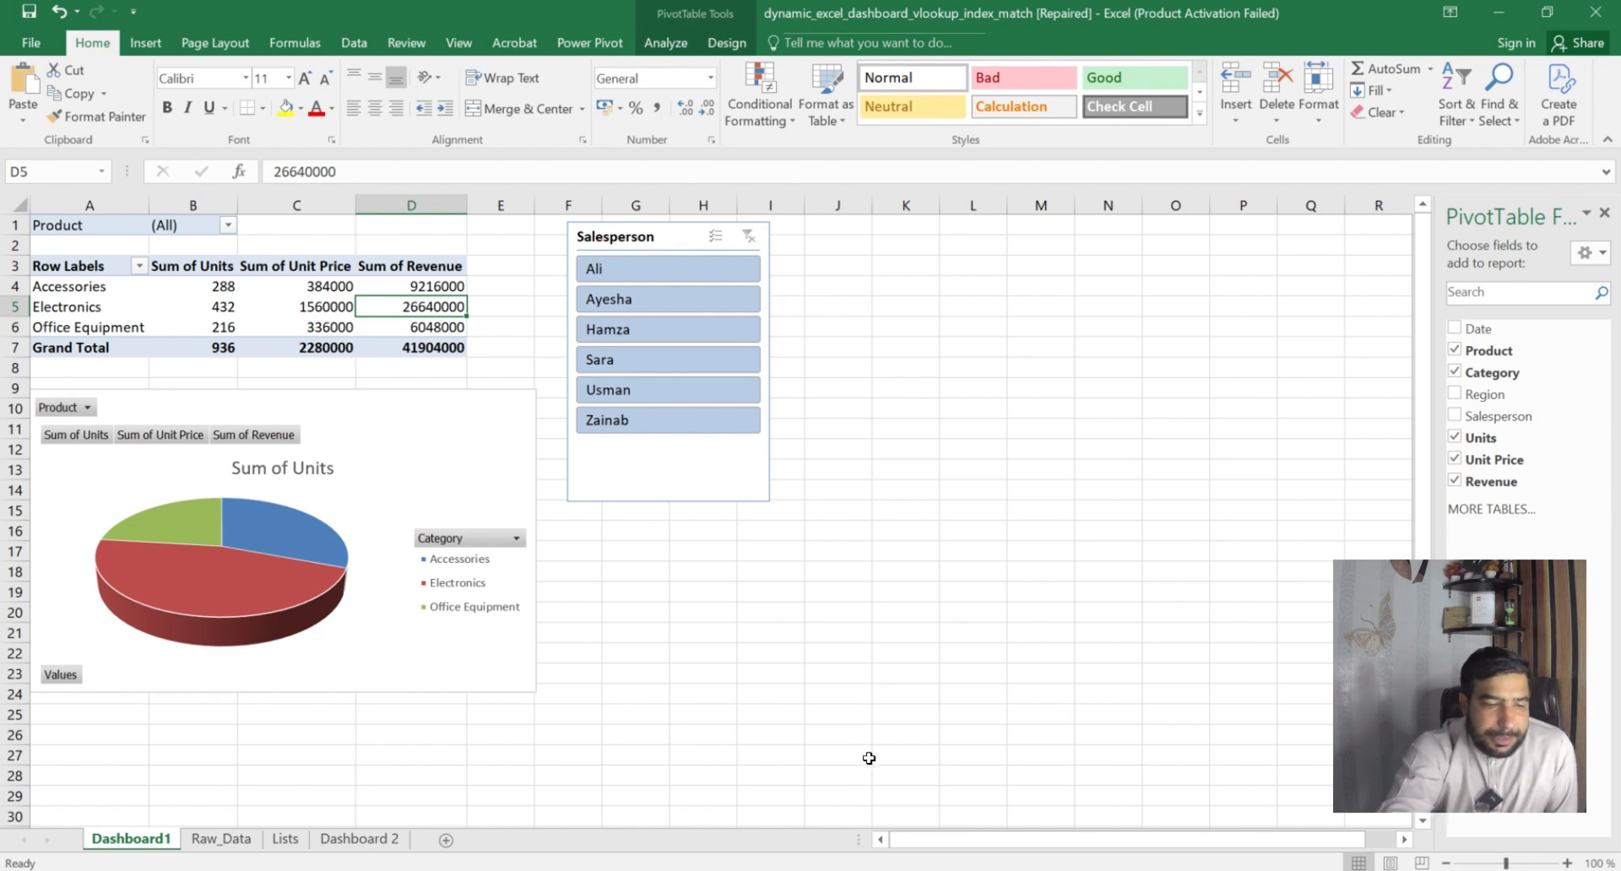
click(840, 645)
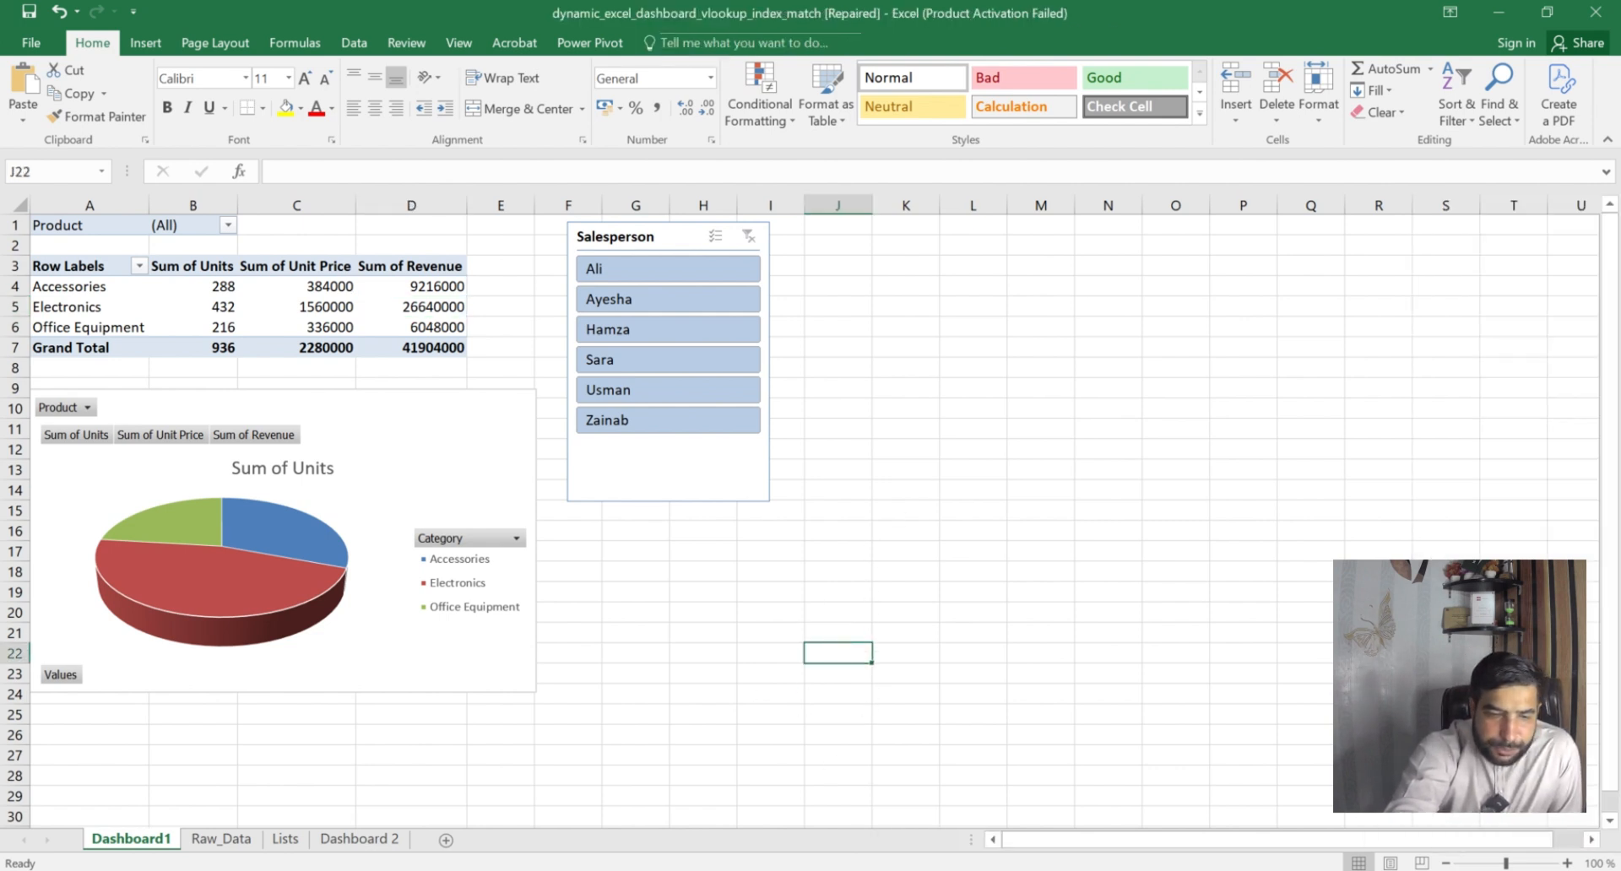
Switch to the July 21- 03 Final workbook and look through the data sheet's records from the first row to the last.
click(760, 870)
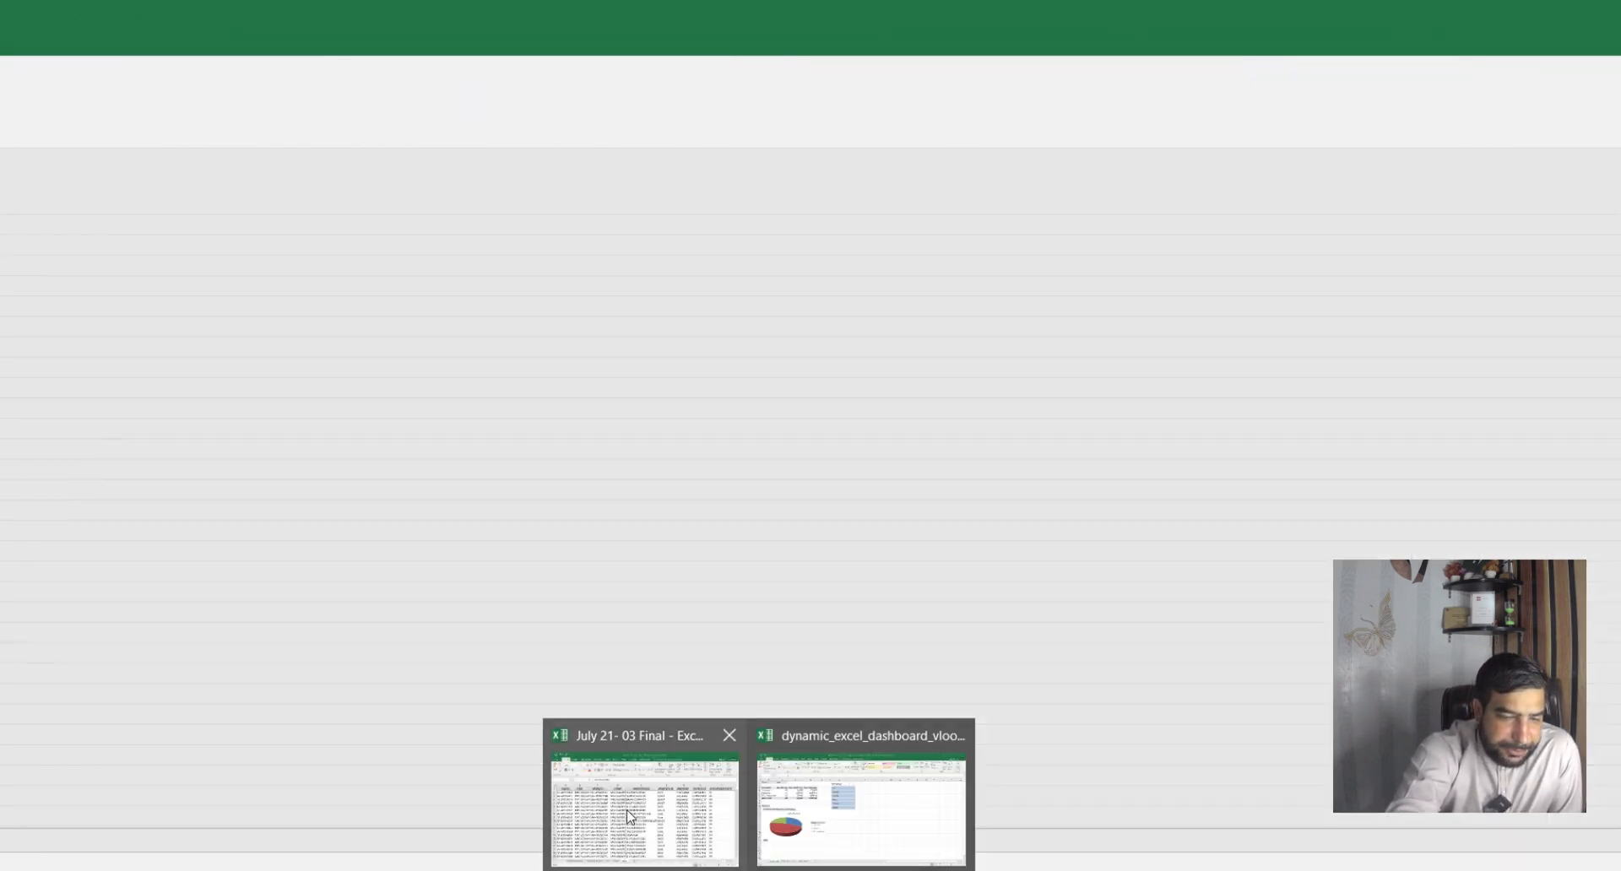
click(629, 816)
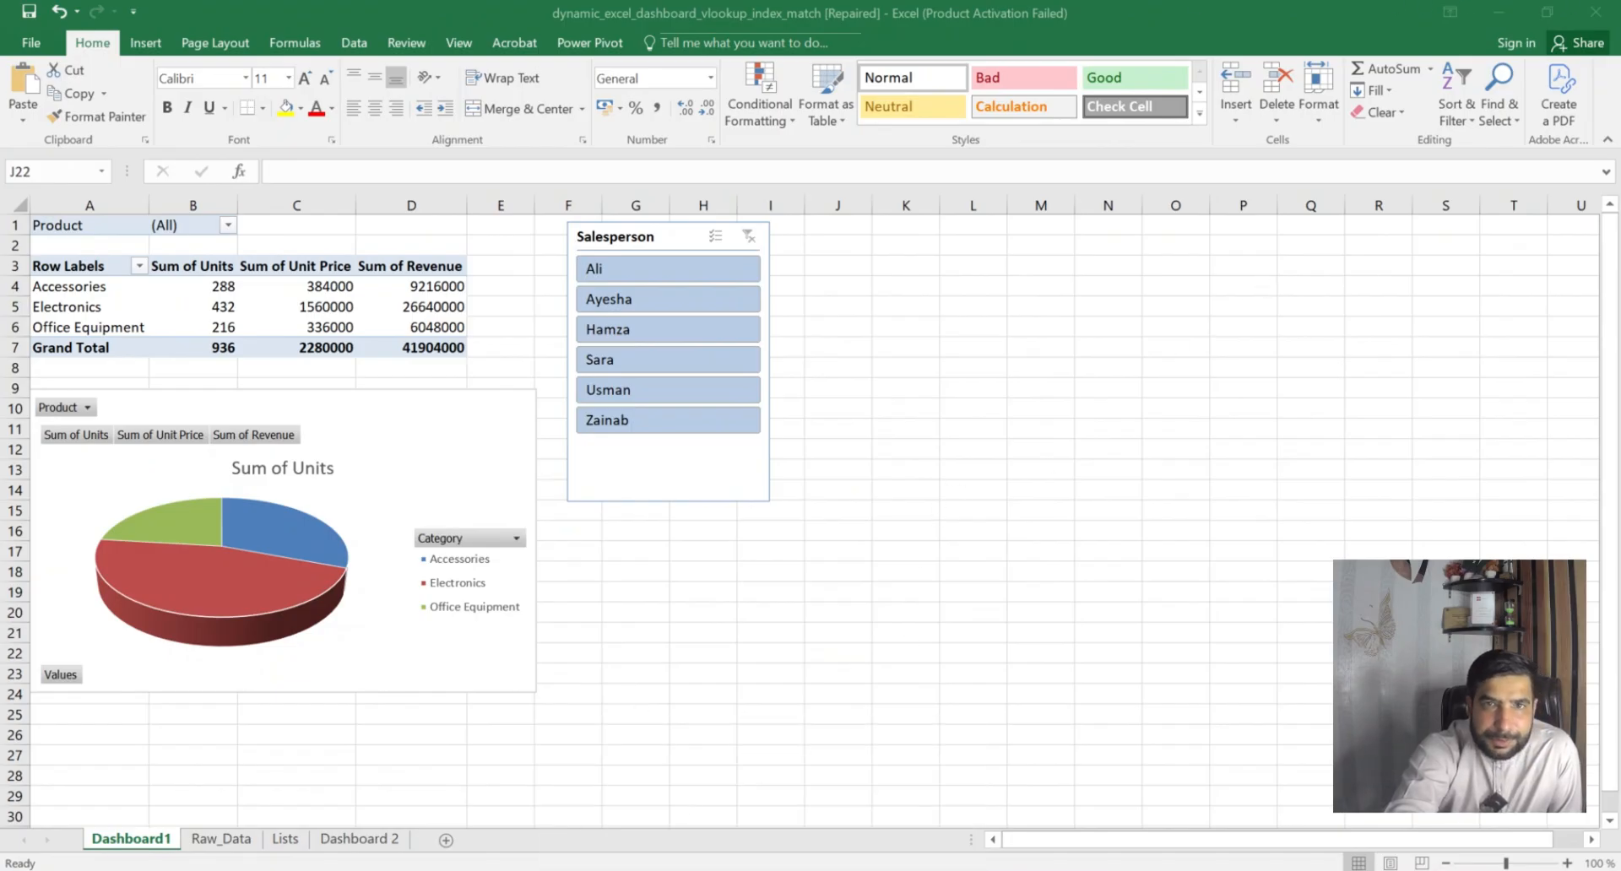
drag(8, 211, 686, 147)
double_click(687, 144)
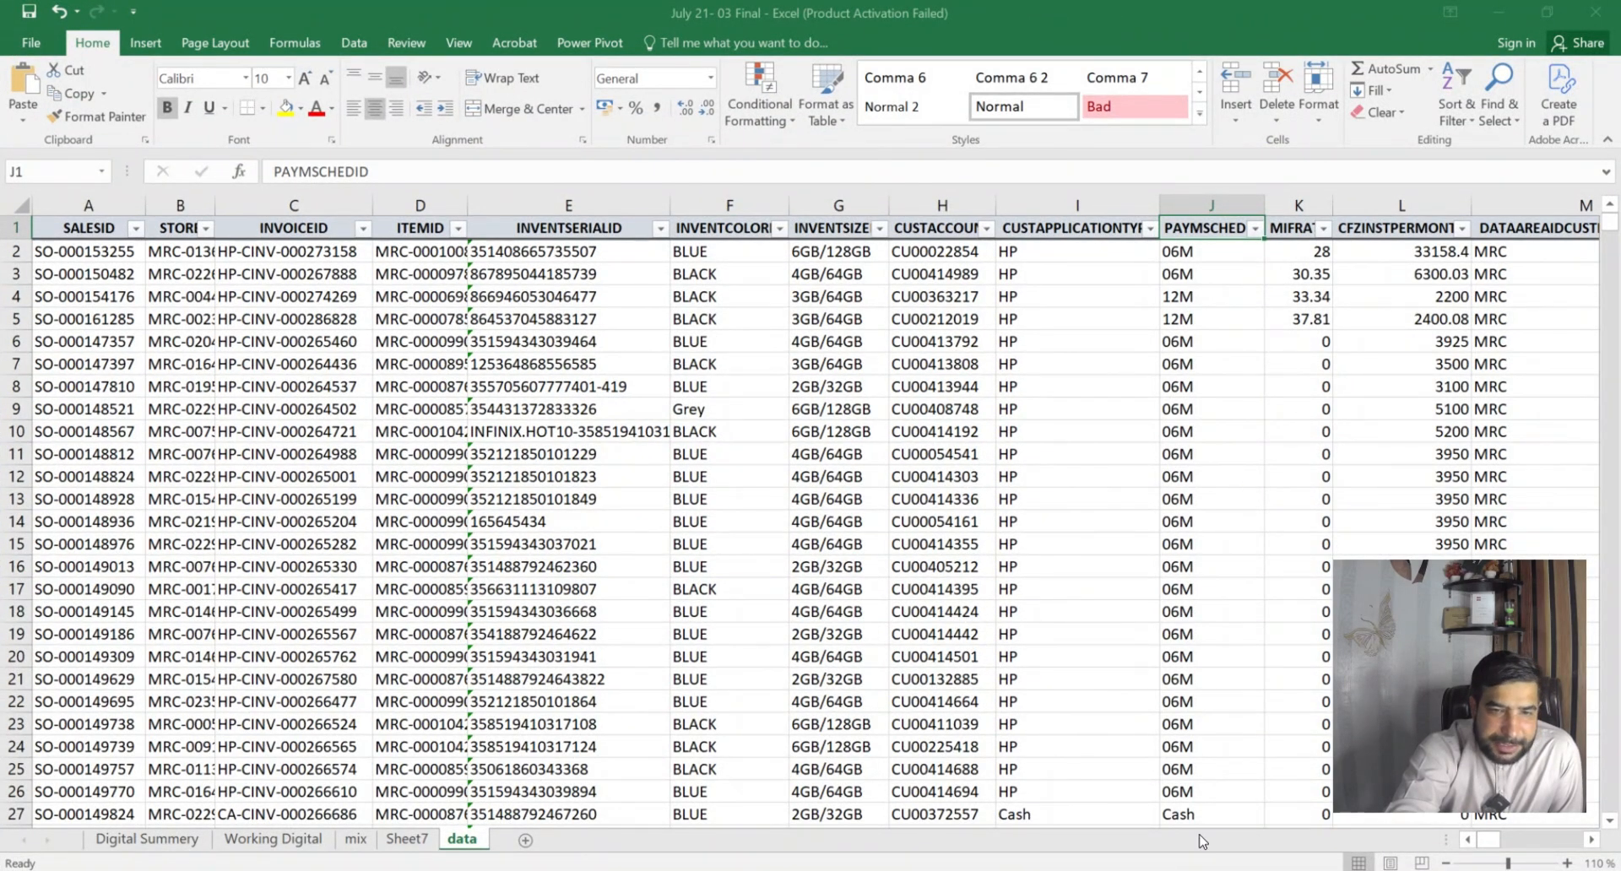
mouse_move(1491, 841)
mouse_down()
mouse_move(1572, 841)
mouse_move(1490, 841)
mouse_up()
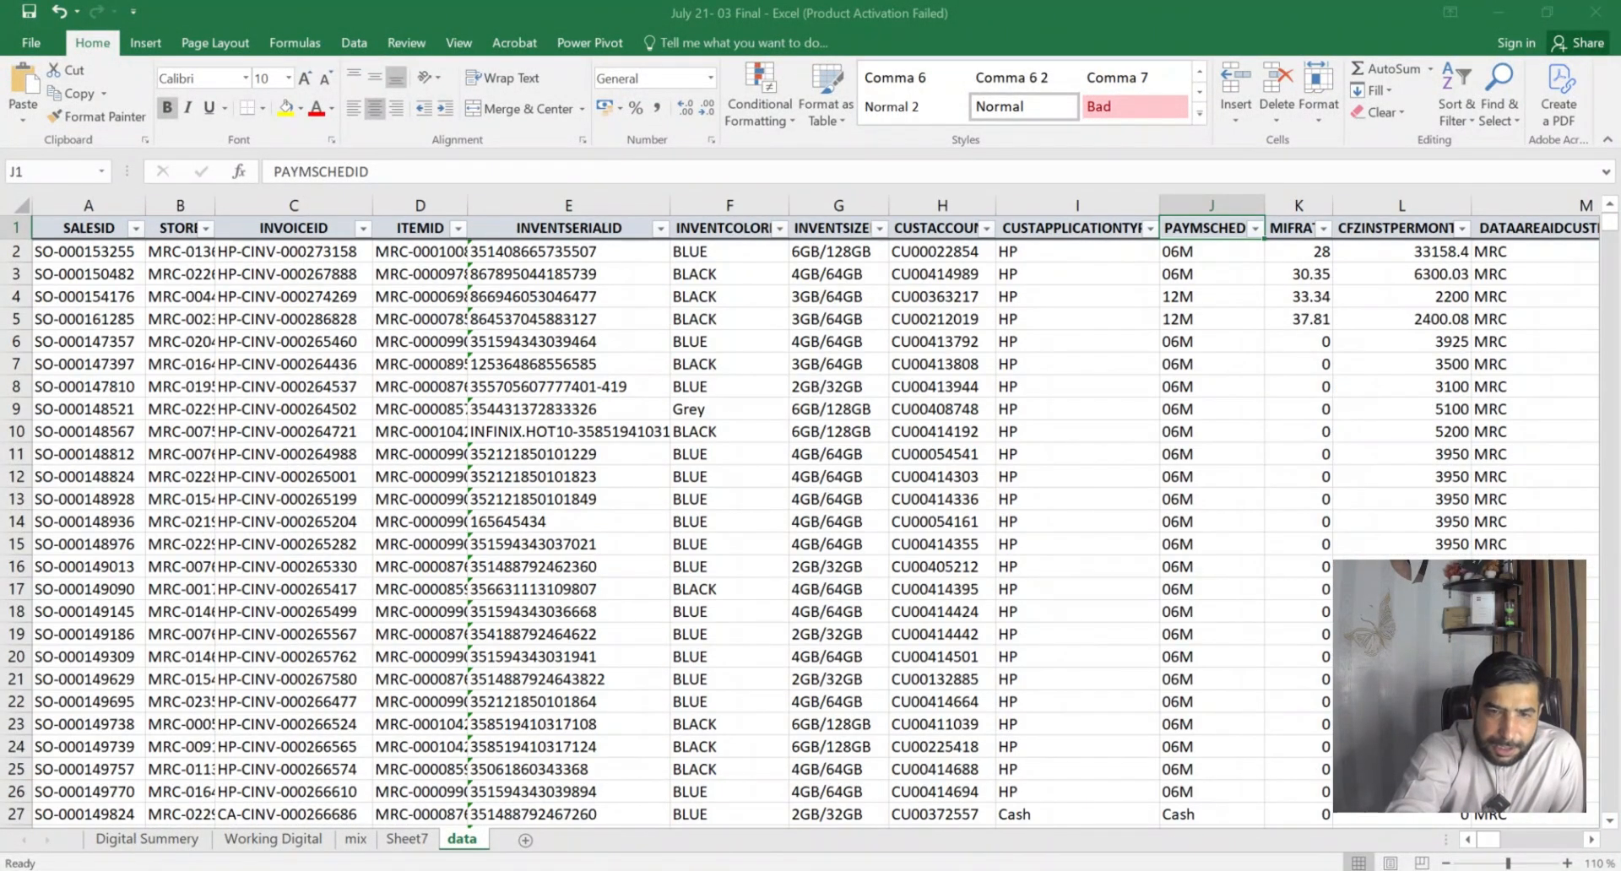
drag(1609, 226, 1594, 822)
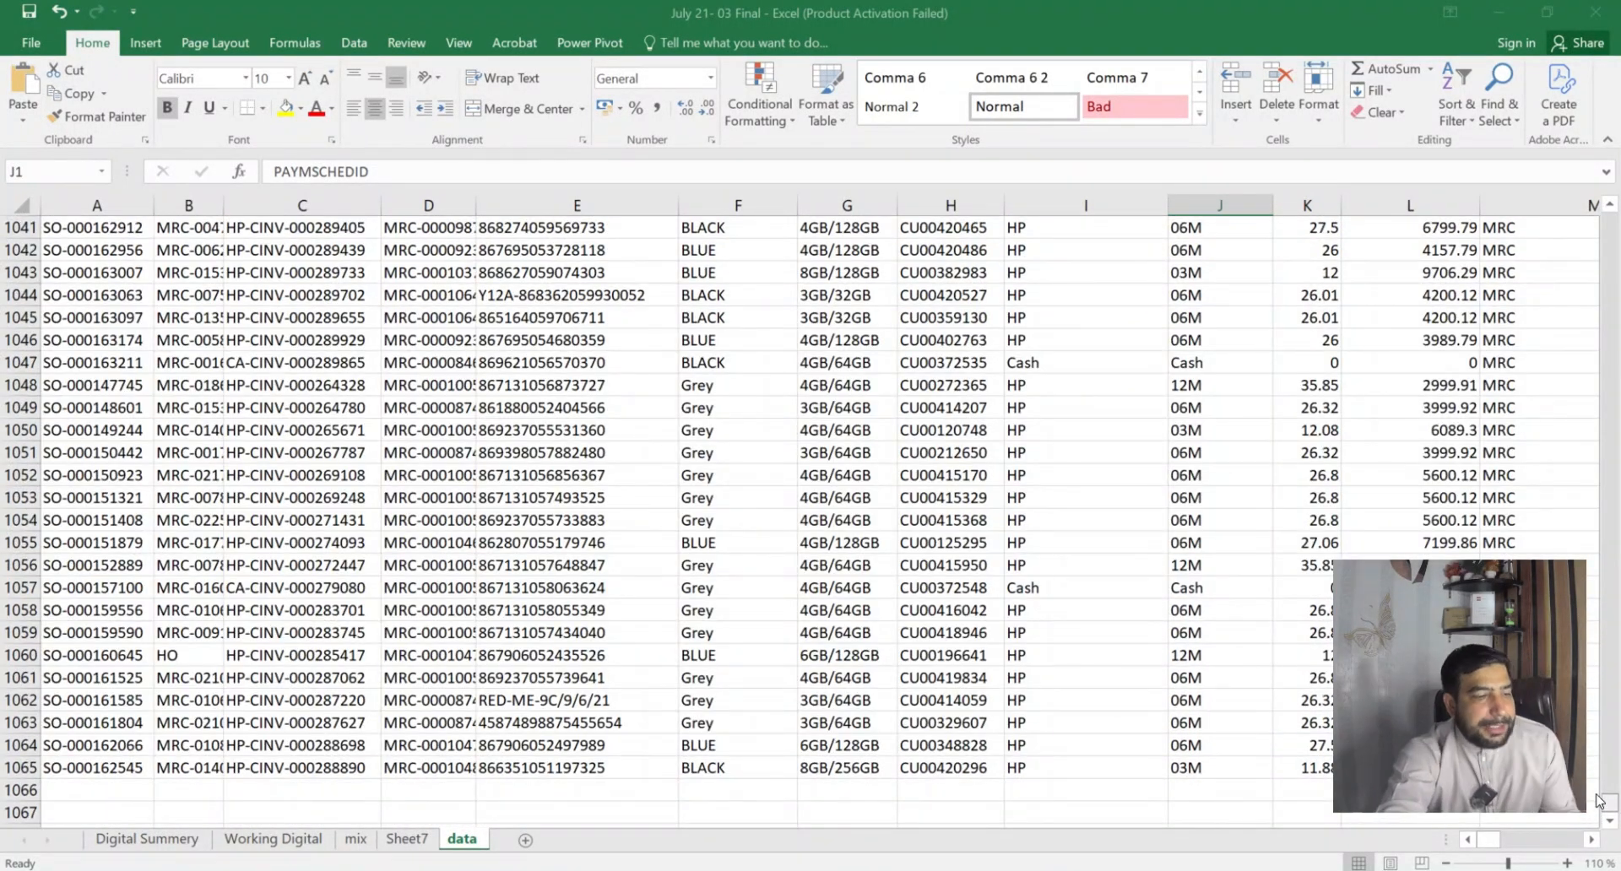
drag(1594, 822, 1592, 215)
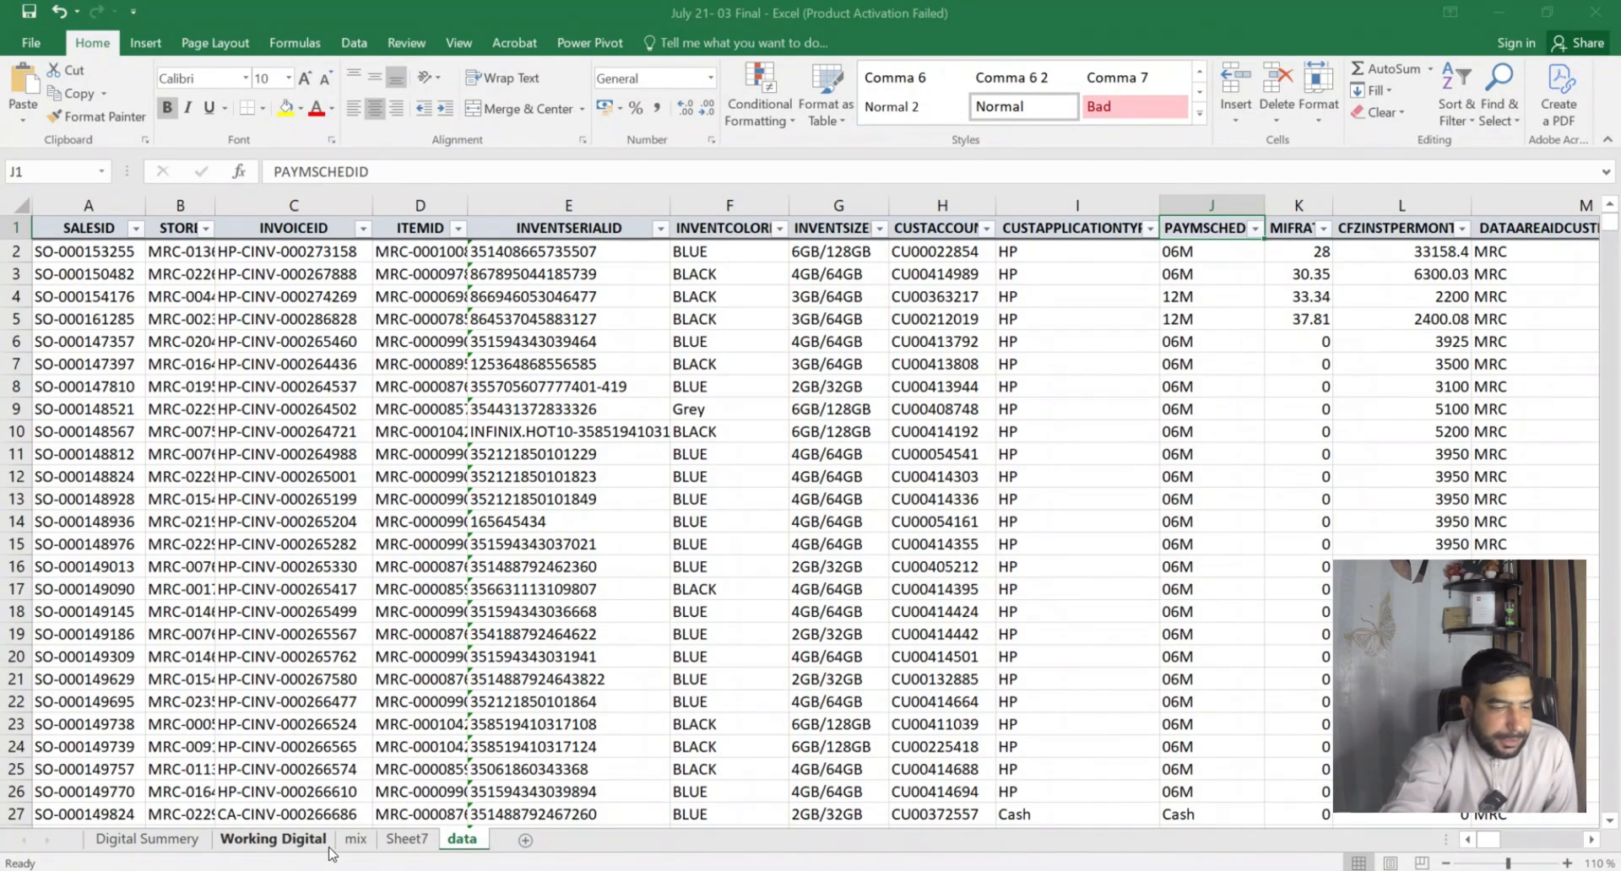
Open Sheet7 and examine its PivotTable of quantities by phone brand and model.
click(406, 839)
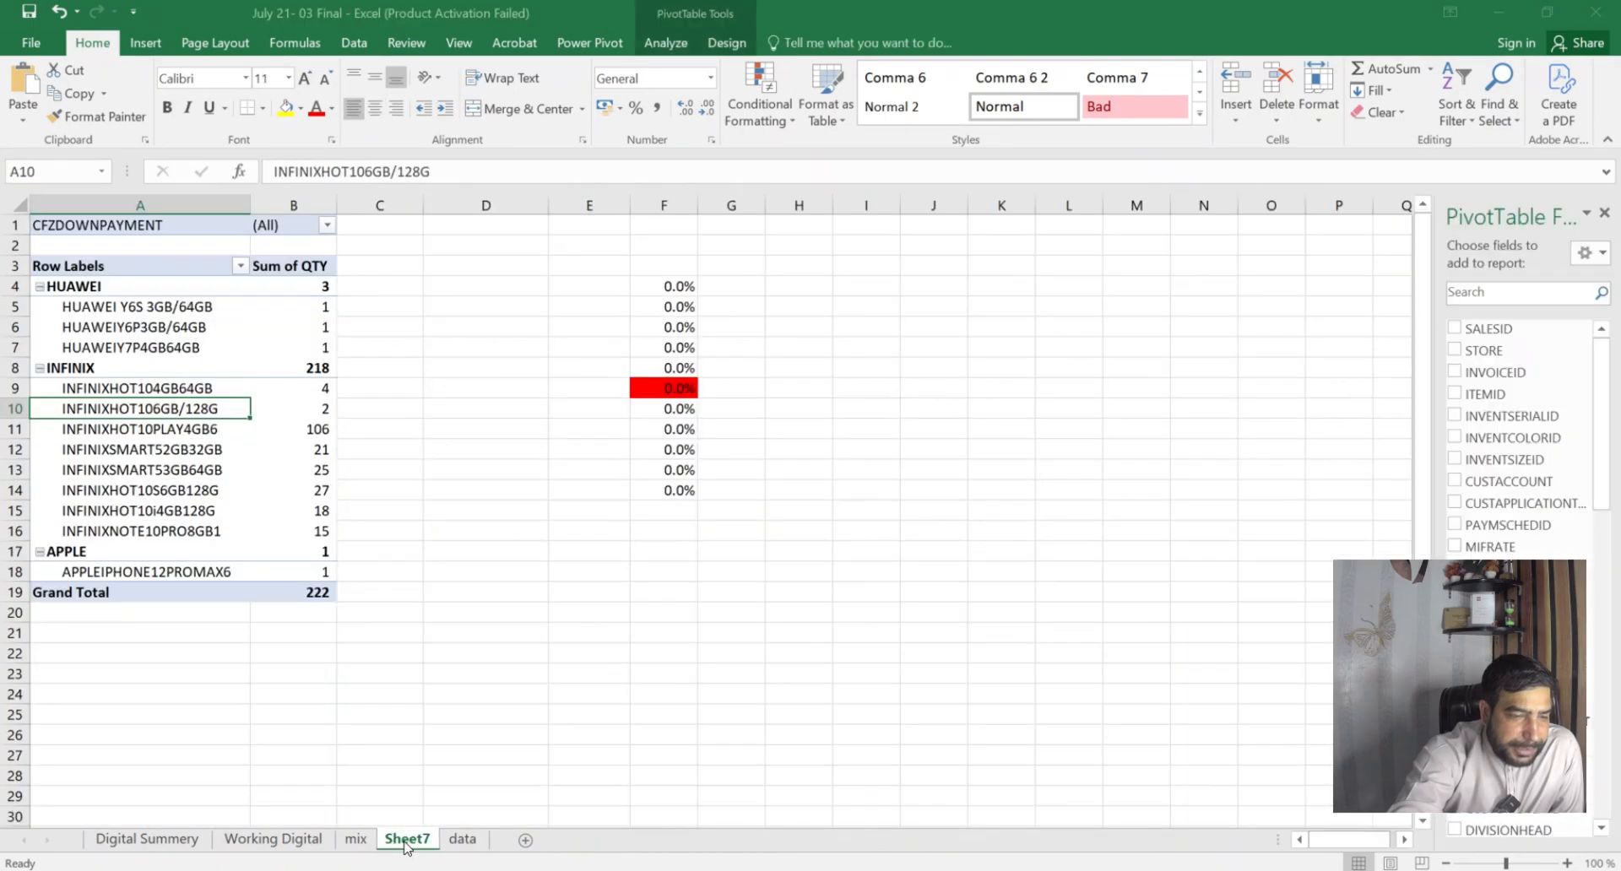
click(127, 308)
click(120, 401)
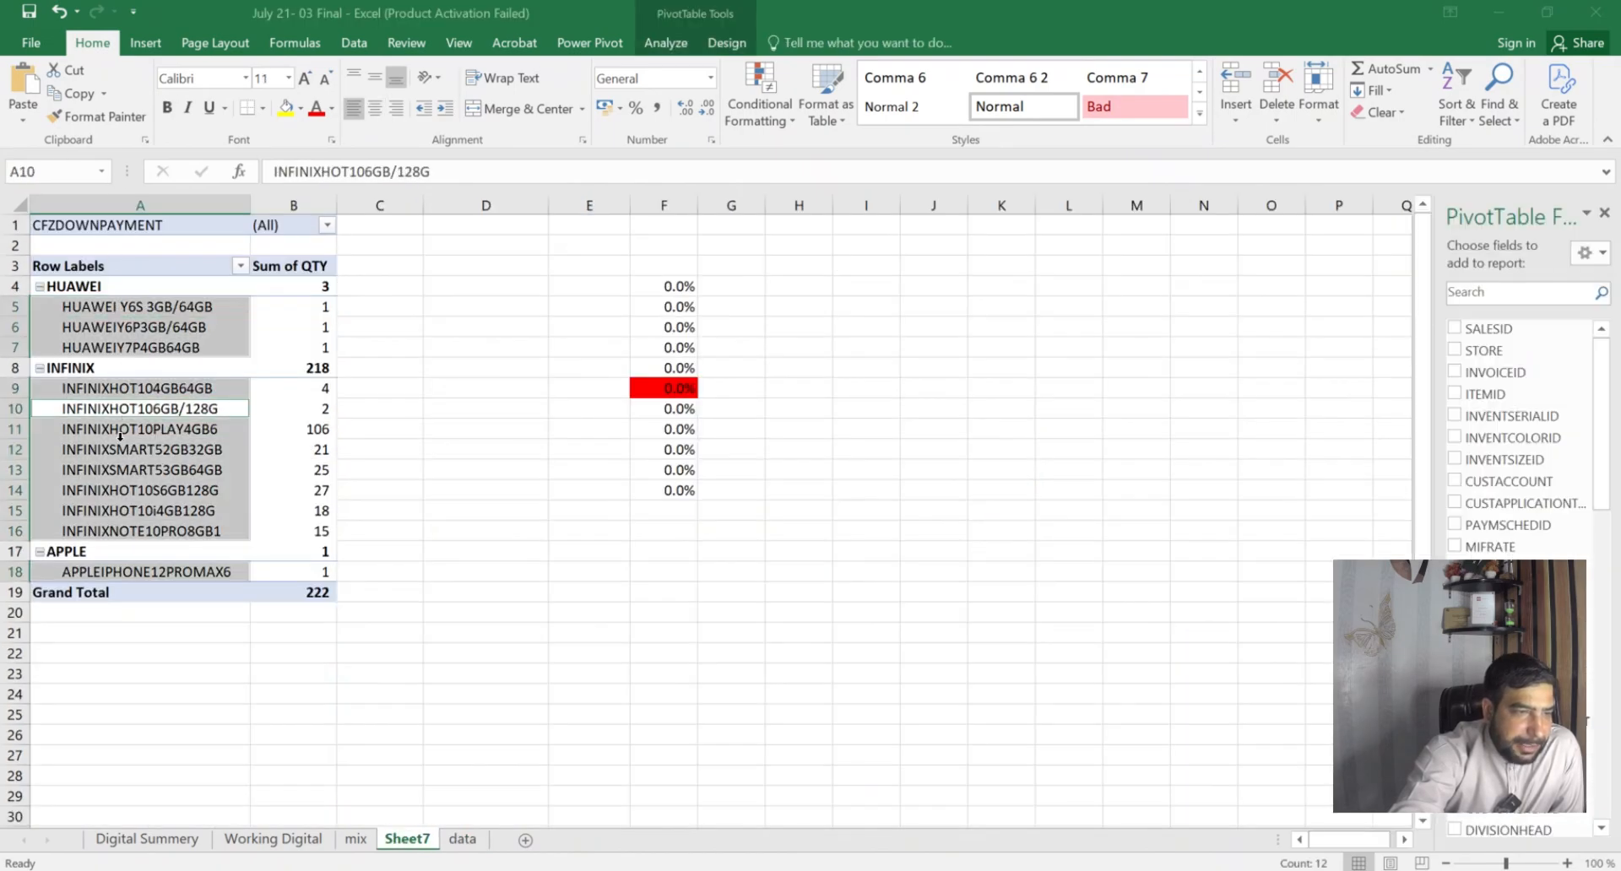
click(124, 309)
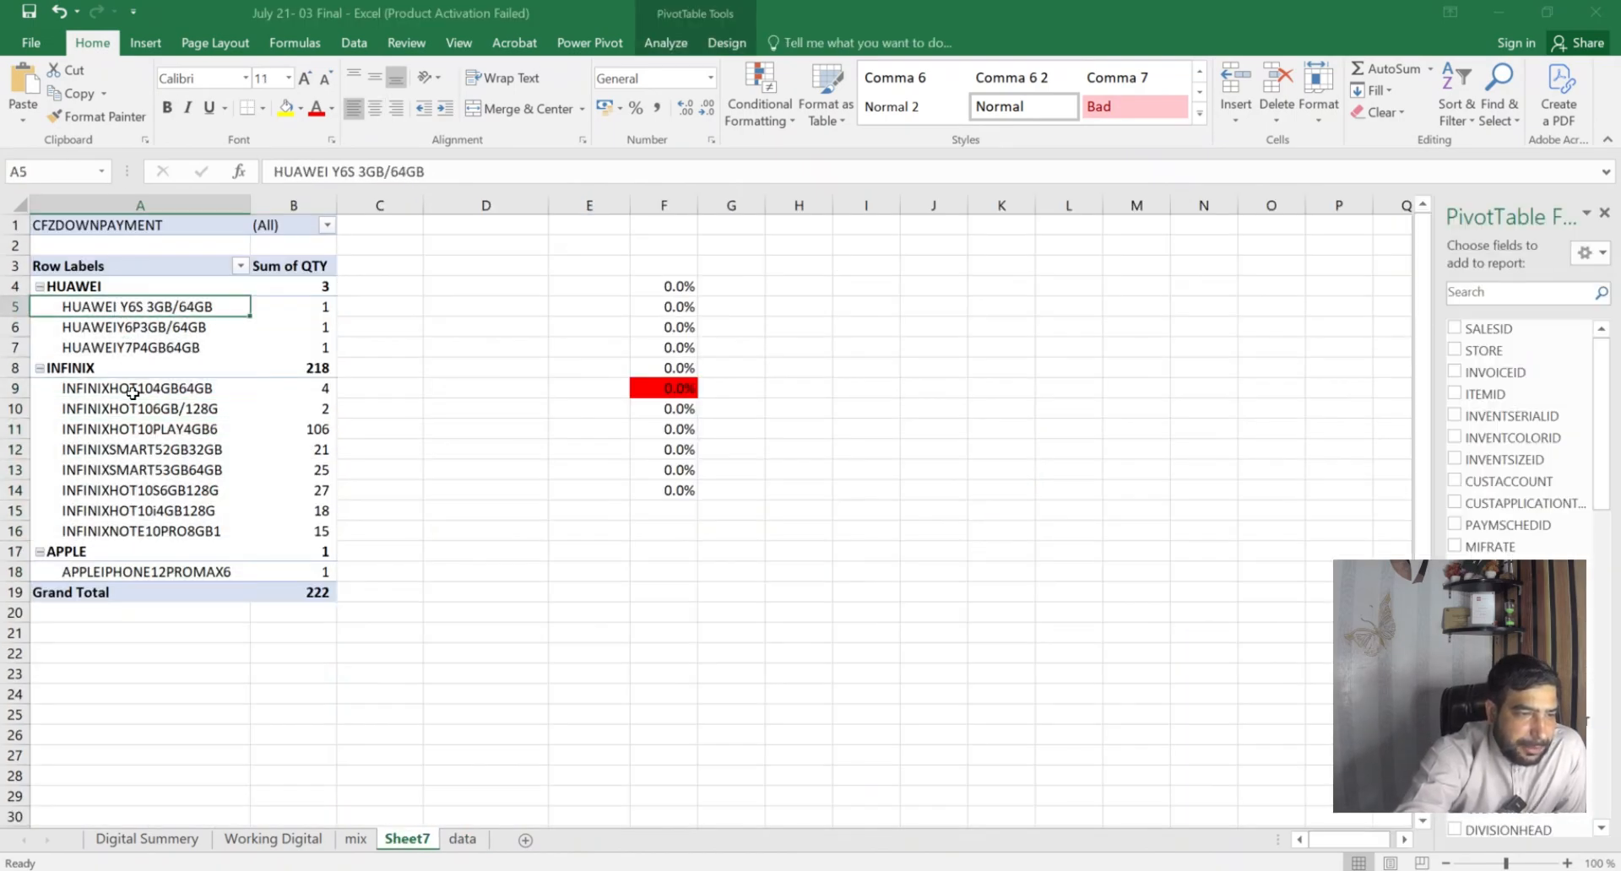
click(101, 531)
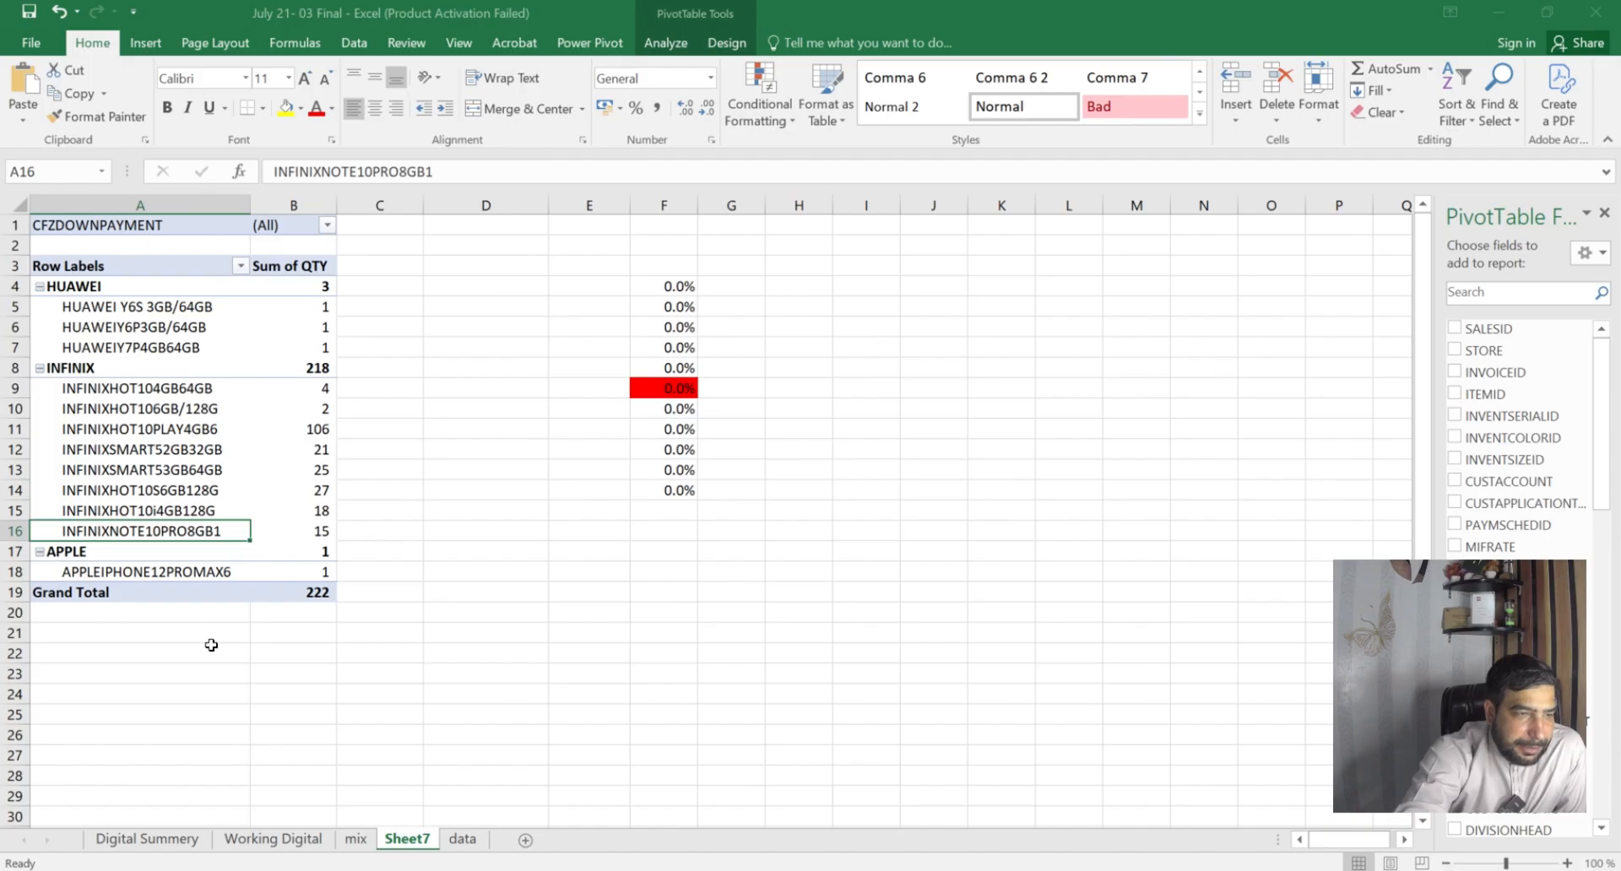
Open the mix sheet and examine the payment-plan PivotTable and the Budget Vs Actual Sales Mix chart.
click(355, 840)
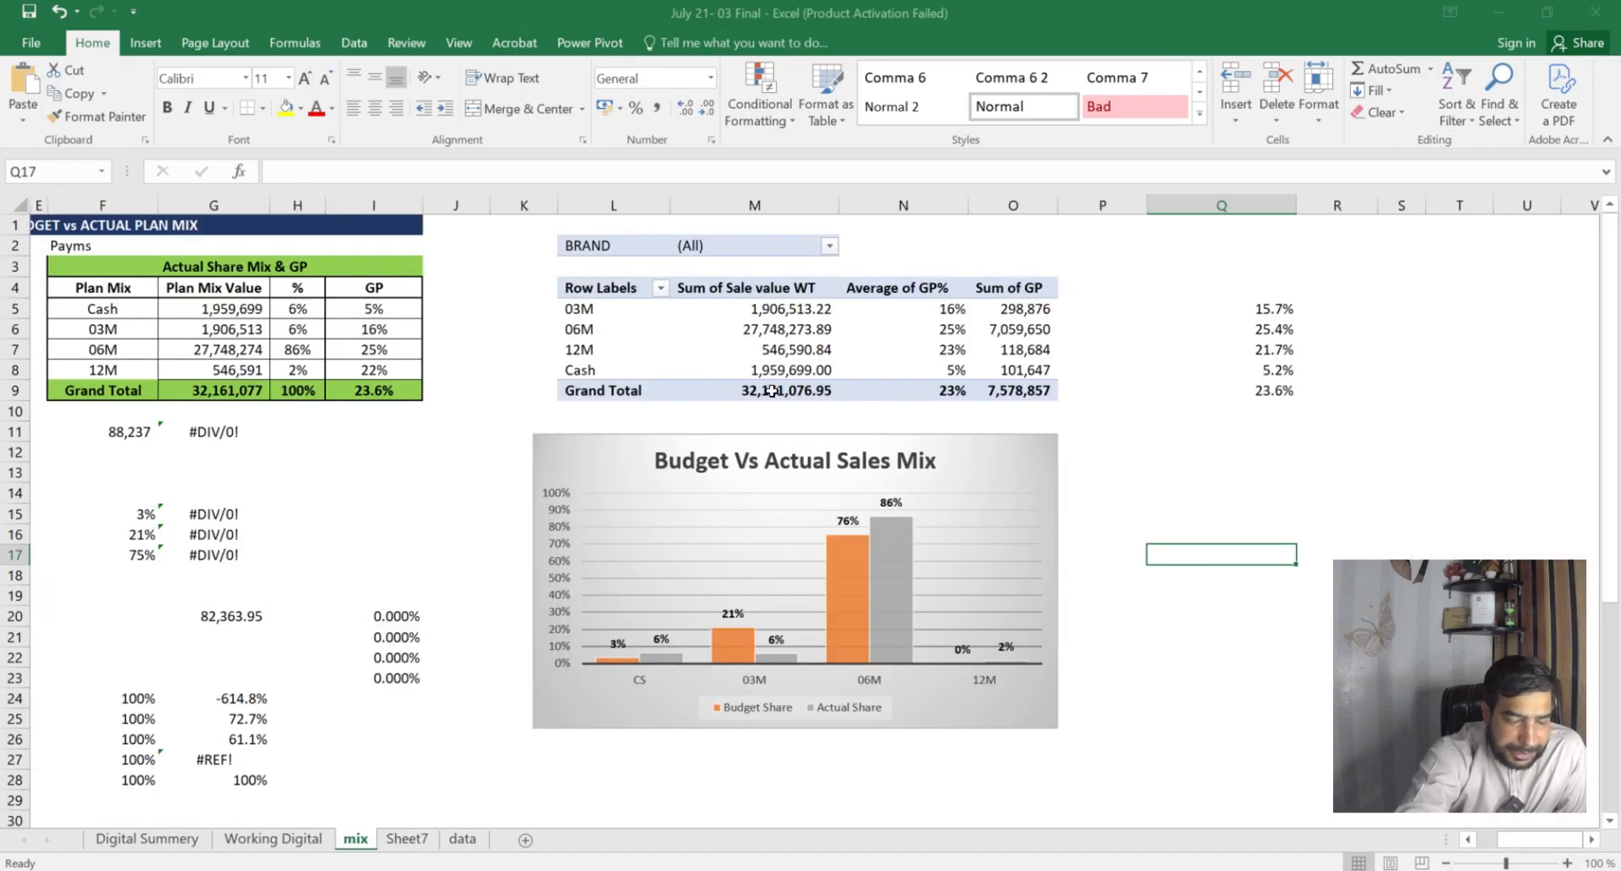
drag(587, 287, 1022, 389)
click(582, 309)
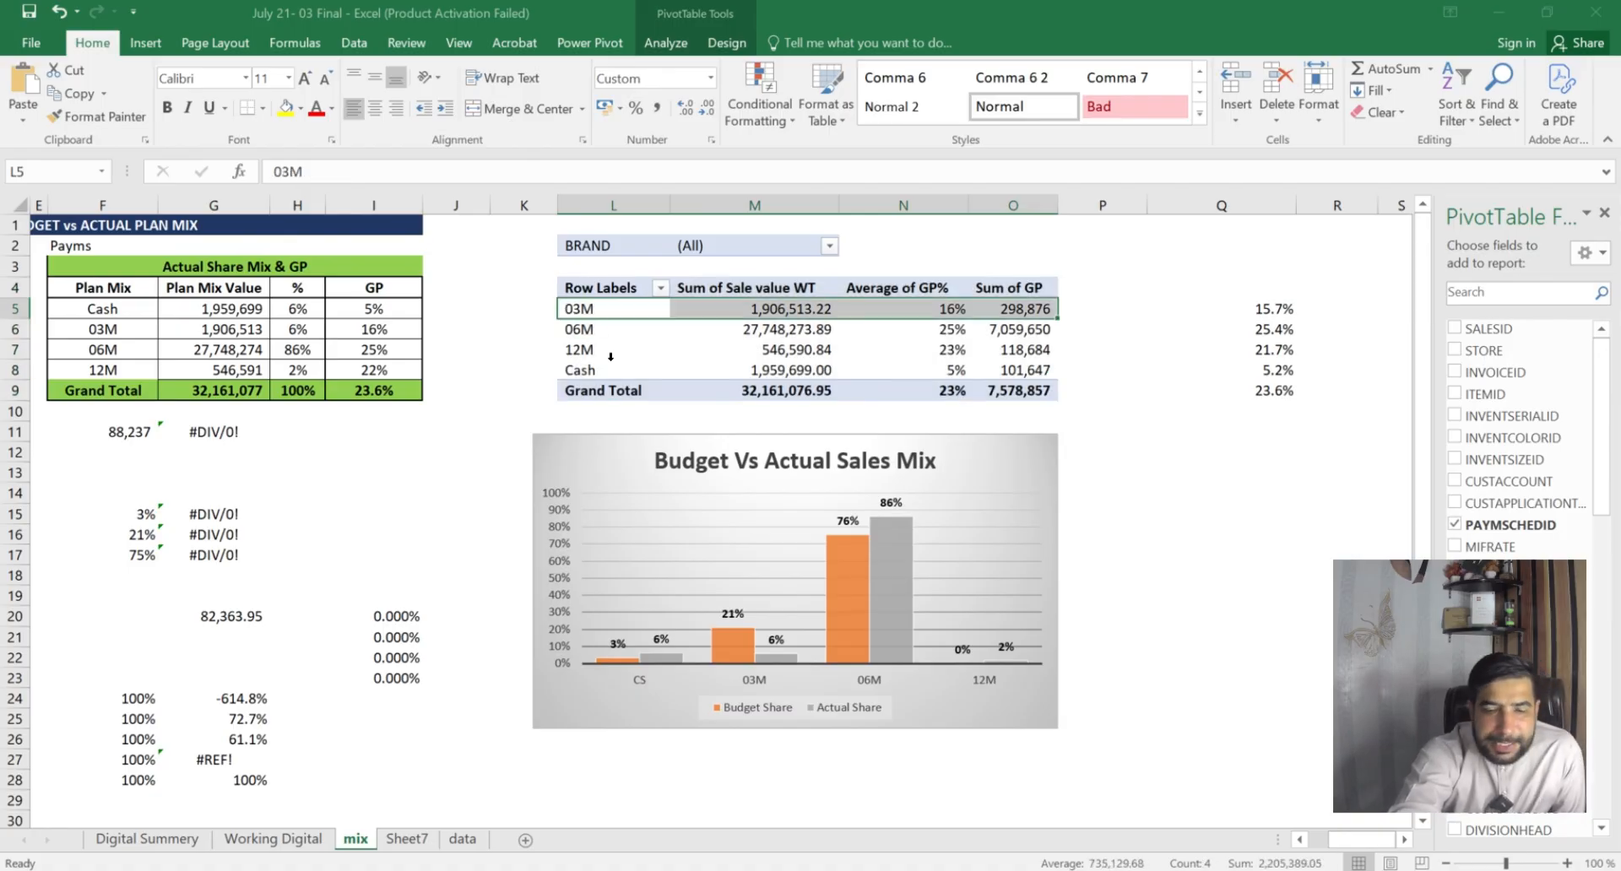
click(588, 343)
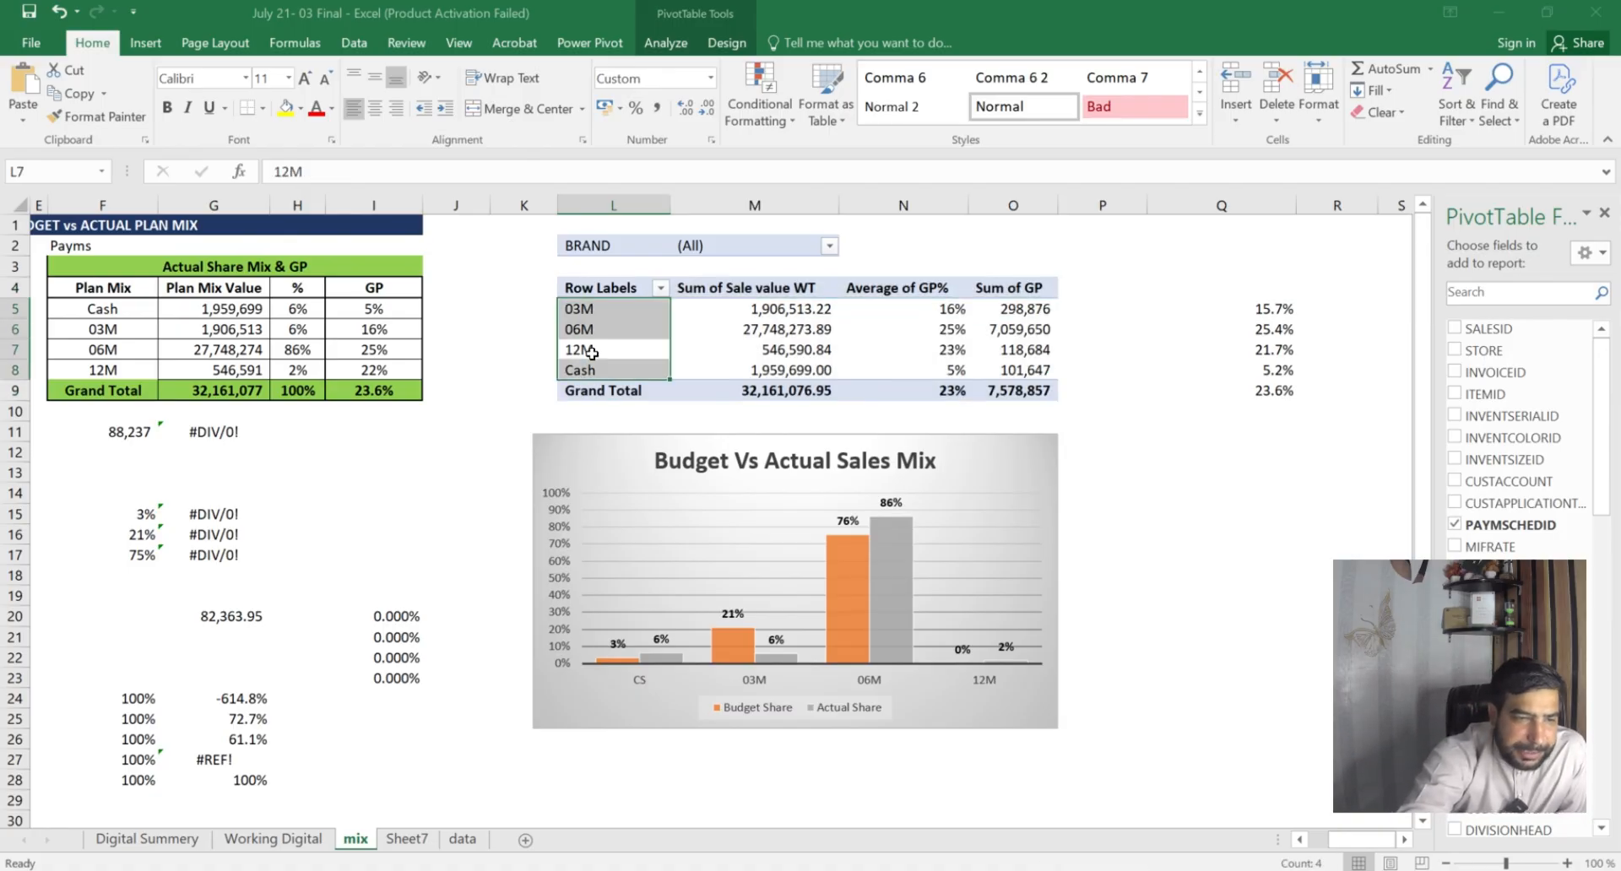
key(Up)
key(Up)
key(Up)
key(Down)
key(Down)
key(Down)
key(Down)
drag(591, 369, 1035, 289)
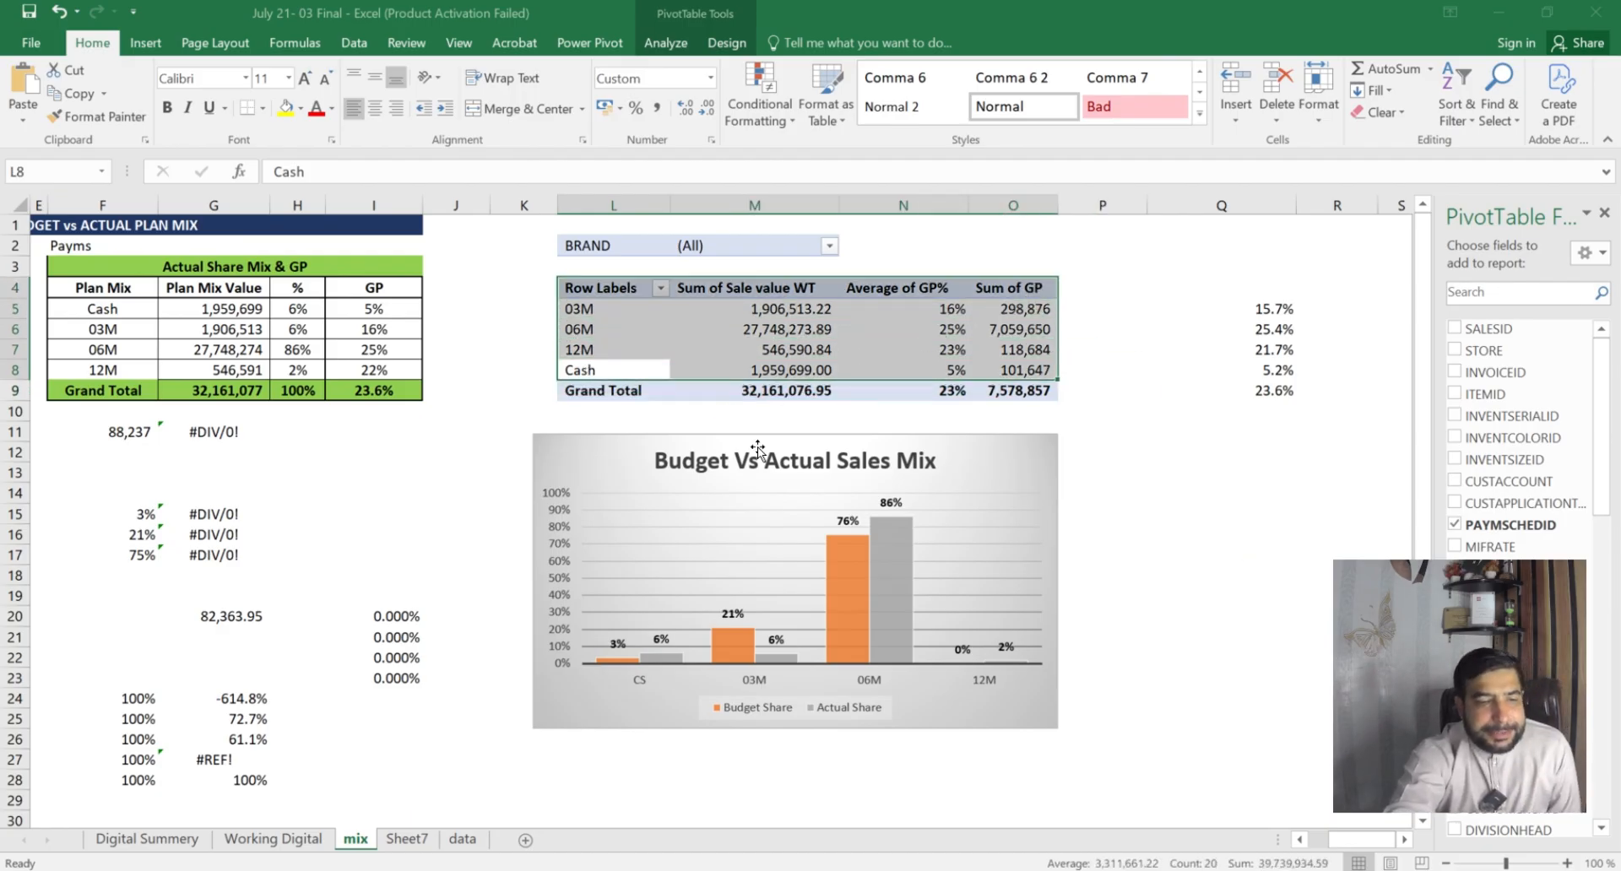
click(773, 477)
click(748, 519)
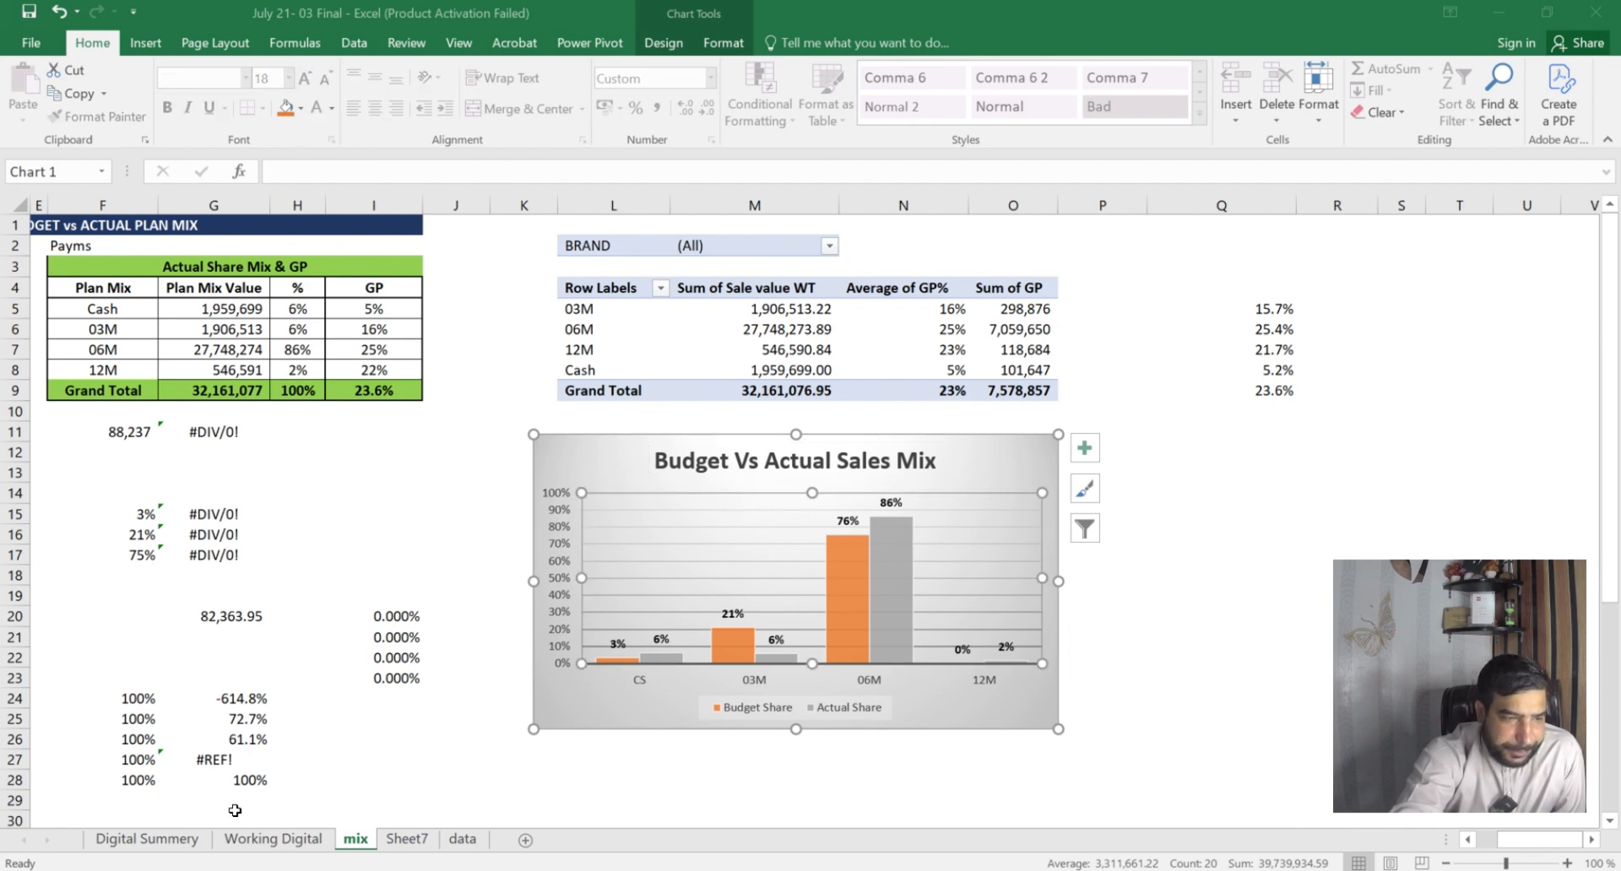
Open the Working Digital sheet and examine the brand PivotTable with its quantity, sale value, net cost and GP columns.
click(256, 840)
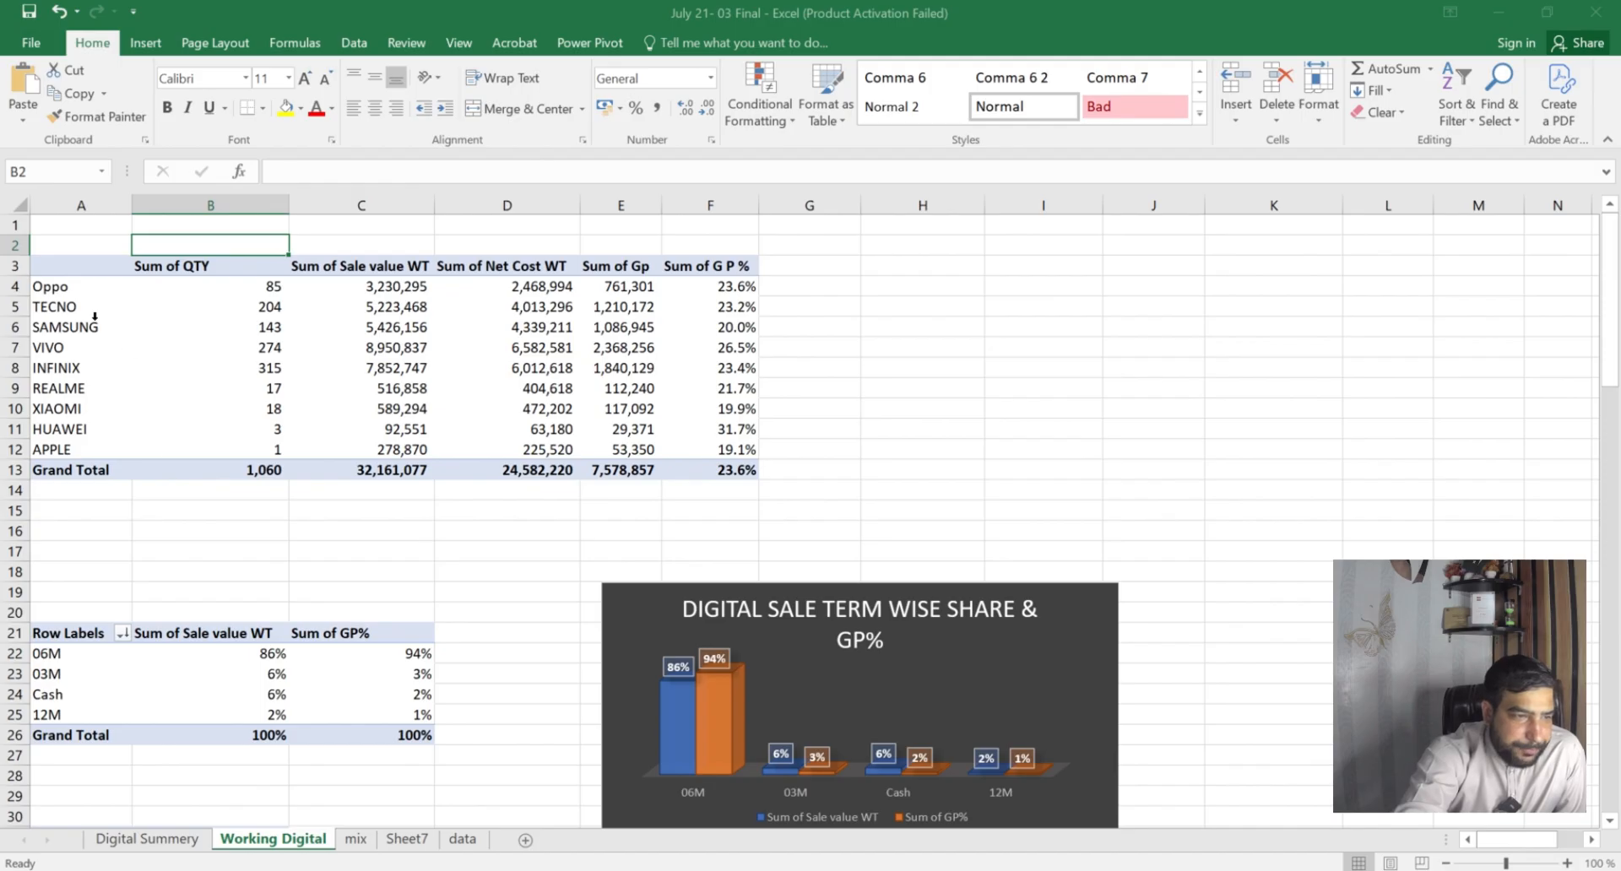
drag(55, 288, 725, 475)
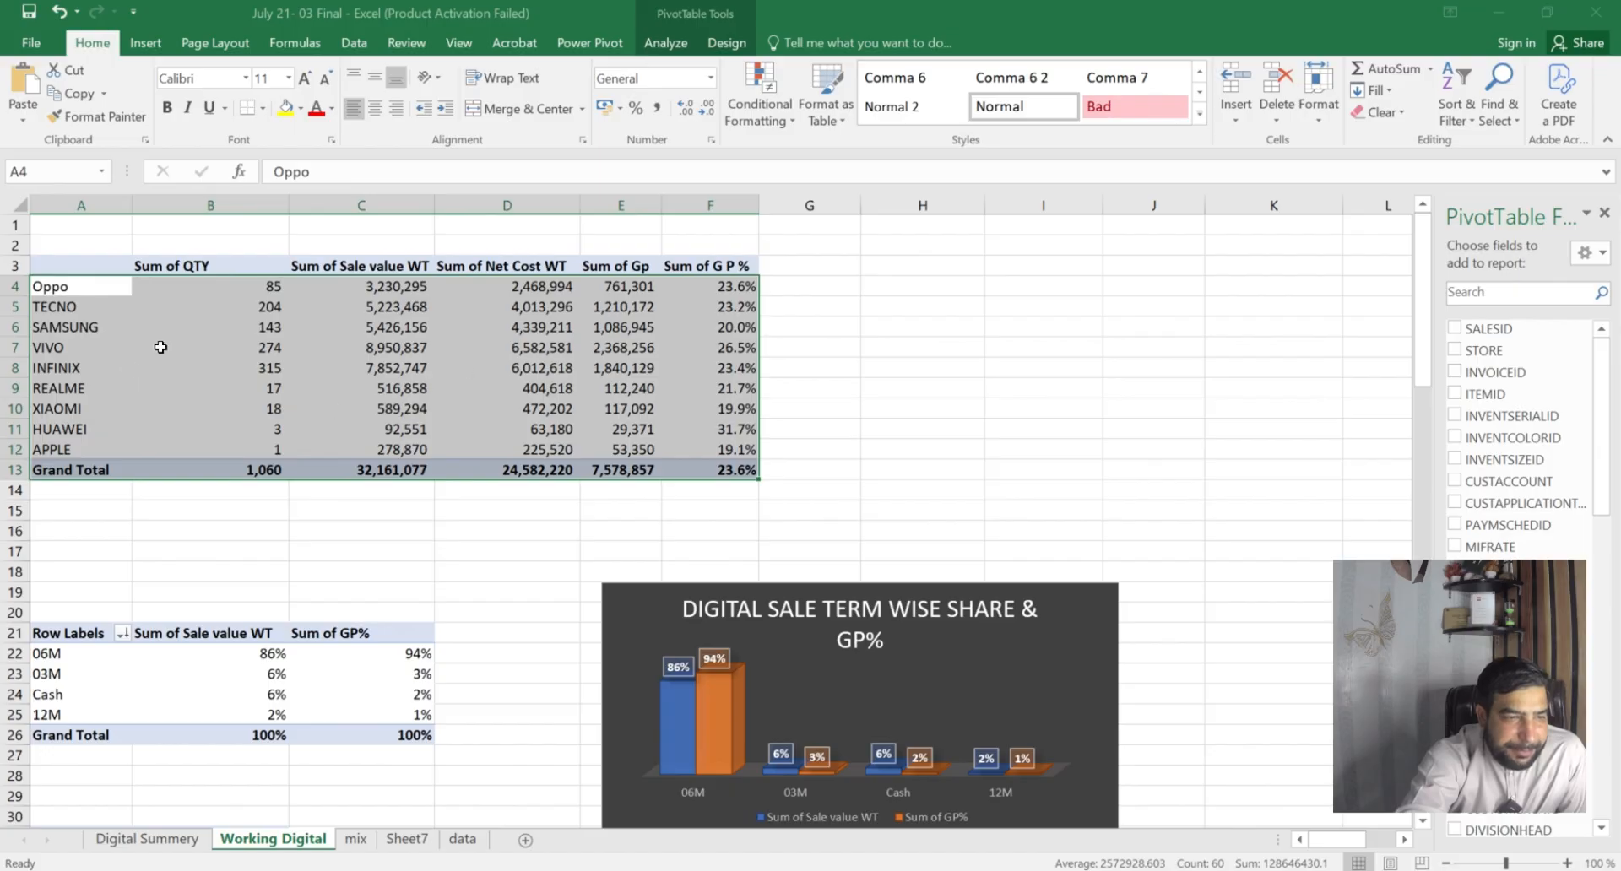
click(69, 314)
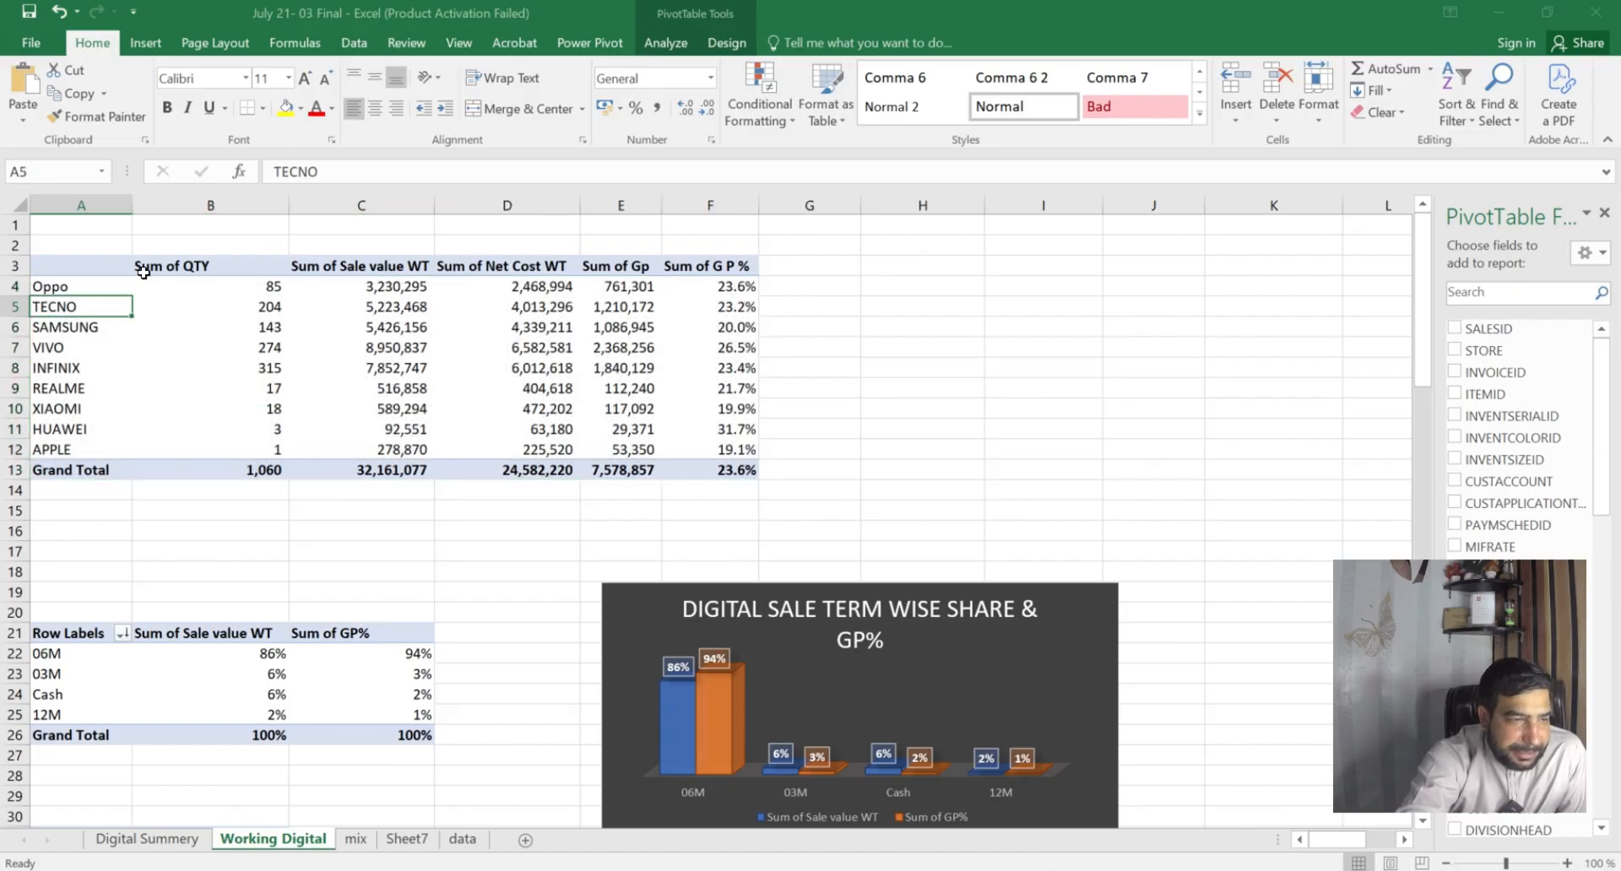
click(188, 269)
click(397, 284)
click(559, 268)
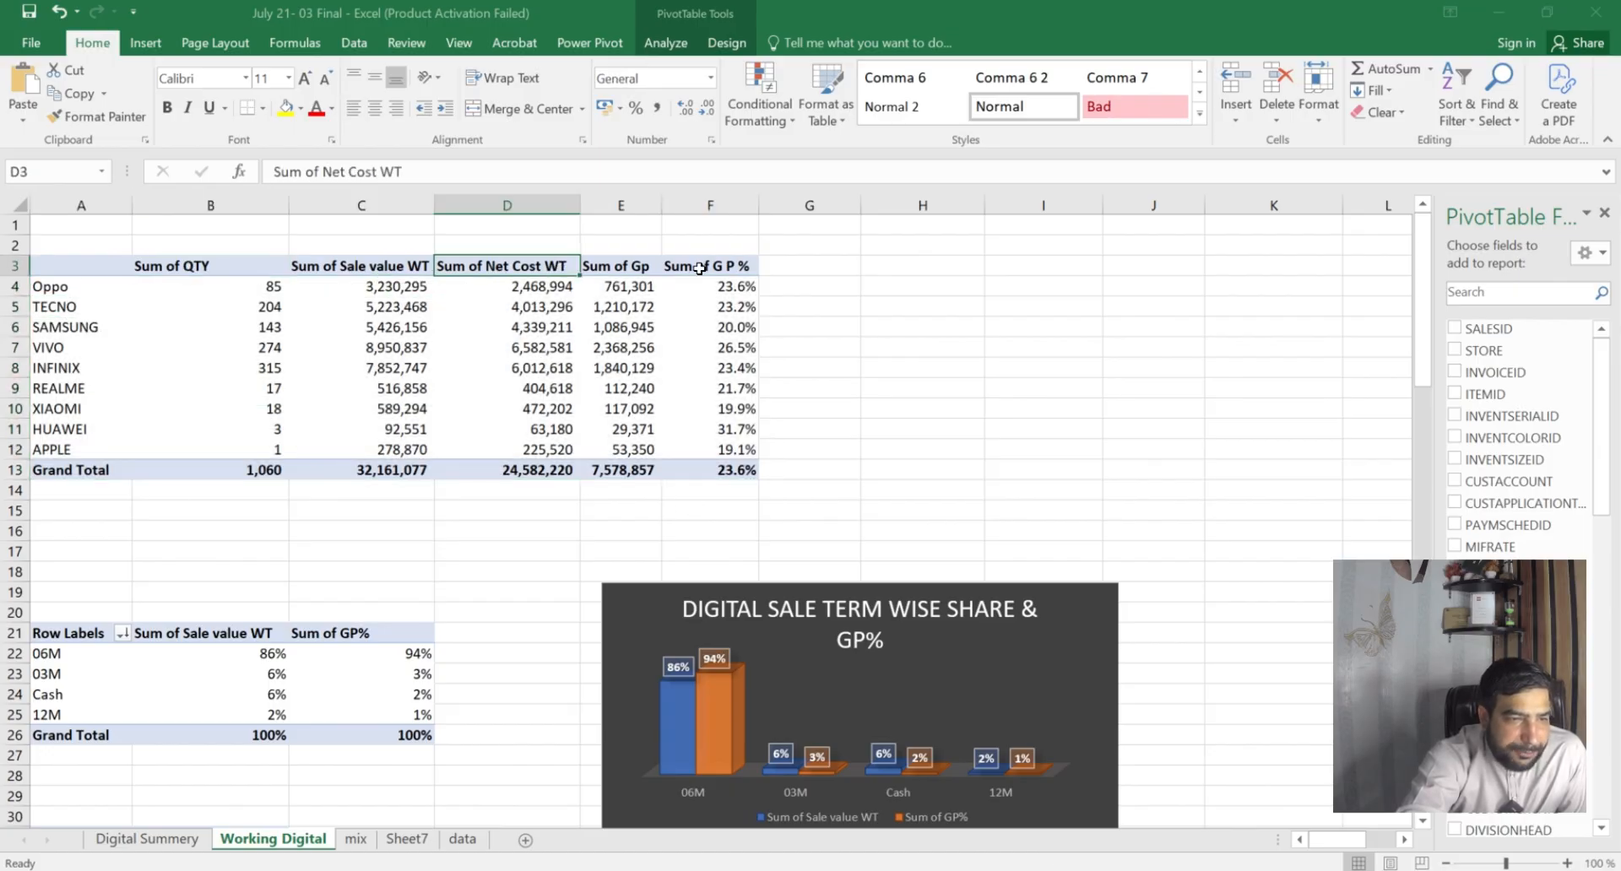
click(699, 268)
drag(699, 268, 709, 329)
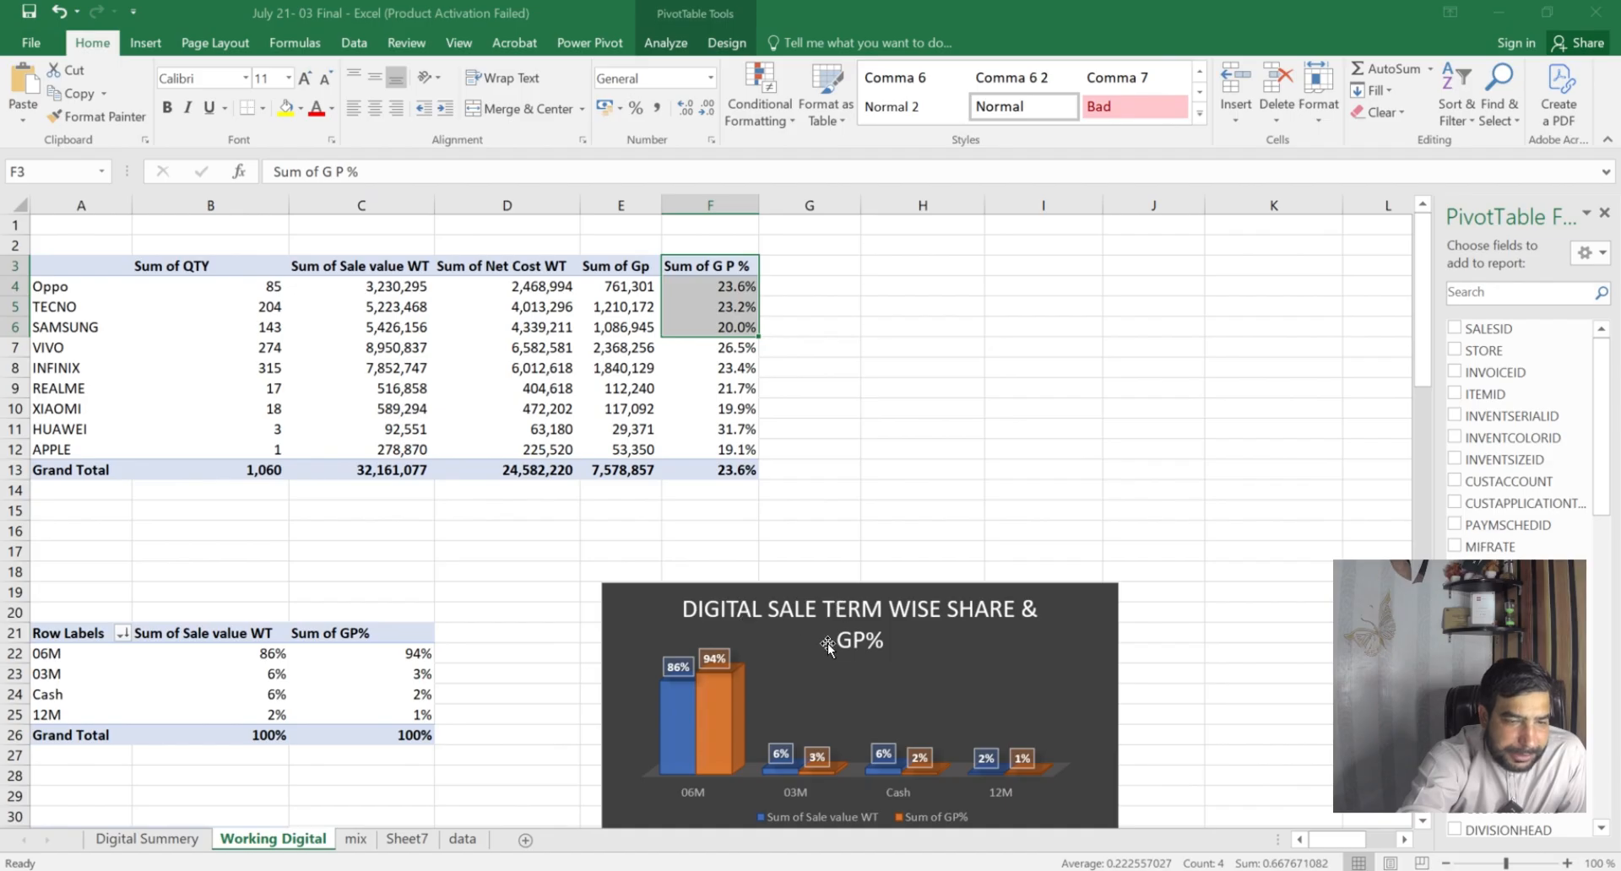
Look through the term, sale type, brand and zone PivotTables and their charts further down the Working Digital sheet.
click(867, 615)
scroll(867, 614, down, 2)
scroll(892, 520, down, 4)
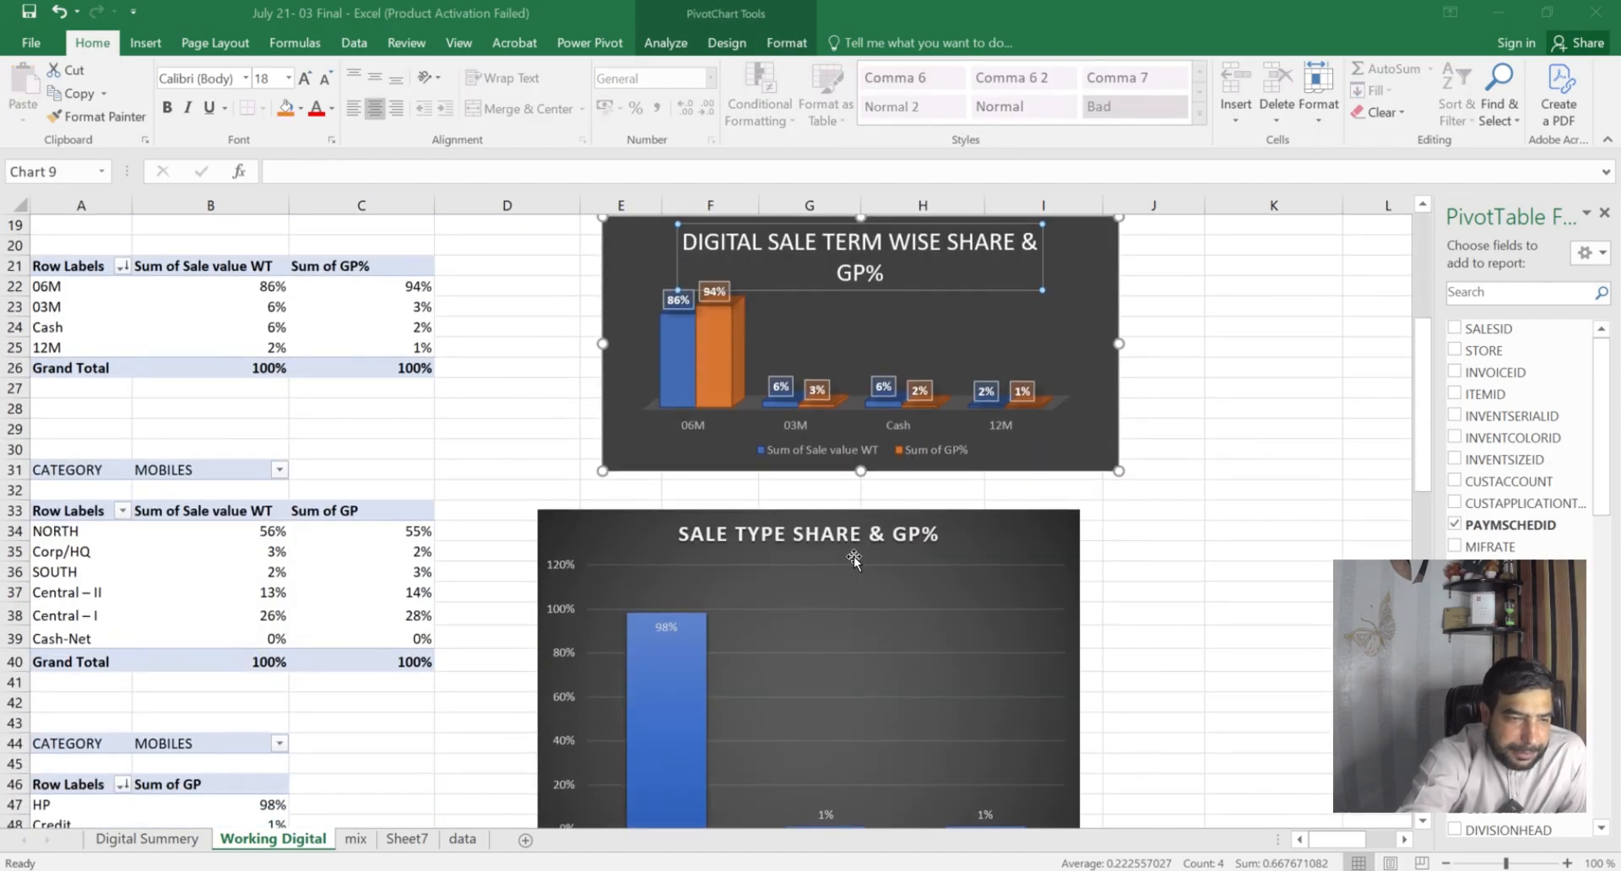
scroll(855, 557, down, 9)
scroll(716, 543, down, 9)
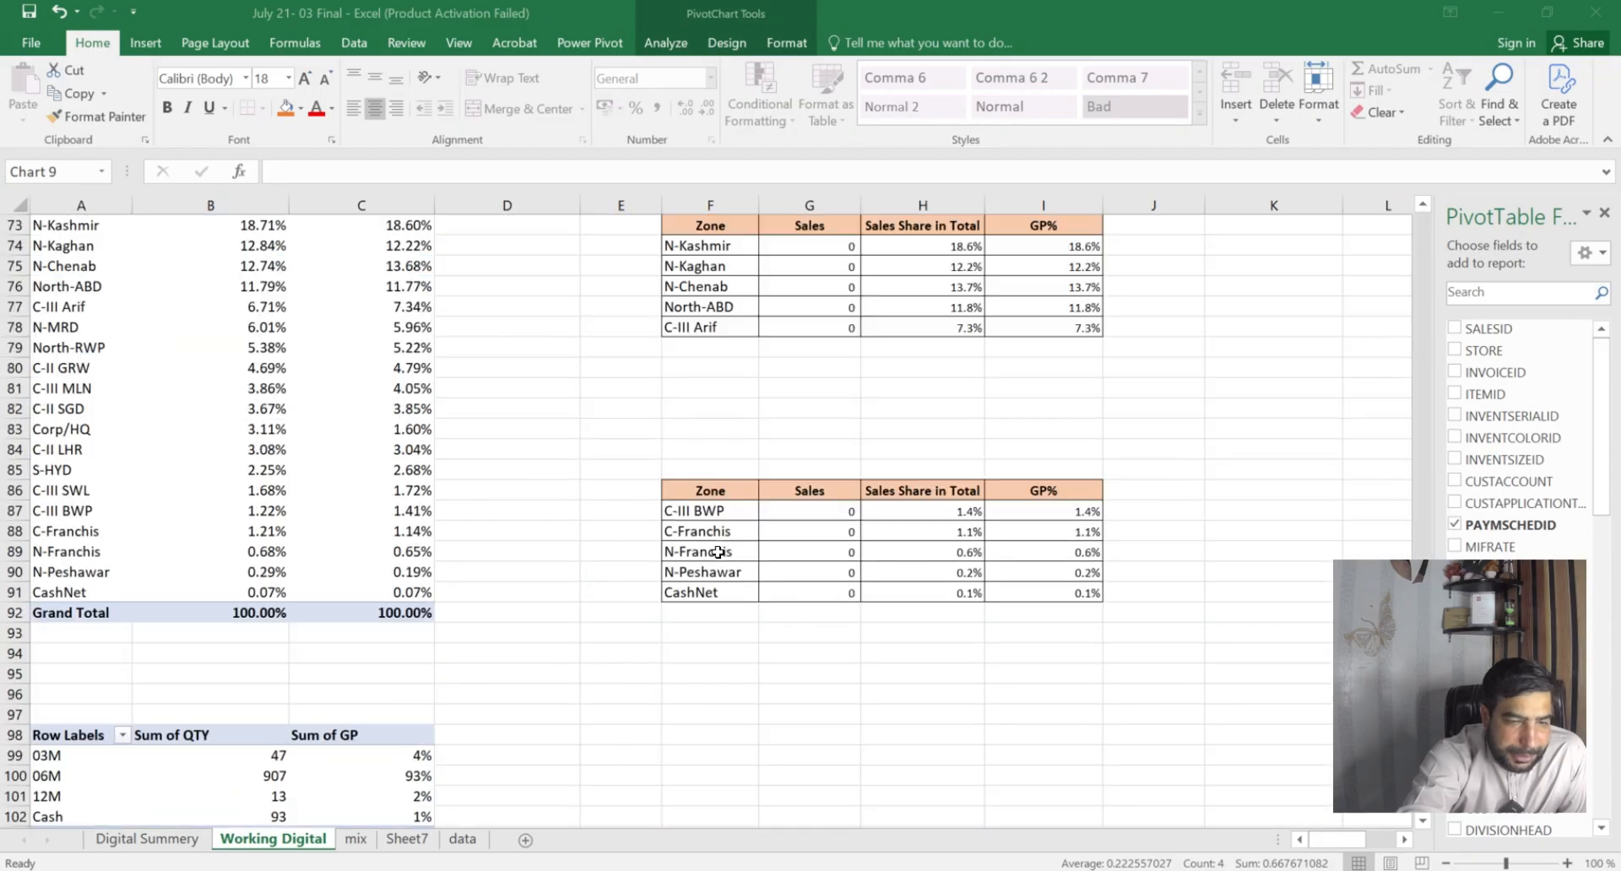
scroll(554, 620, down, 5)
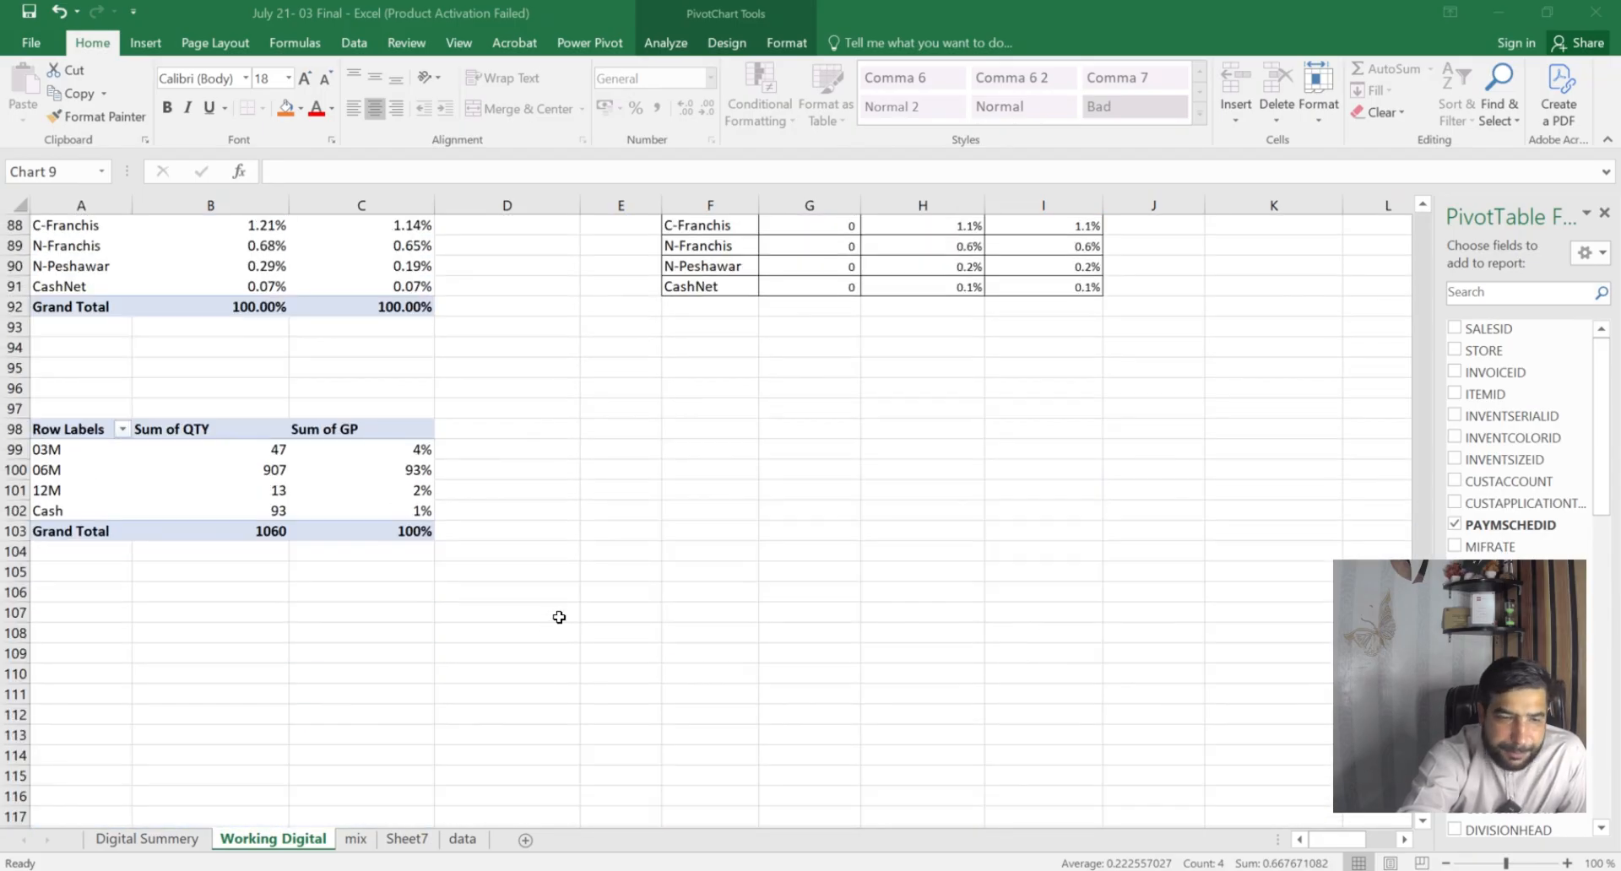
scroll(559, 617, up, 9)
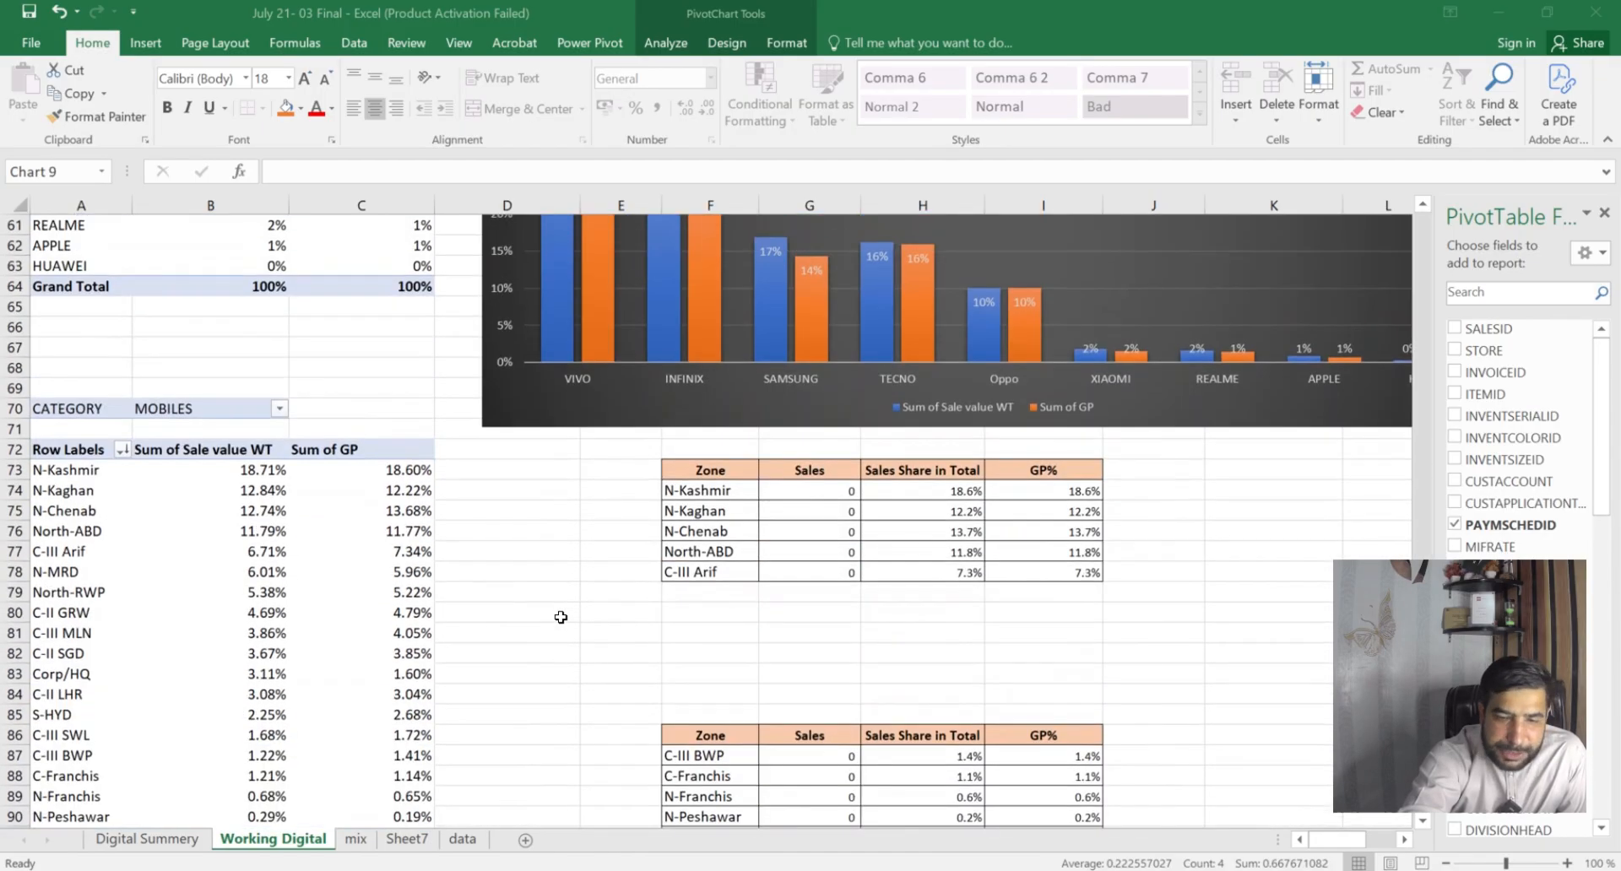
scroll(561, 617, up, 2)
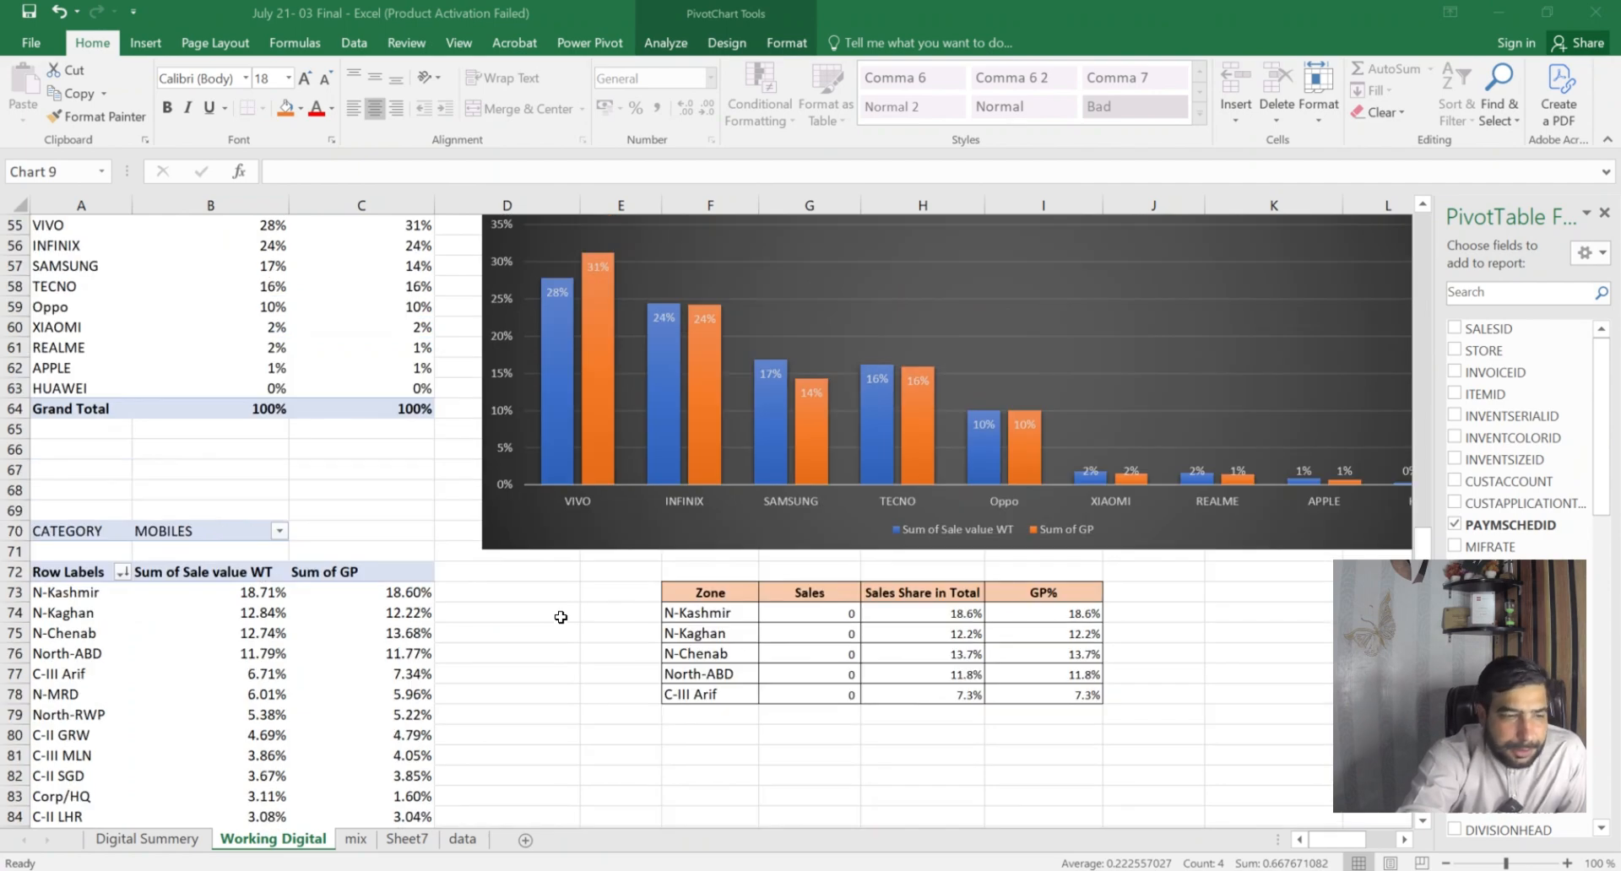
Review the brand, sale type and term charts again on the way back to the first PivotTable of the Working Digital sheet.
scroll(560, 617, up, 5)
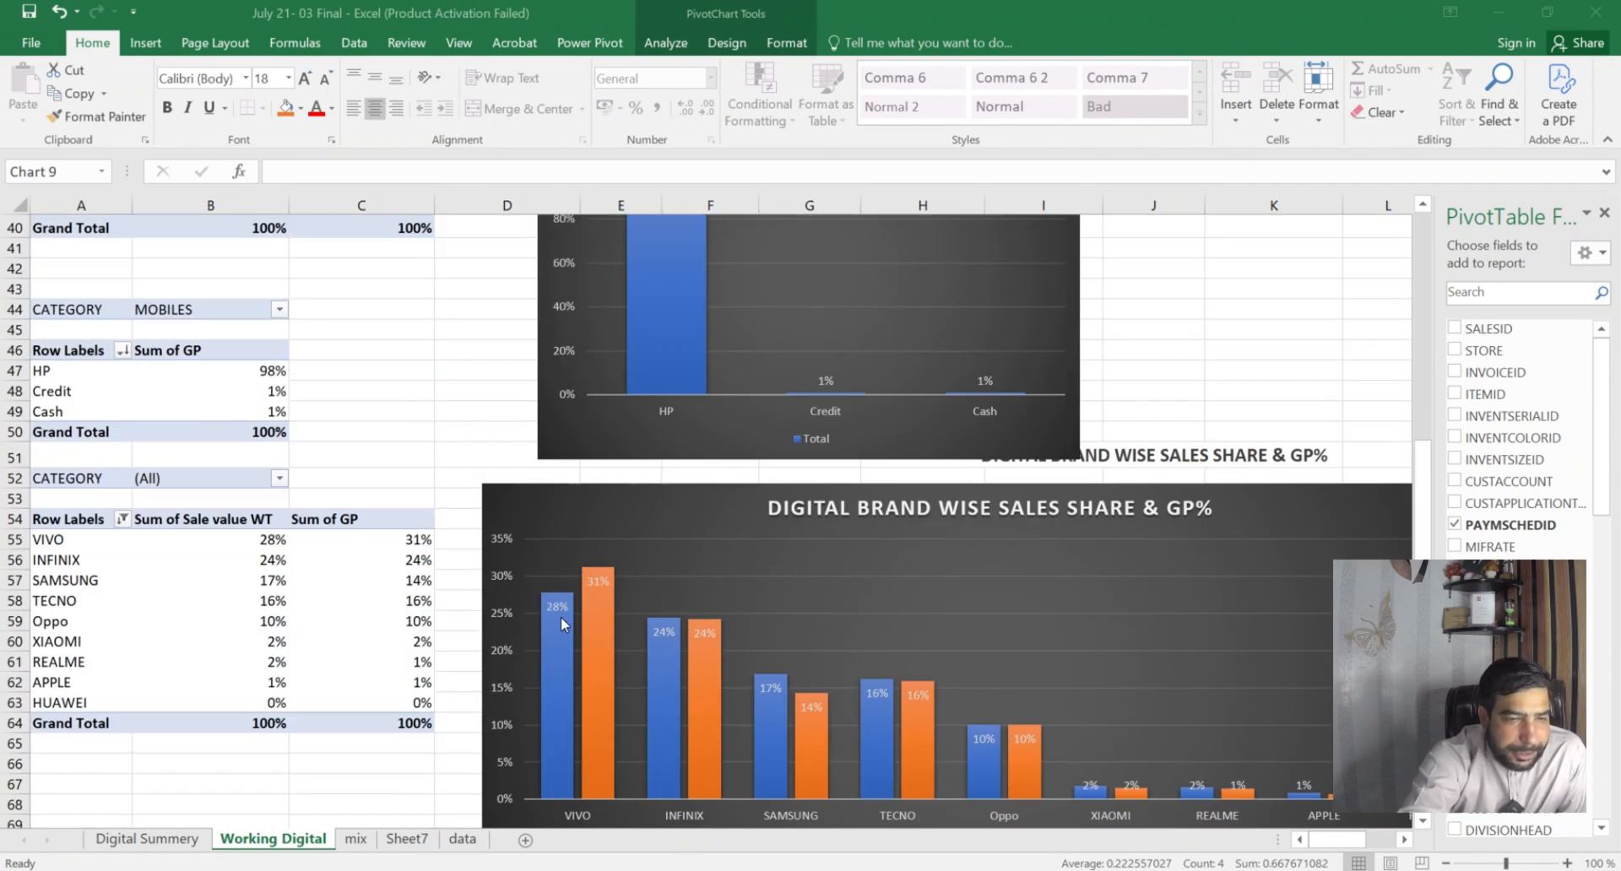
scroll(561, 620, up, 4)
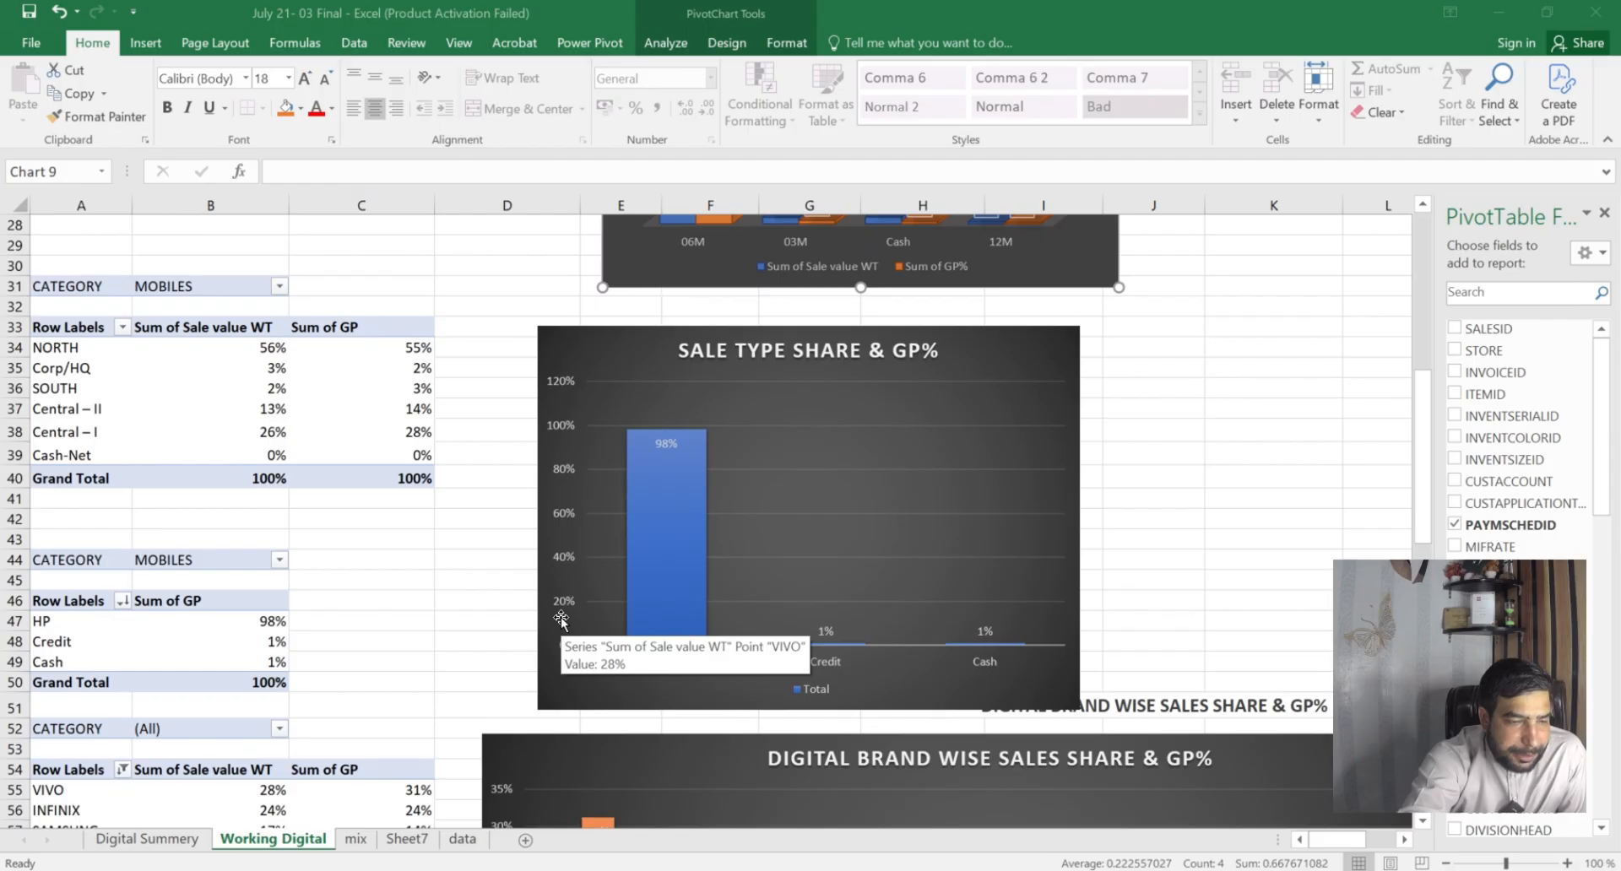
scroll(561, 620, up, 4)
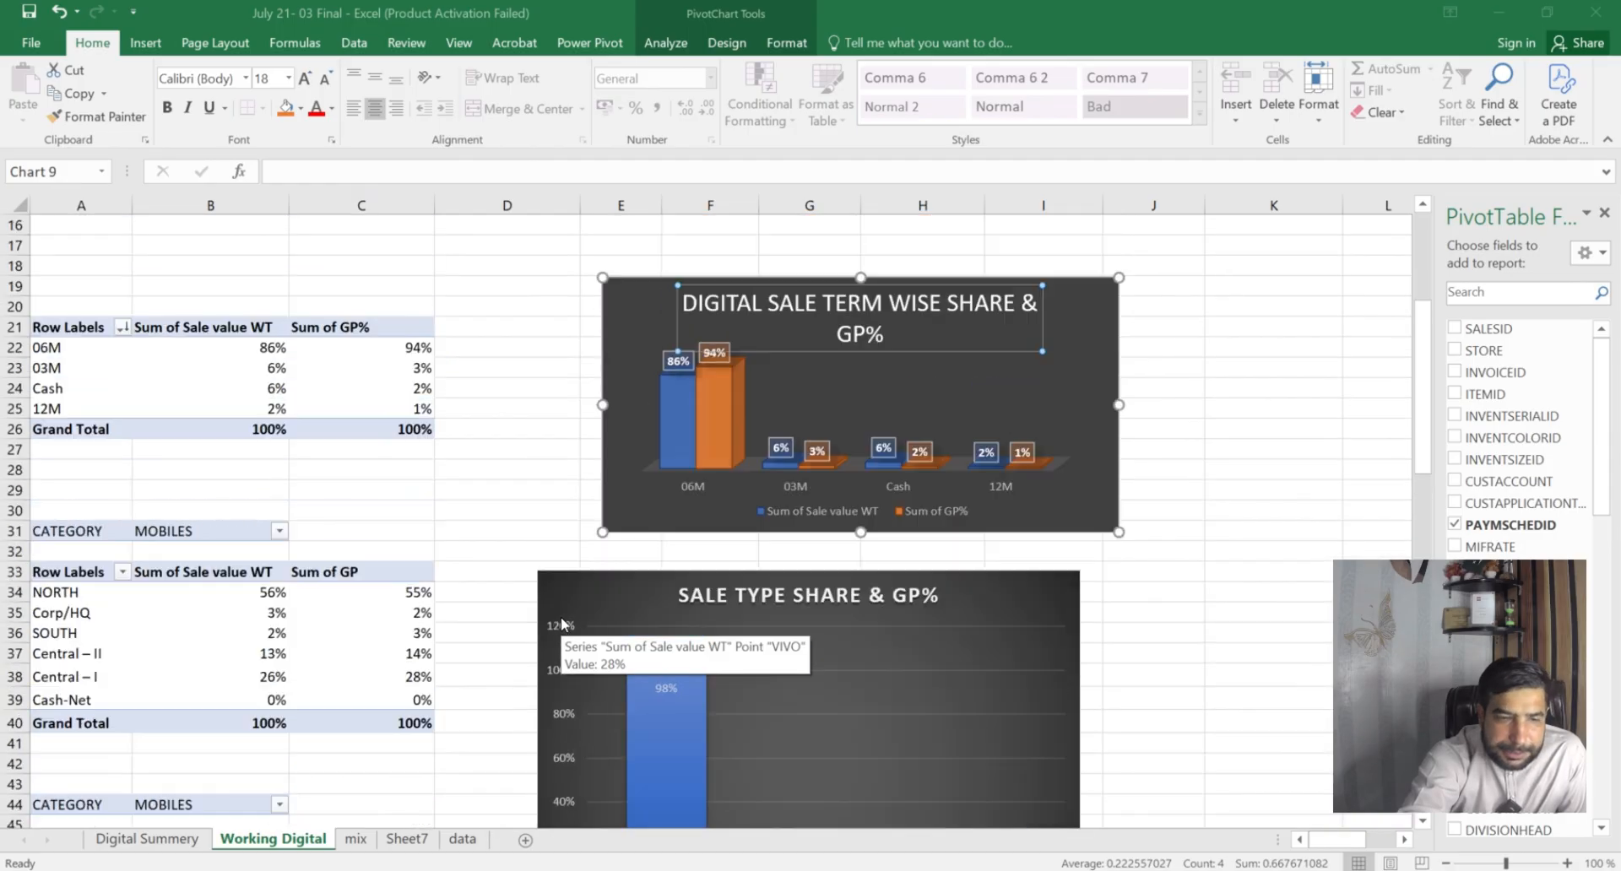
scroll(563, 625, up, 5)
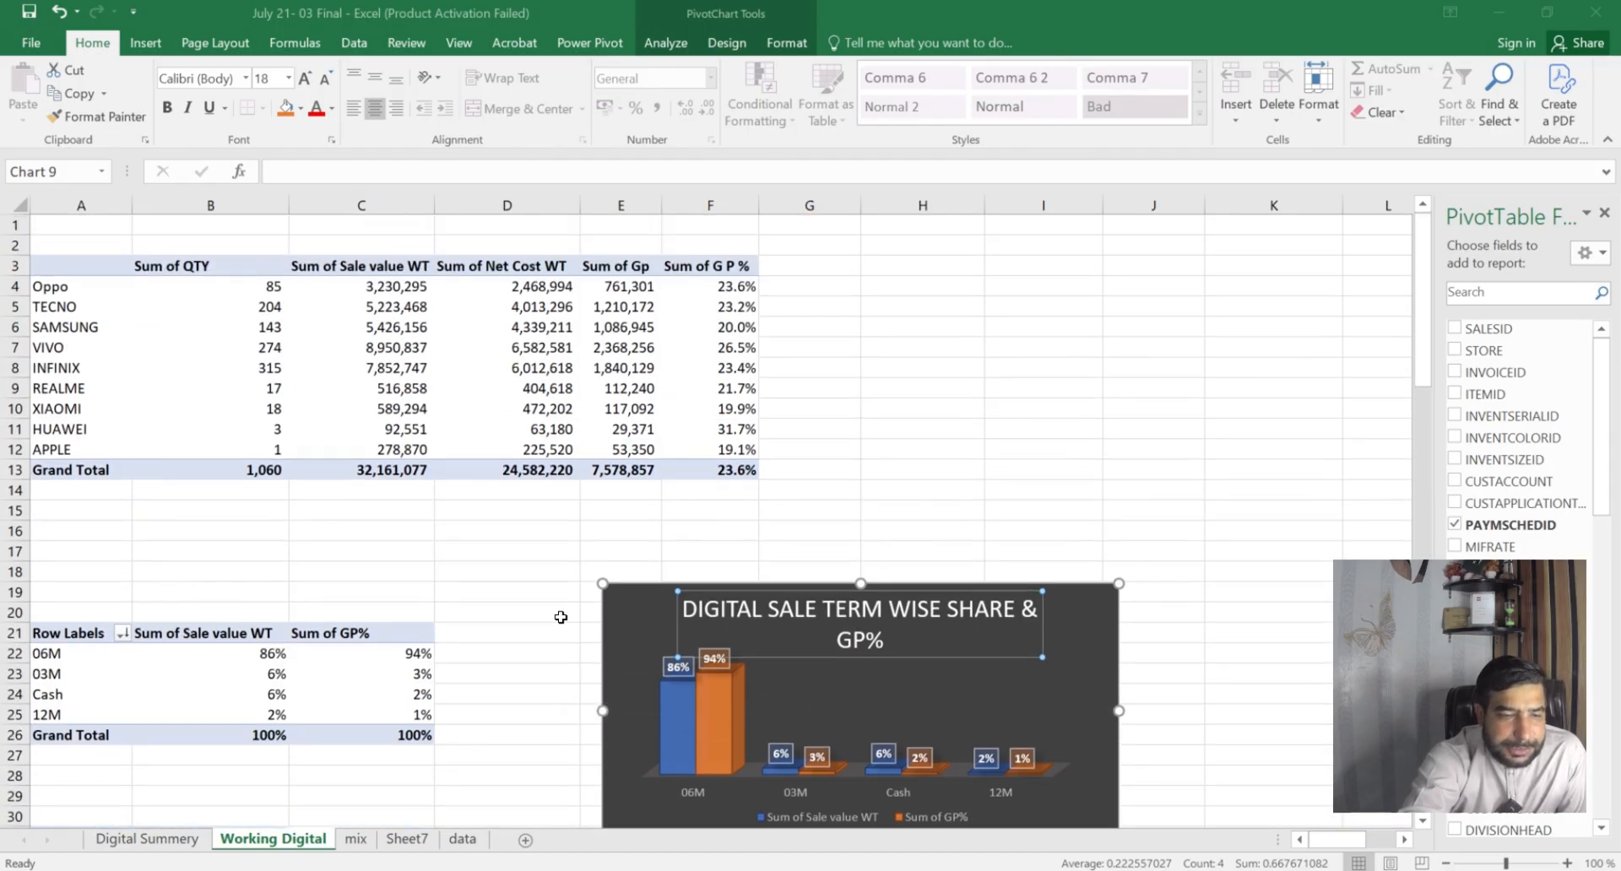
Open the Digital Summery sheet and examine its July-21 performance table, share charts and budget versus actual plan mix.
click(169, 840)
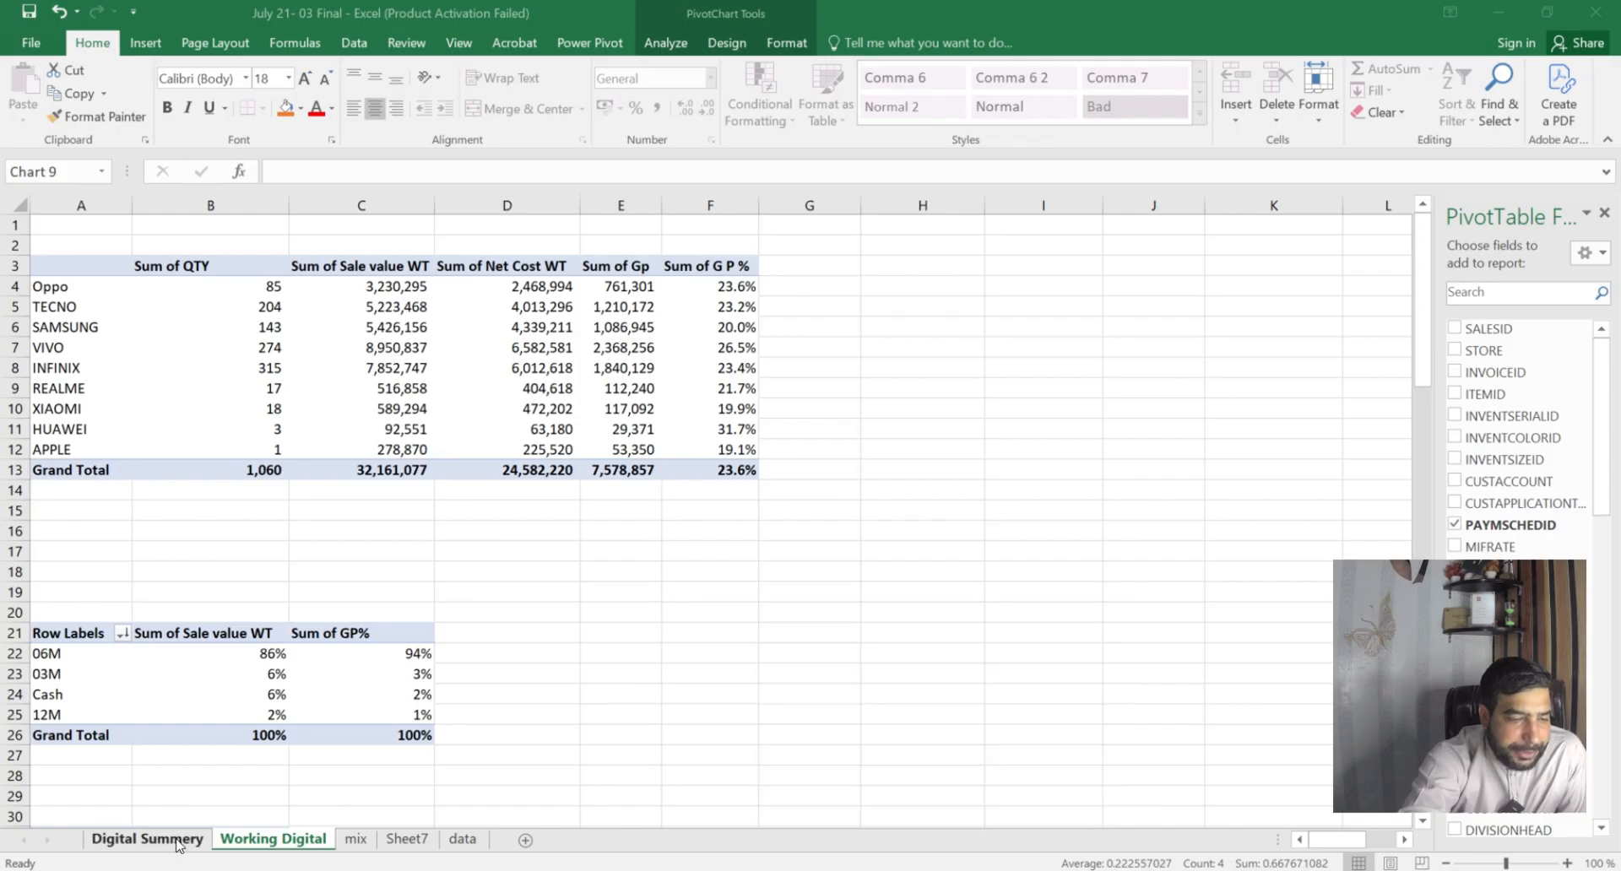
scroll(498, 655, down, 2)
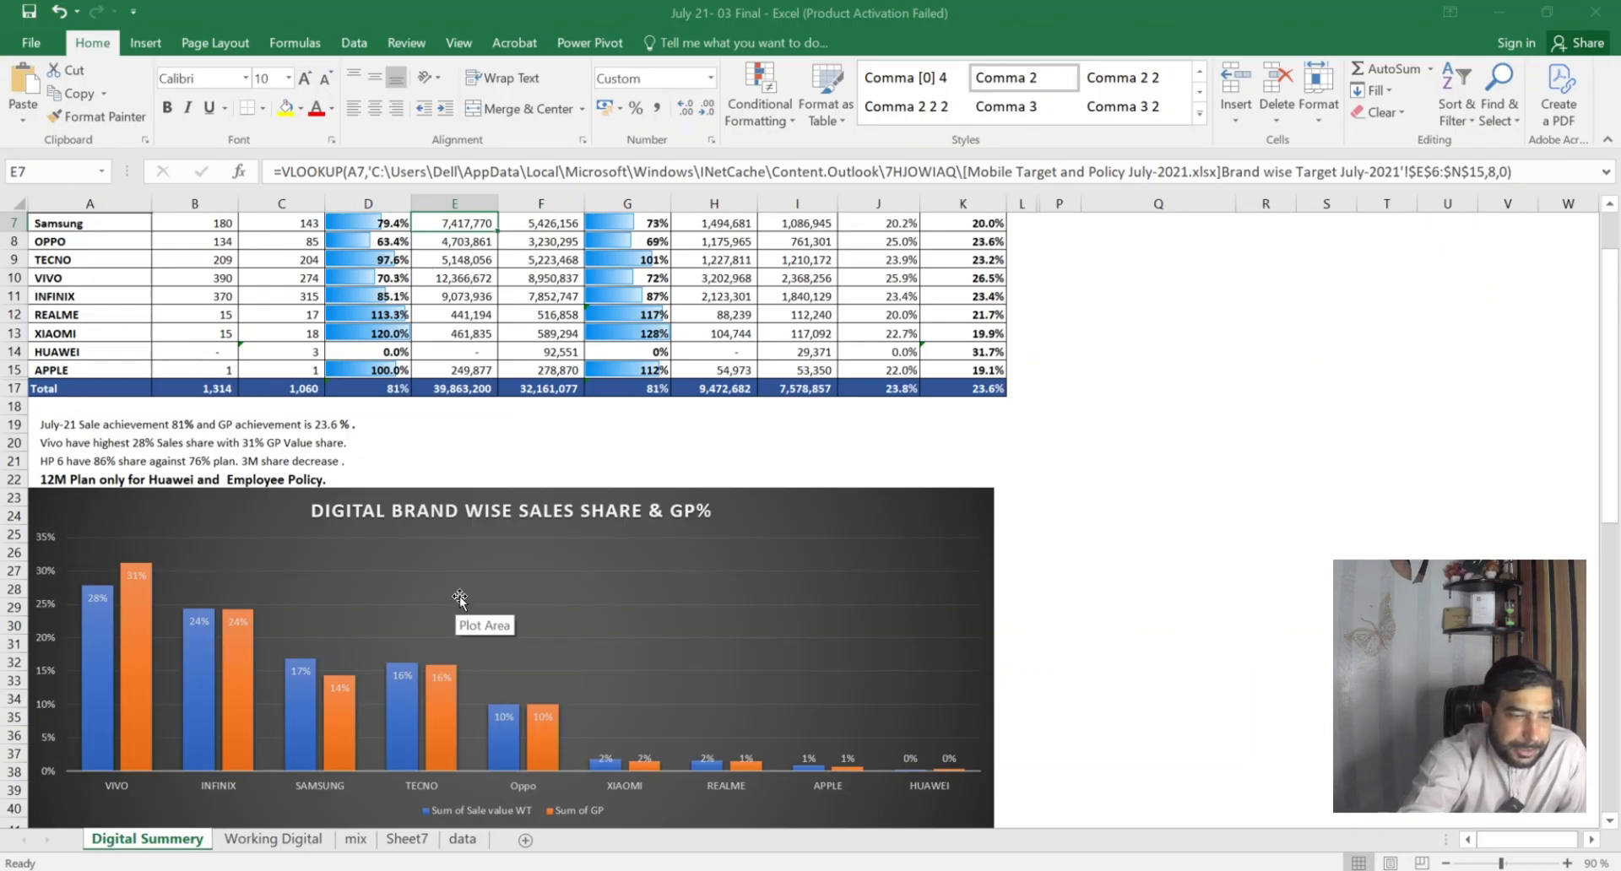
scroll(459, 600, down, 20)
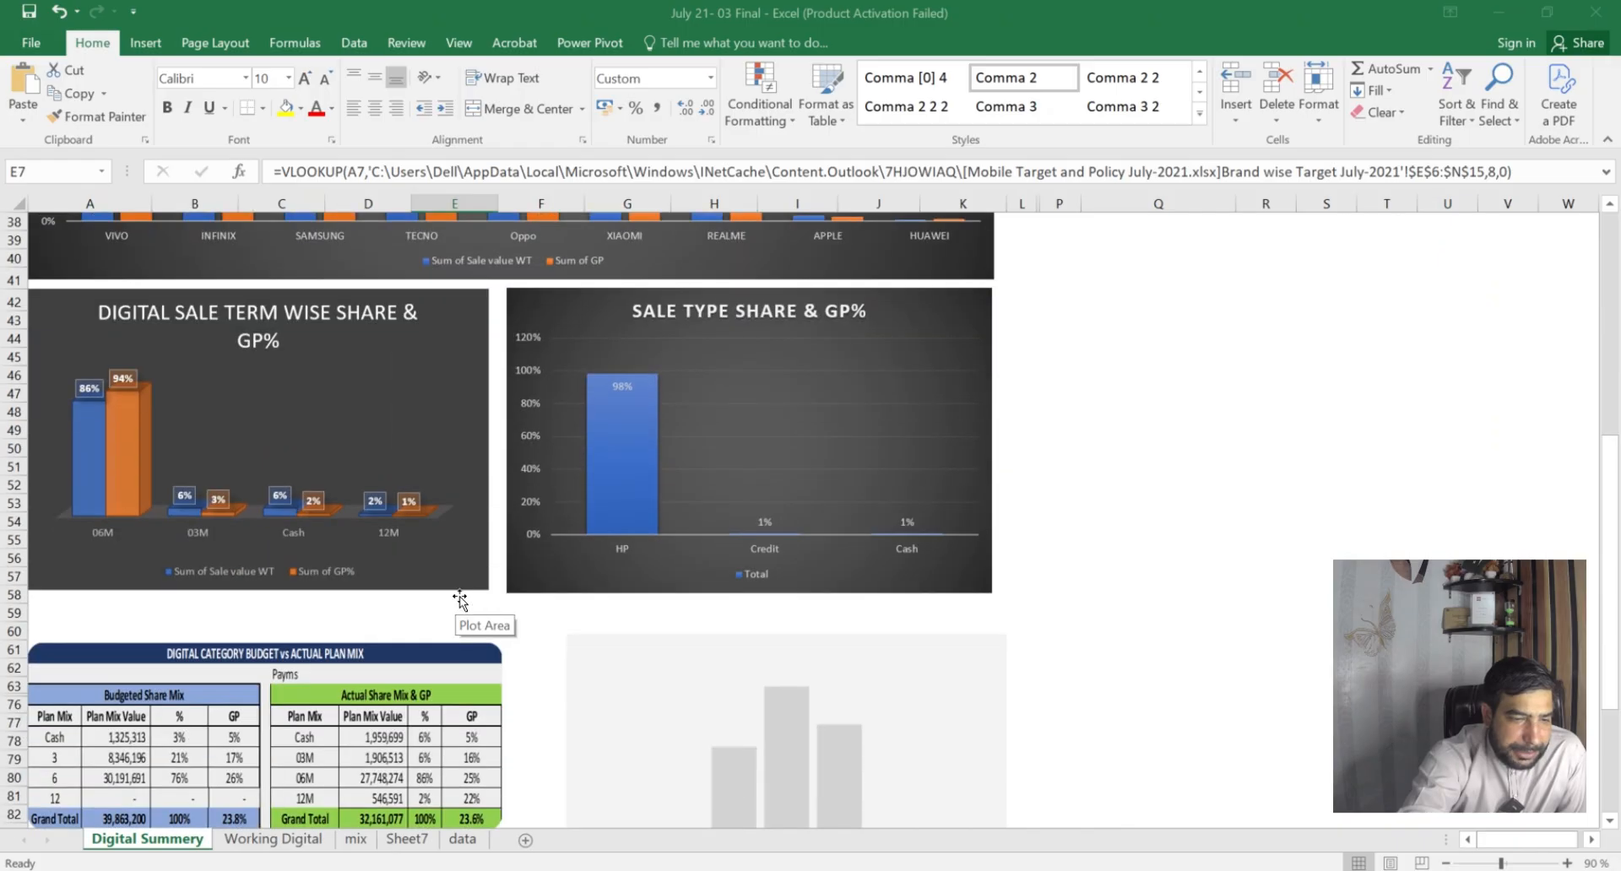
scroll(459, 599, down, 2)
scroll(459, 600, up, 20)
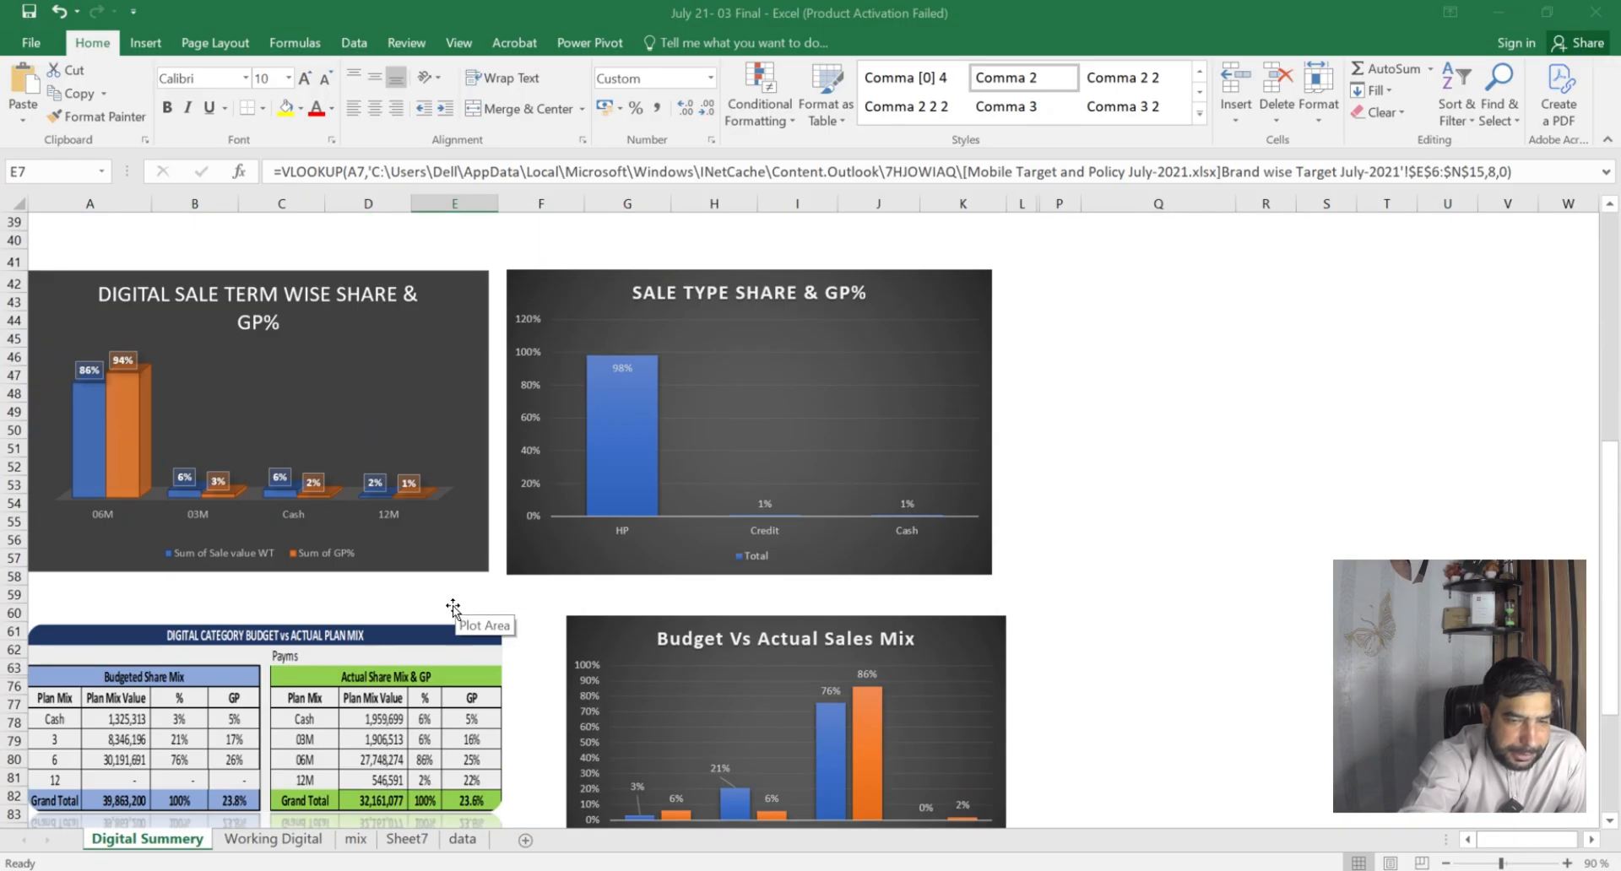
scroll(453, 606, up, 1)
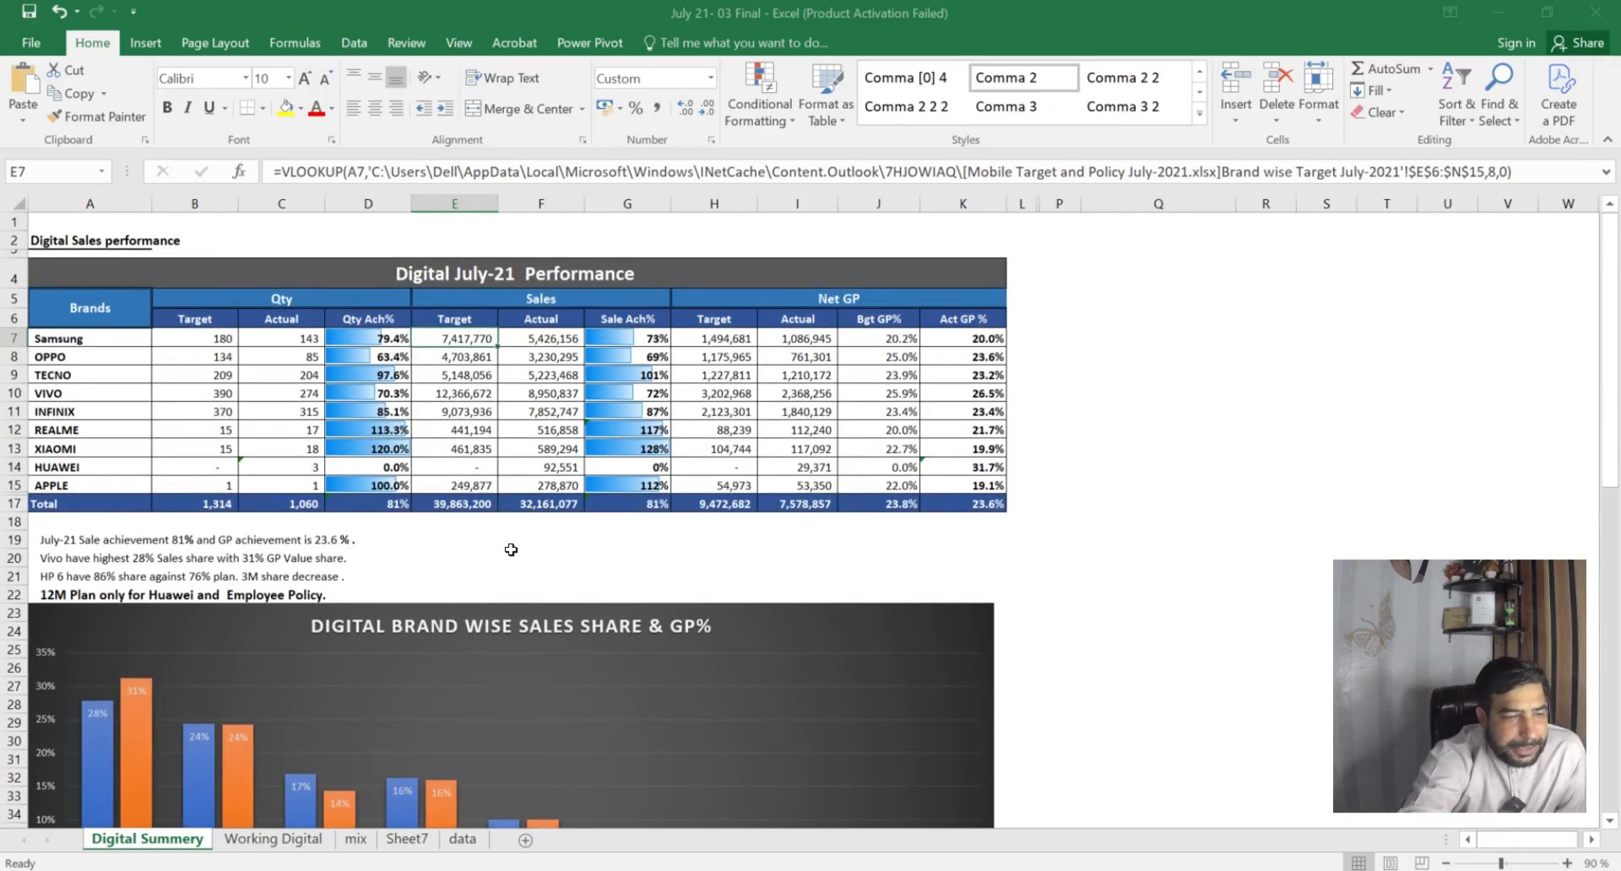